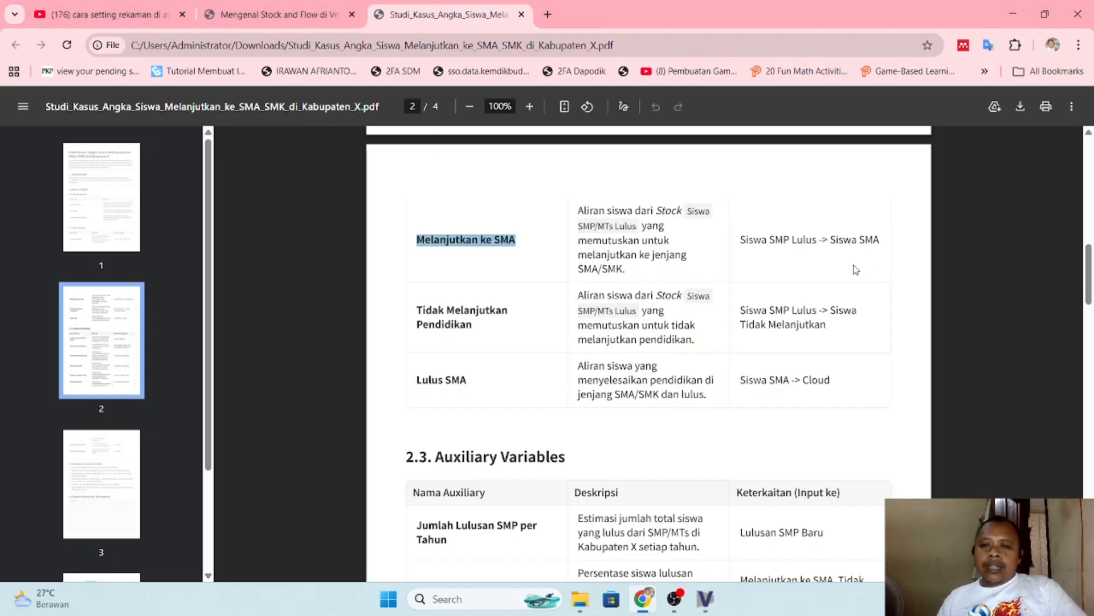
- Switch to Vensim and draw a flow from Siswa SMP Lulus to Siswa SMA, naming it "Melanjutkan ke SMA" with the copied text
{"action": "key", "text": "alt+Tab"}
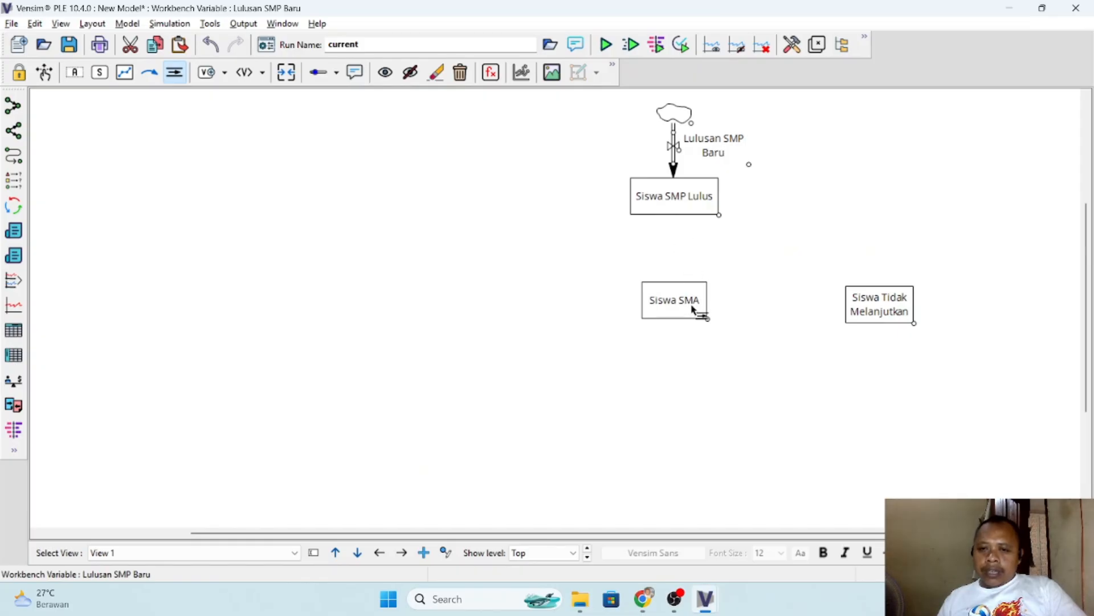
{"action": "left_click", "coordinate": [672, 198]}
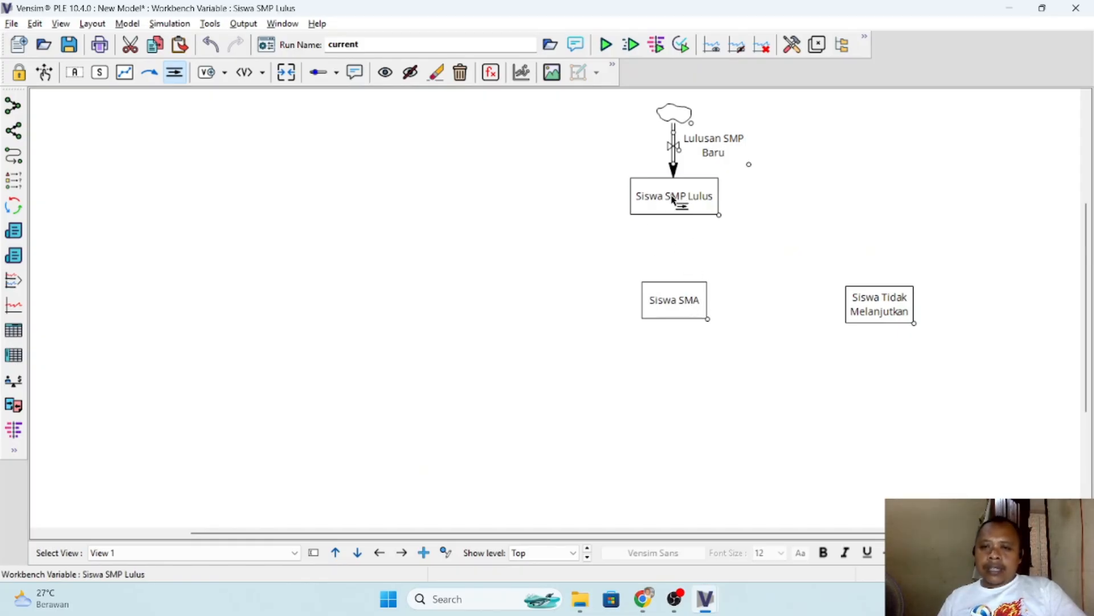
{"action": "left_click", "coordinate": [676, 307]}
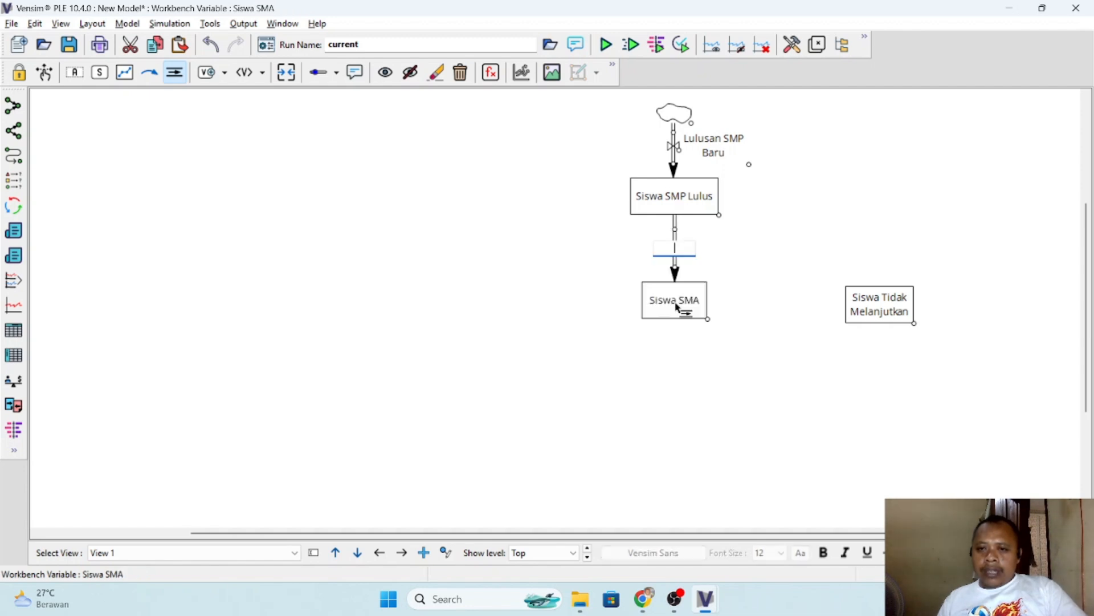
{"action": "type", "text": "Melanjutkan ke SMA"}
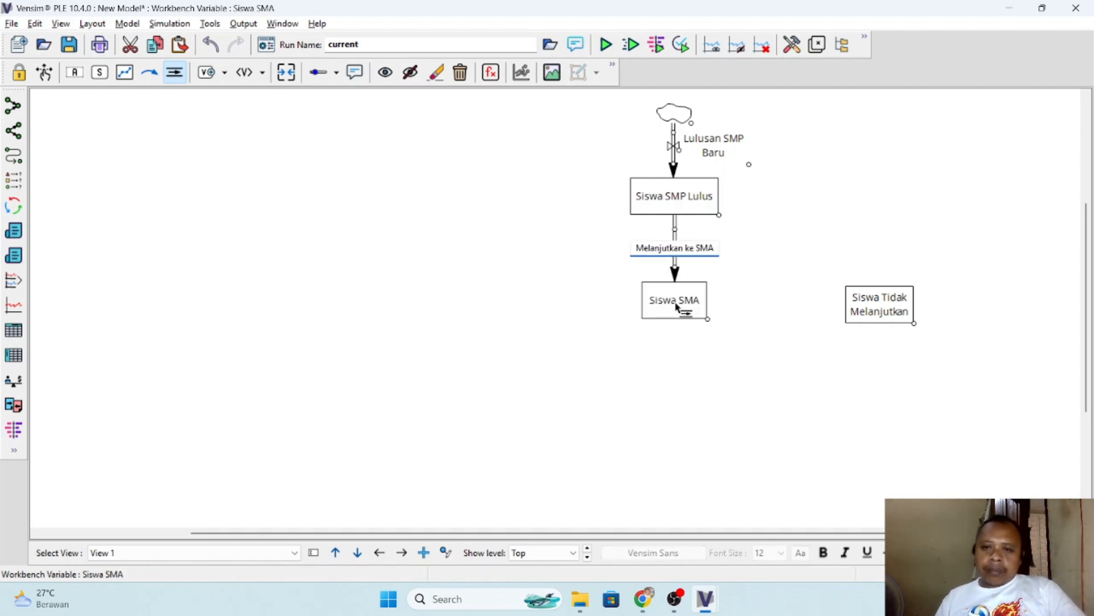
{"action": "key", "text": "Return"}
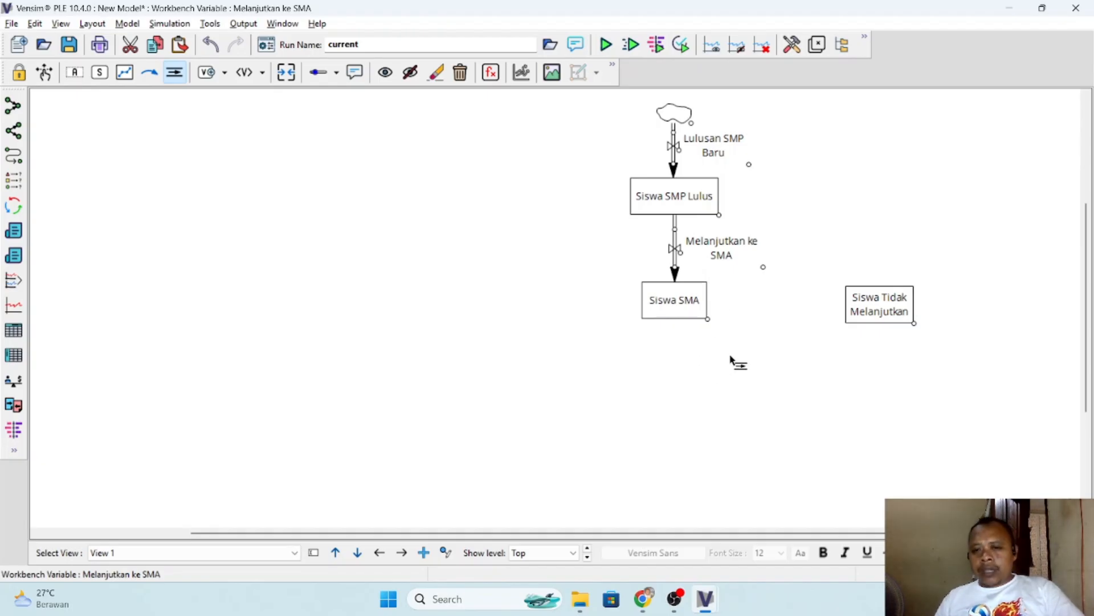
- Using the flow name from the PDF in Chrome, draw a right-angled flow in Vensim from Siswa SMP Lulus to Siswa Tidak Melanjutkan, named "Tidak Melanjutkan"
{"action": "key", "text": "alt+Tab"}
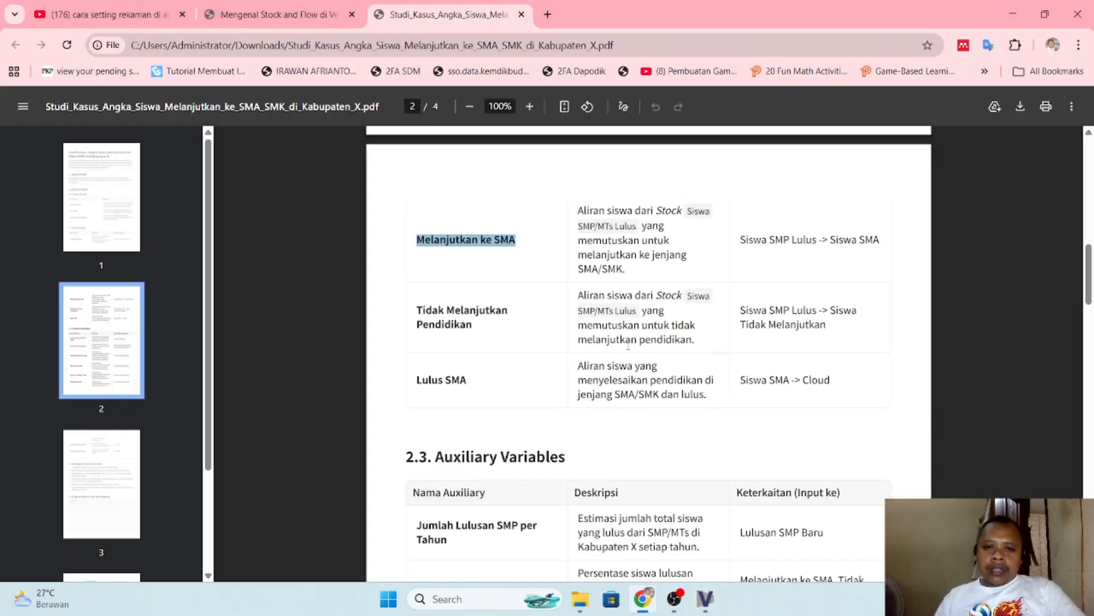
{"action": "left_click_drag", "start_coordinate": [418, 309], "coordinate": [478, 324]}
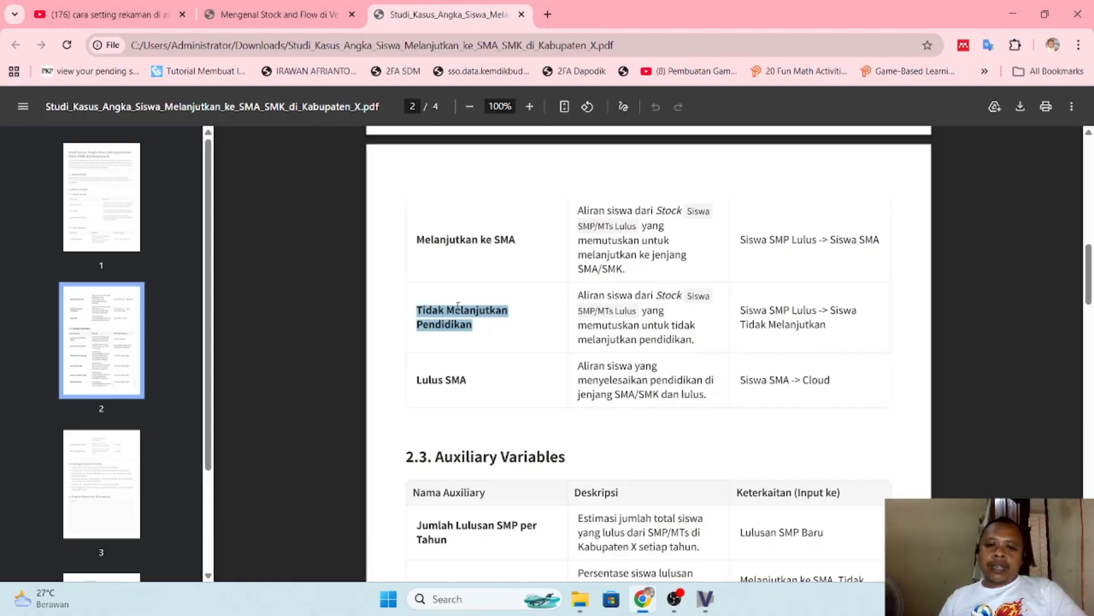
{"action": "key", "text": "alt+Tab"}
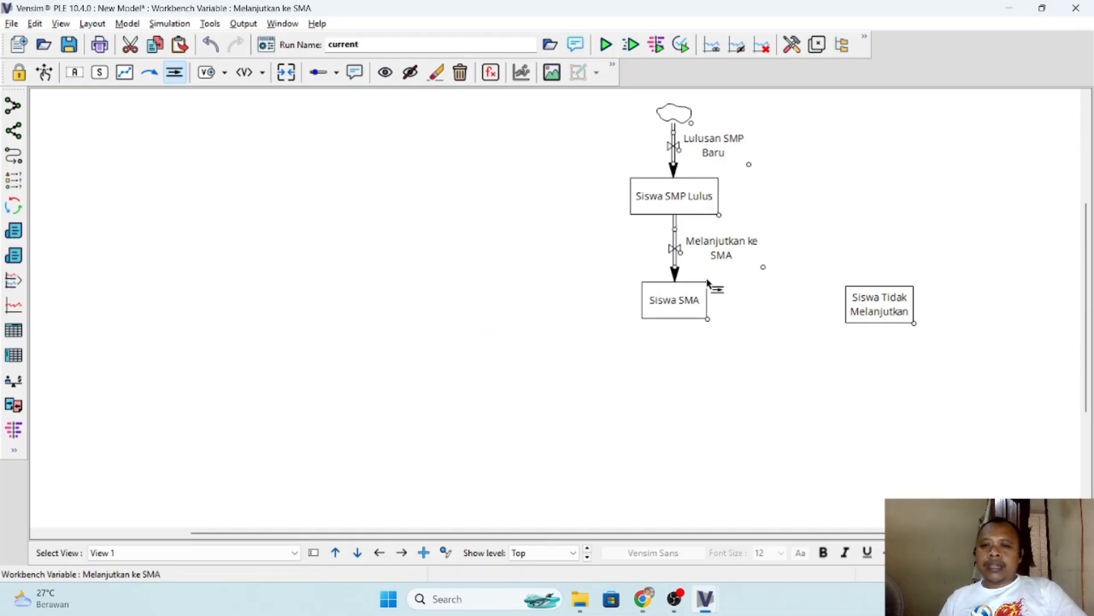
{"action": "left_click", "coordinate": [670, 196]}
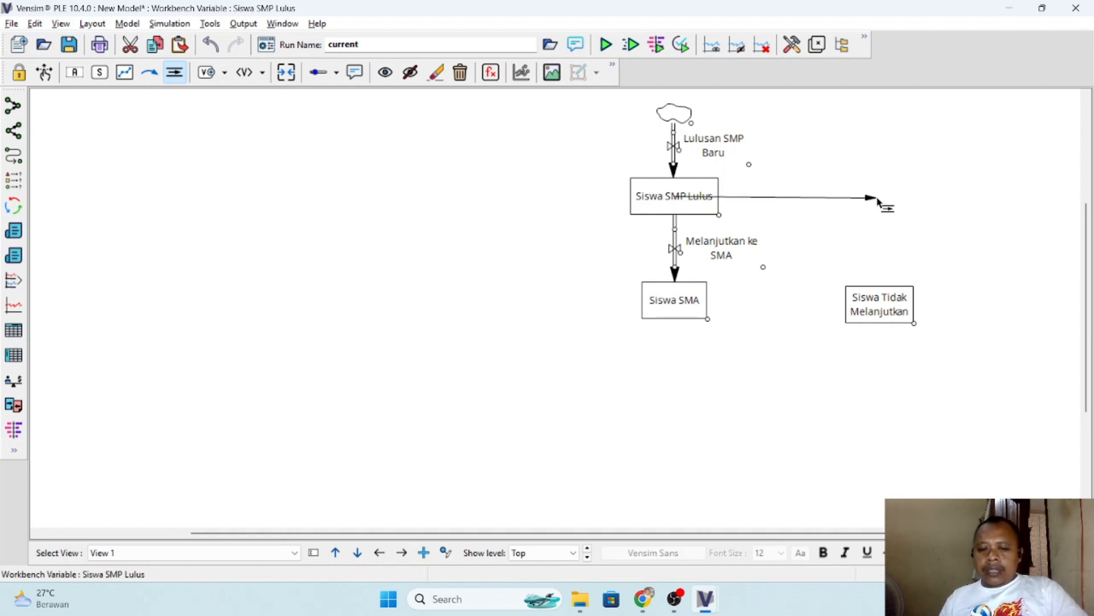
{"action": "left_click", "coordinate": [876, 198]}
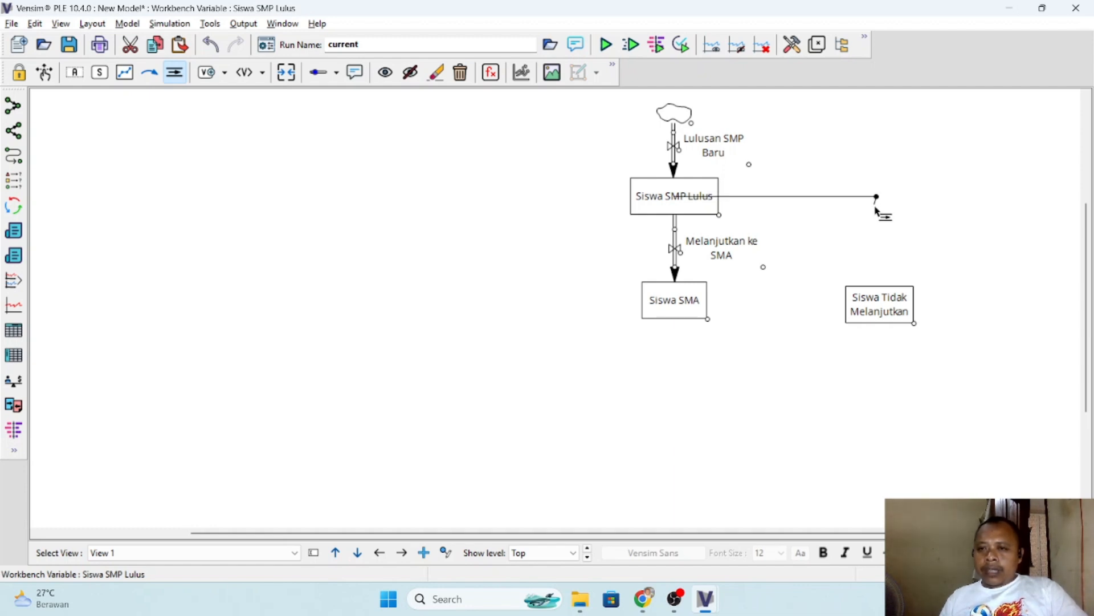
{"action": "left_click", "coordinate": [881, 311]}
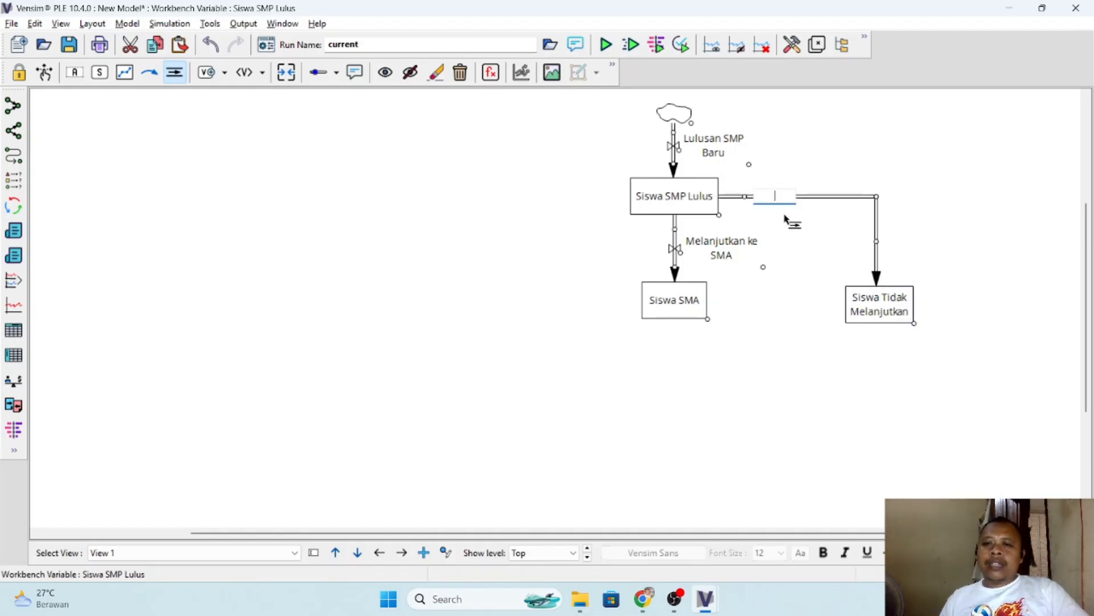
{"action": "type", "text": "Tidak Melanjutkan"}
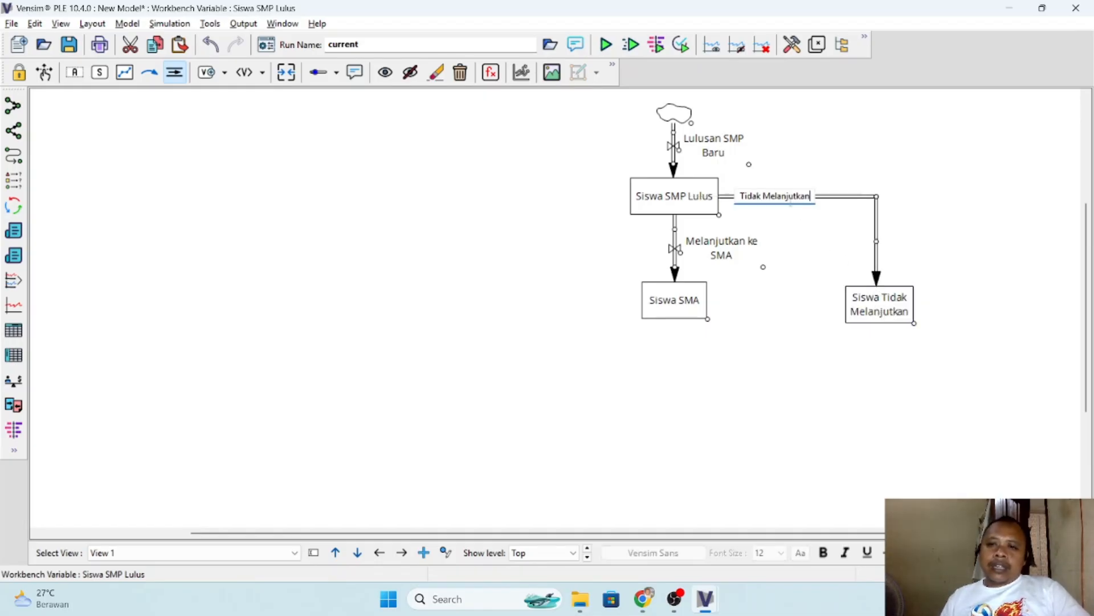
- Reposition the Tidak Melanjutkan valve and label along the horizontal pipe so the valve sits on the pipe with its label below
{"action": "left_click", "coordinate": [45, 72]}
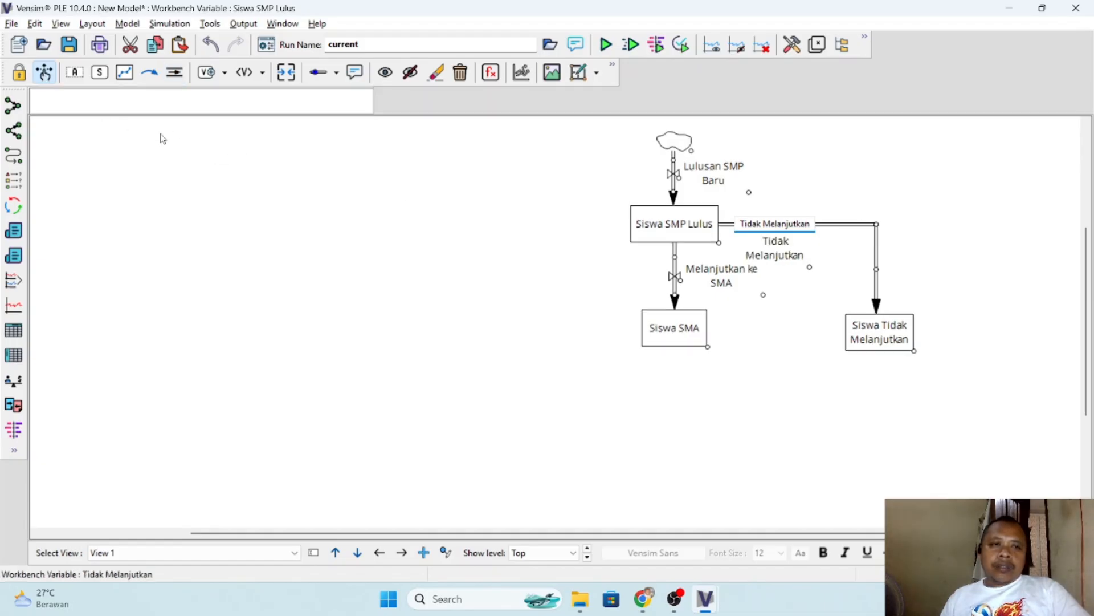
{"action": "left_click_drag", "start_coordinate": [778, 251], "coordinate": [812, 231]}
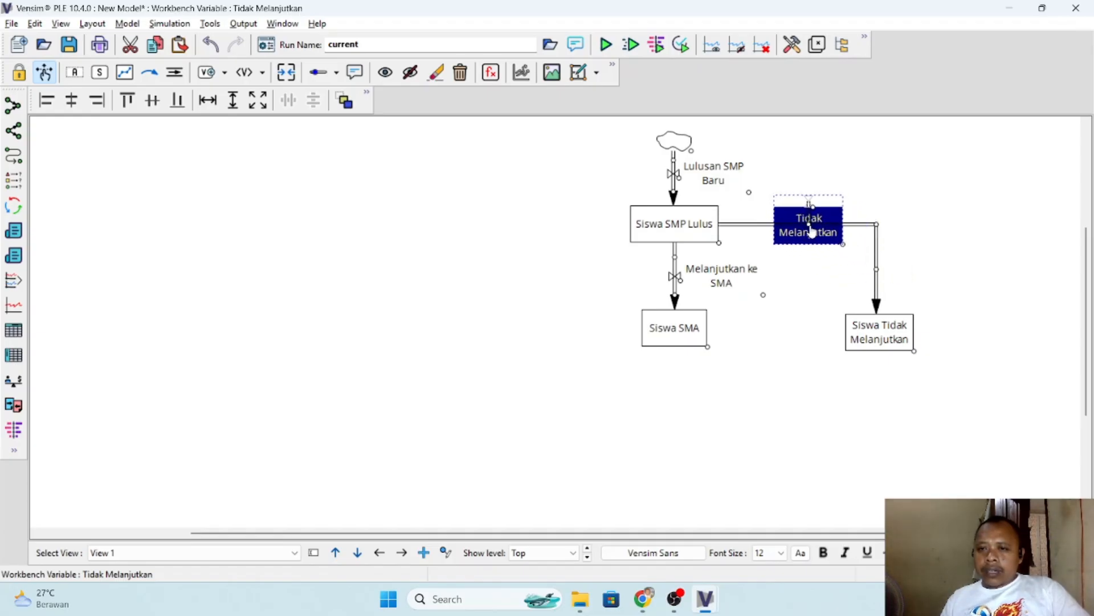
{"action": "left_click", "coordinate": [908, 237]}
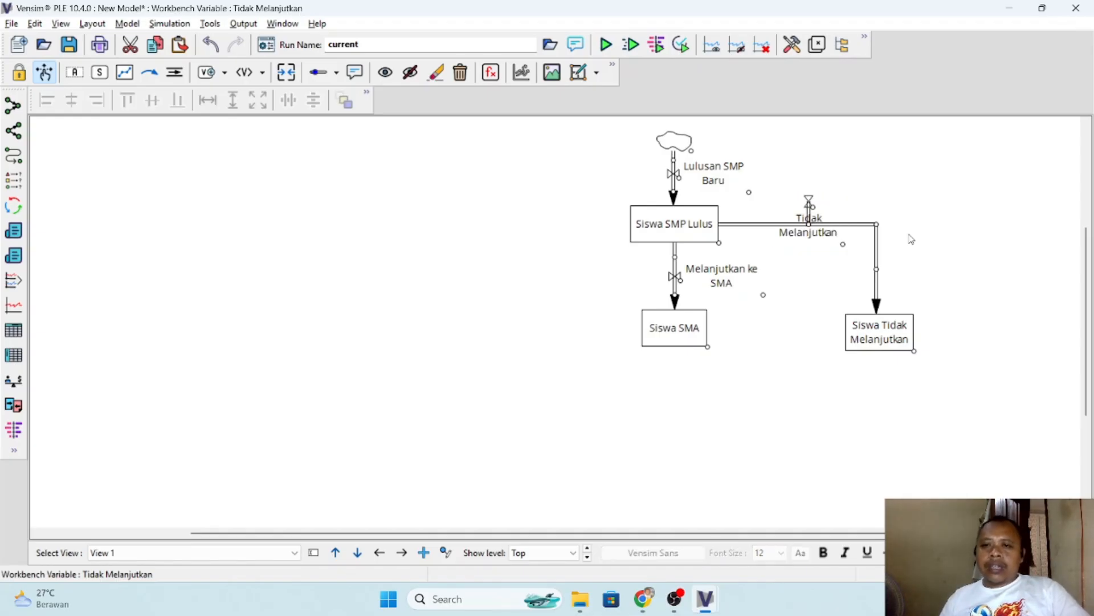
{"action": "left_click_drag", "start_coordinate": [820, 243], "coordinate": [819, 266]}
{"action": "left_click", "coordinate": [968, 260]}
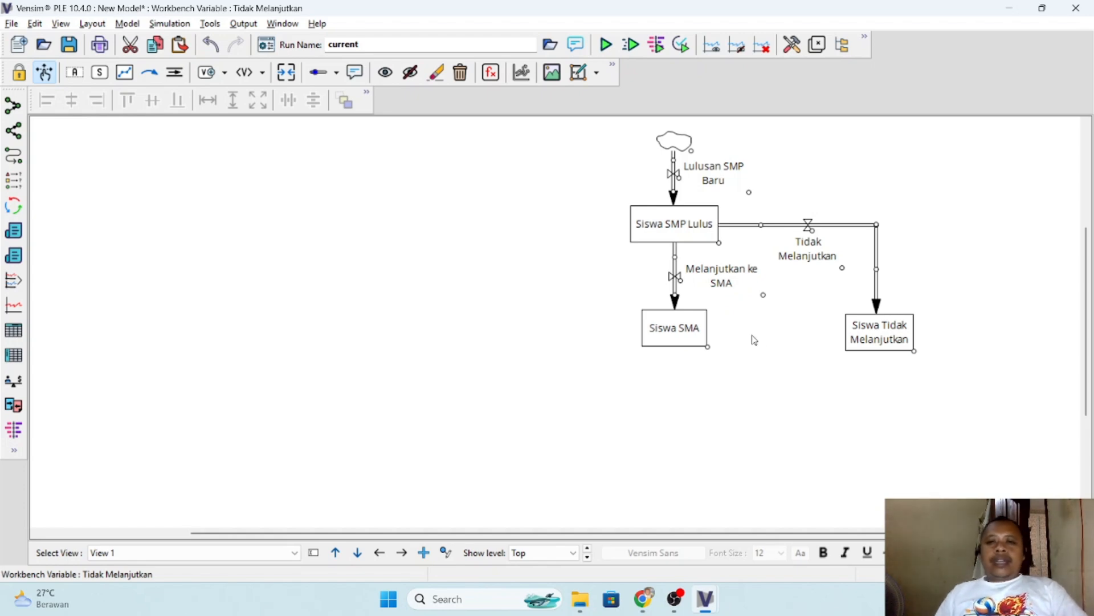
- Using the name from the PDF in Chrome, draw a flow in Vensim from Siswa SMA down to a cloud, named "Lulus SMA"
{"action": "key", "text": "alt+Tab"}
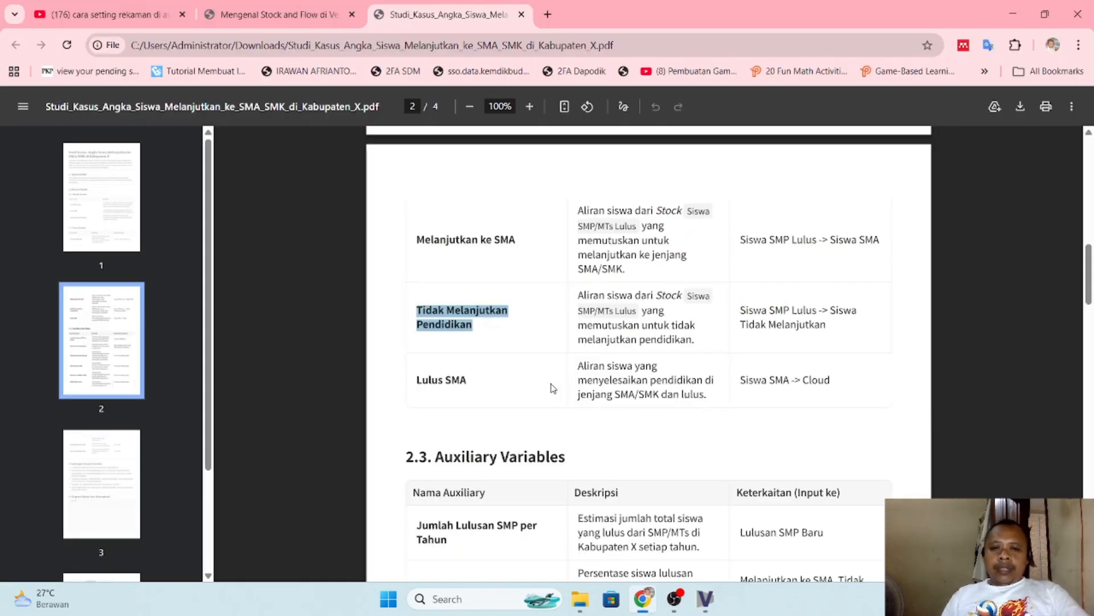
{"action": "left_click_drag", "start_coordinate": [418, 378], "coordinate": [469, 383]}
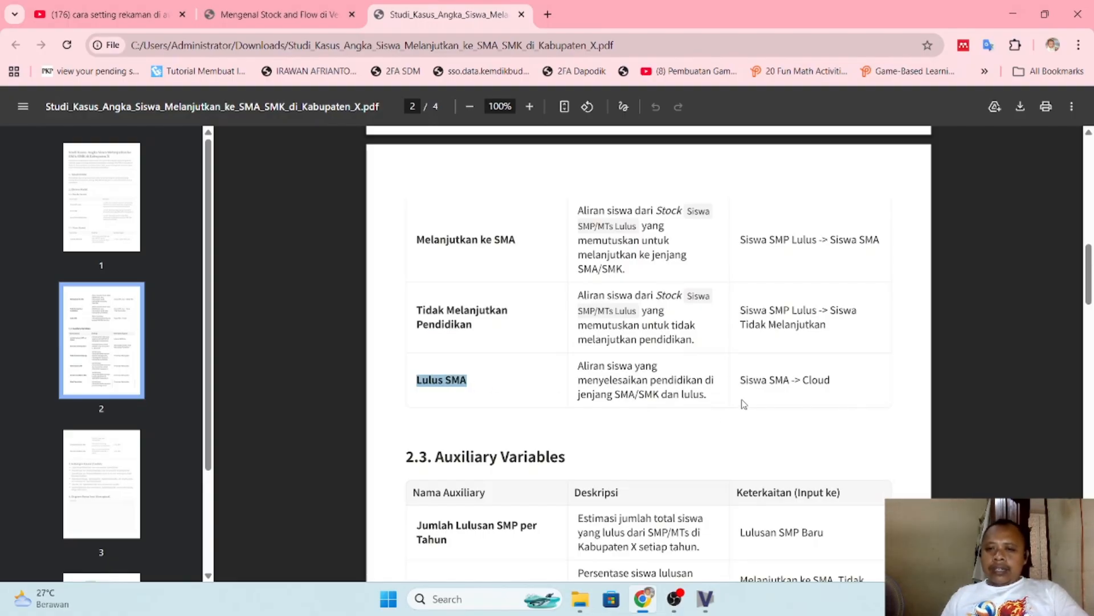
{"action": "key", "text": "alt+Tab"}
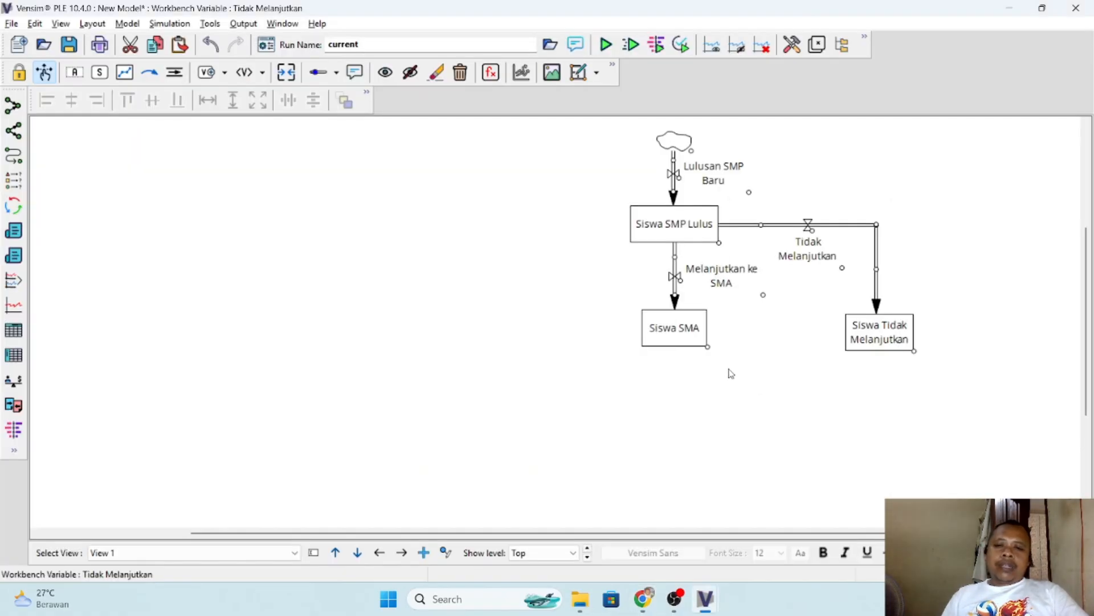
{"action": "left_click", "coordinate": [672, 334]}
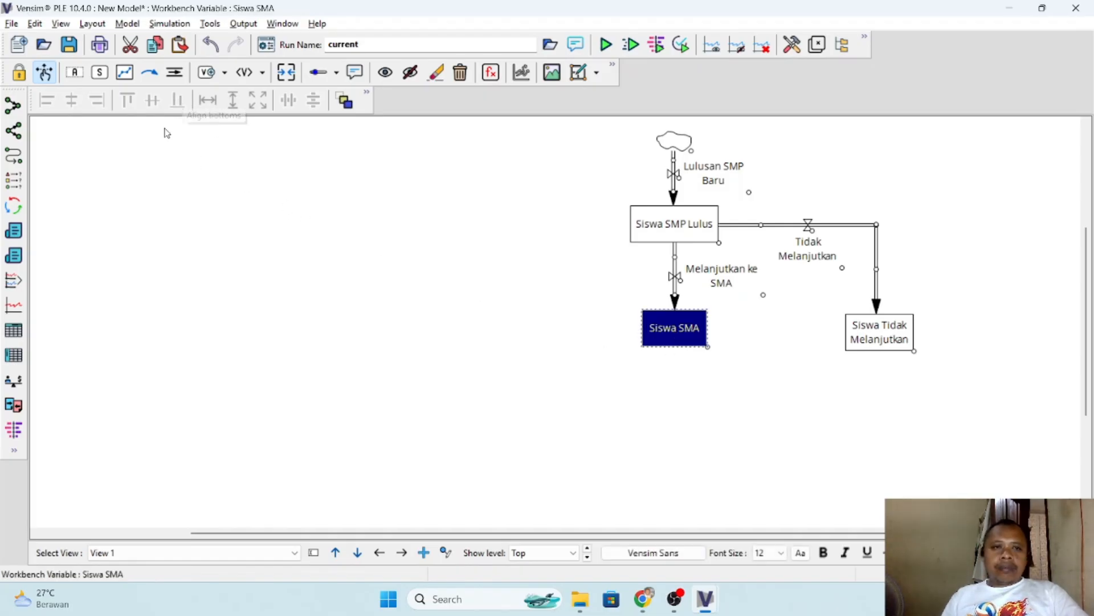
{"action": "left_click", "coordinate": [182, 190]}
{"action": "left_click", "coordinate": [175, 72]}
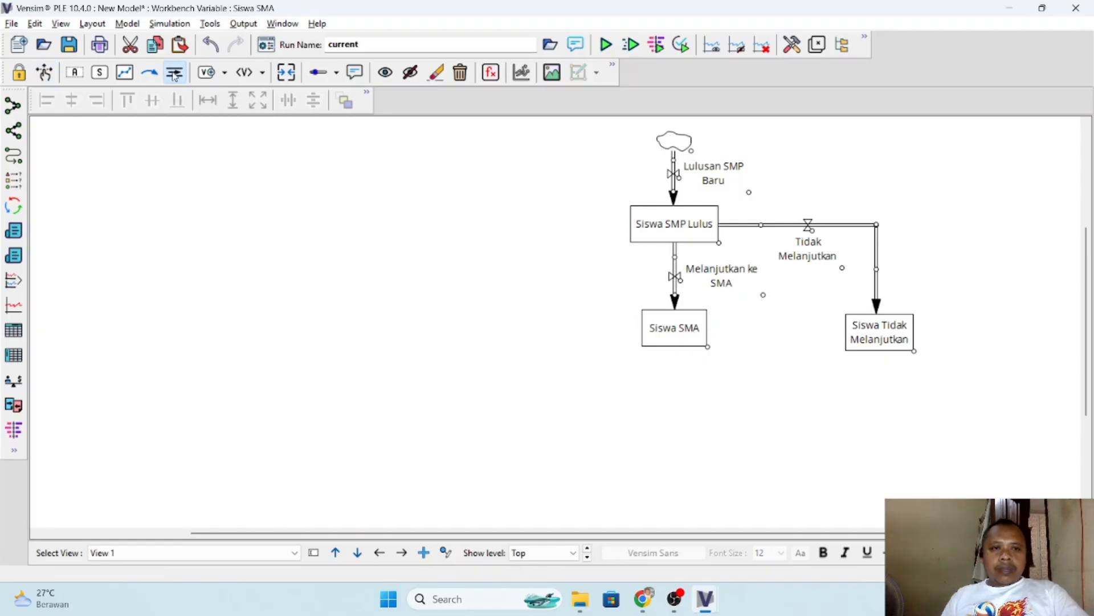
{"action": "left_click", "coordinate": [678, 303]}
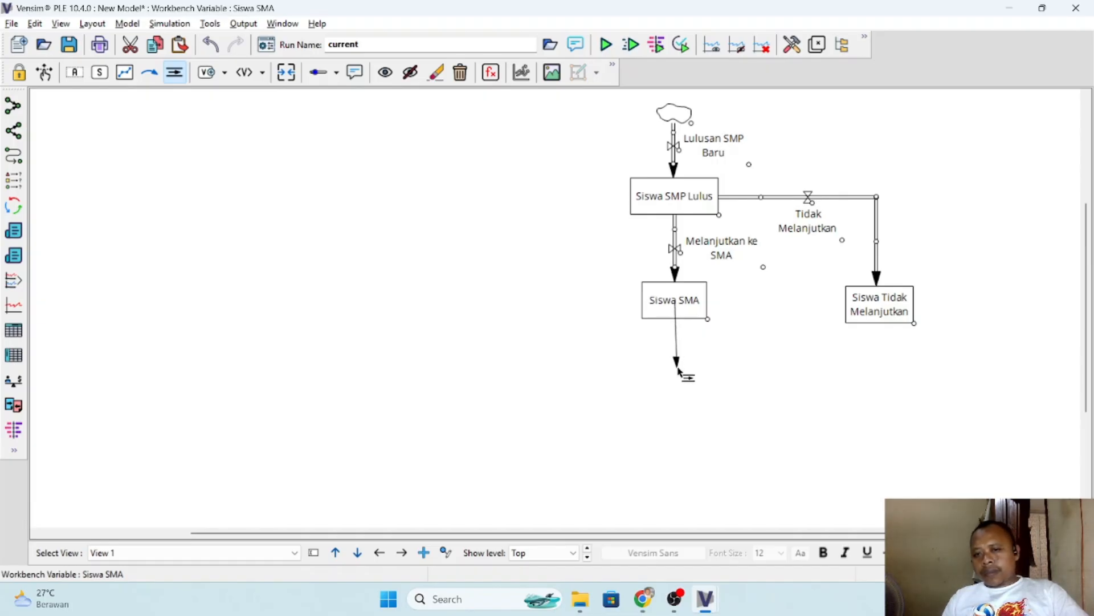
{"action": "left_click", "coordinate": [677, 374]}
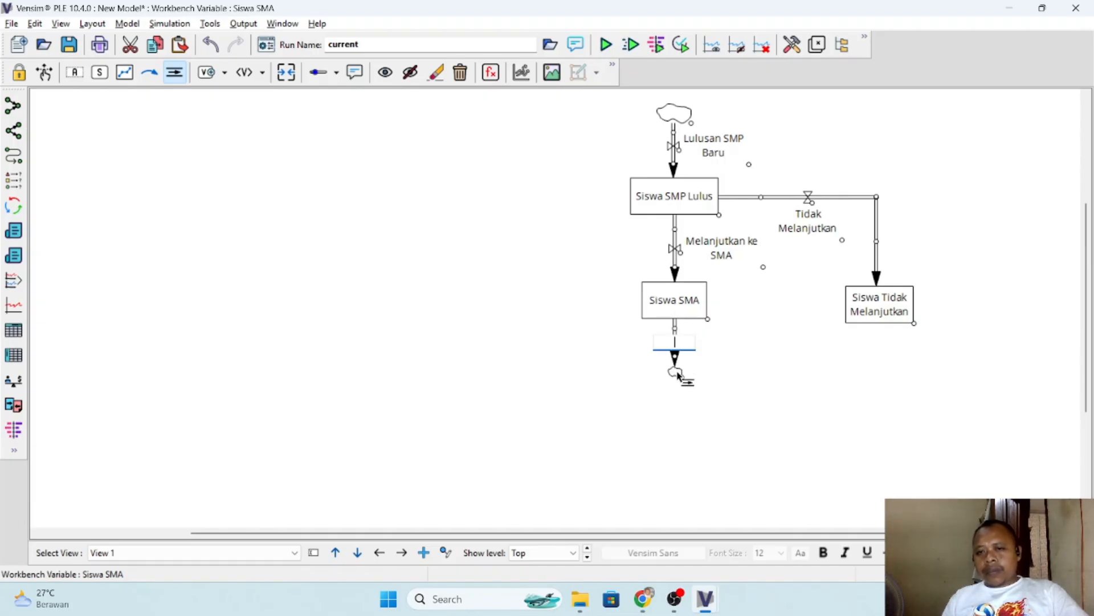
{"action": "type", "text": "Lulus SMA"}
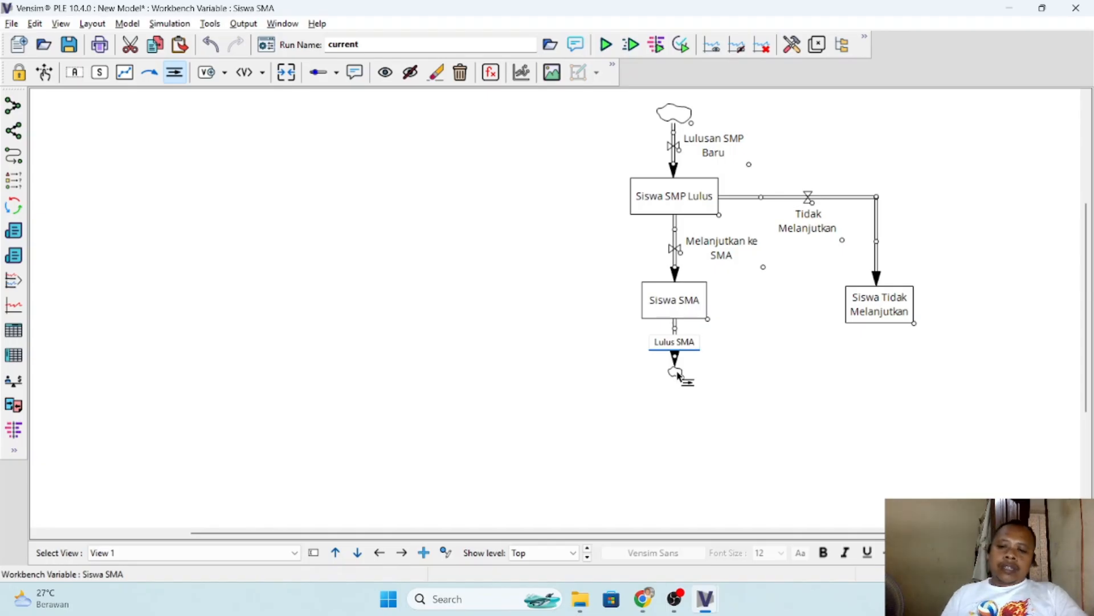
{"action": "key", "text": "Return"}
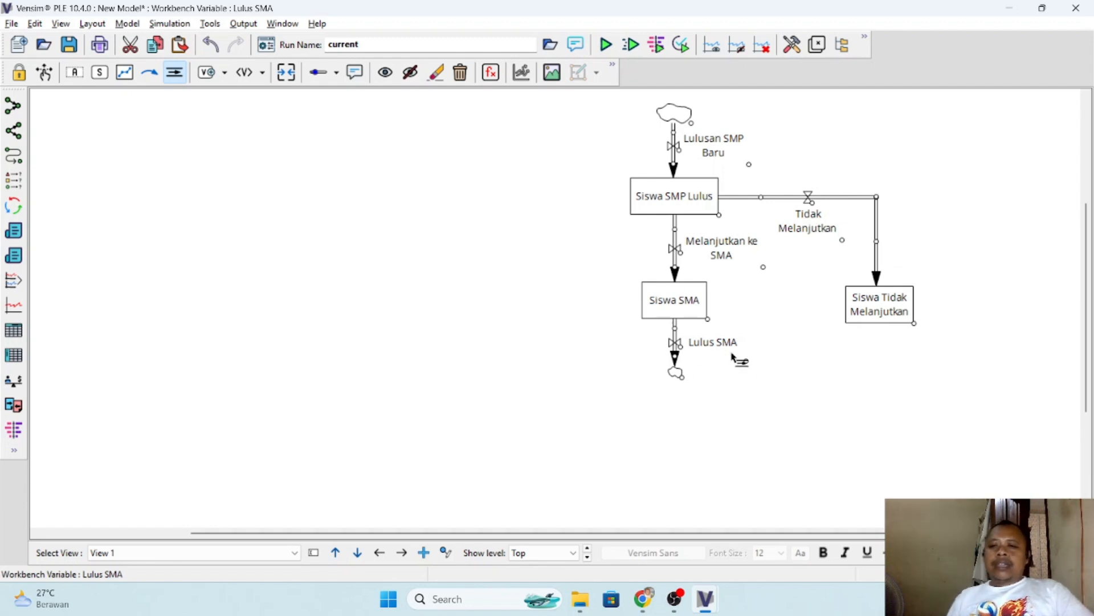
{"action": "left_click", "coordinate": [43, 73]}
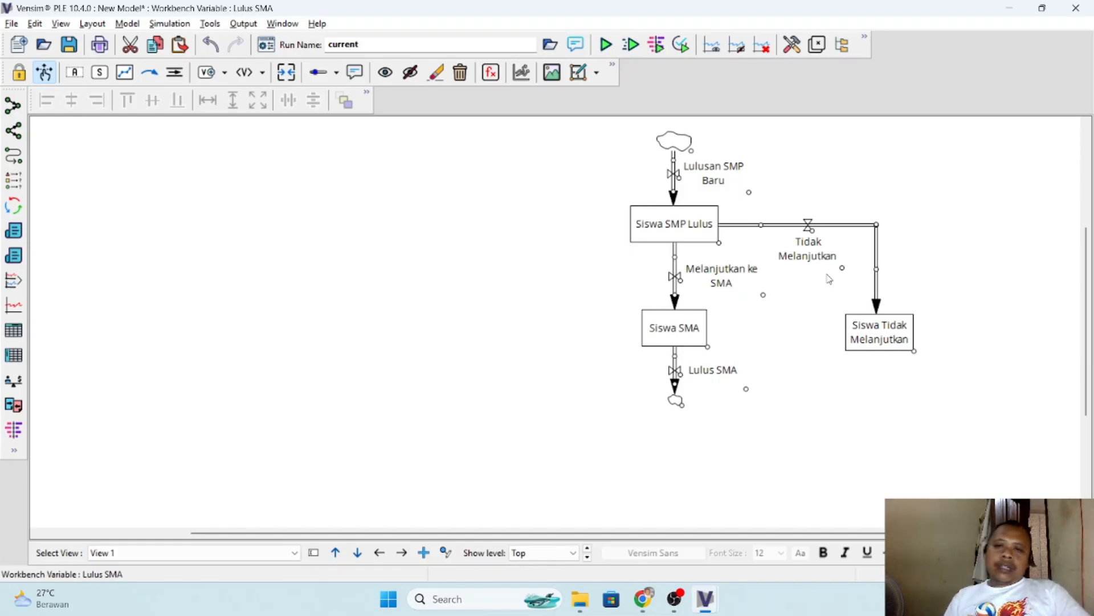
- Switch to the case-study PDF in Chrome and review the Auxiliary Variables table, including the rows continuing on page 3
{"action": "key", "text": "alt+Tab"}
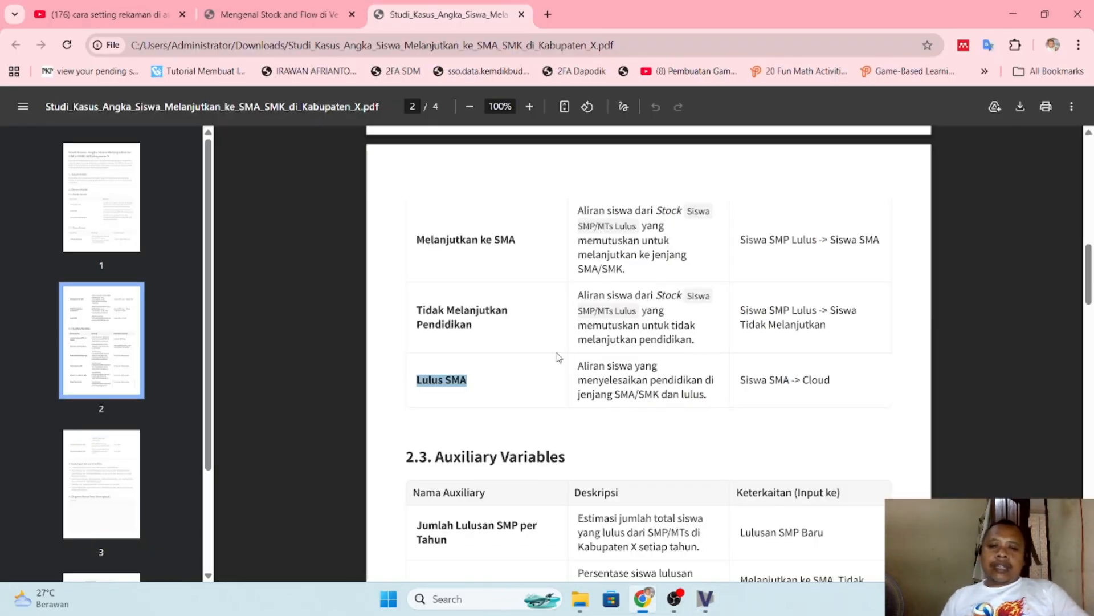
{"action": "scroll", "coordinate": [529, 360], "scroll_direction": "down", "scroll_amount": 2}
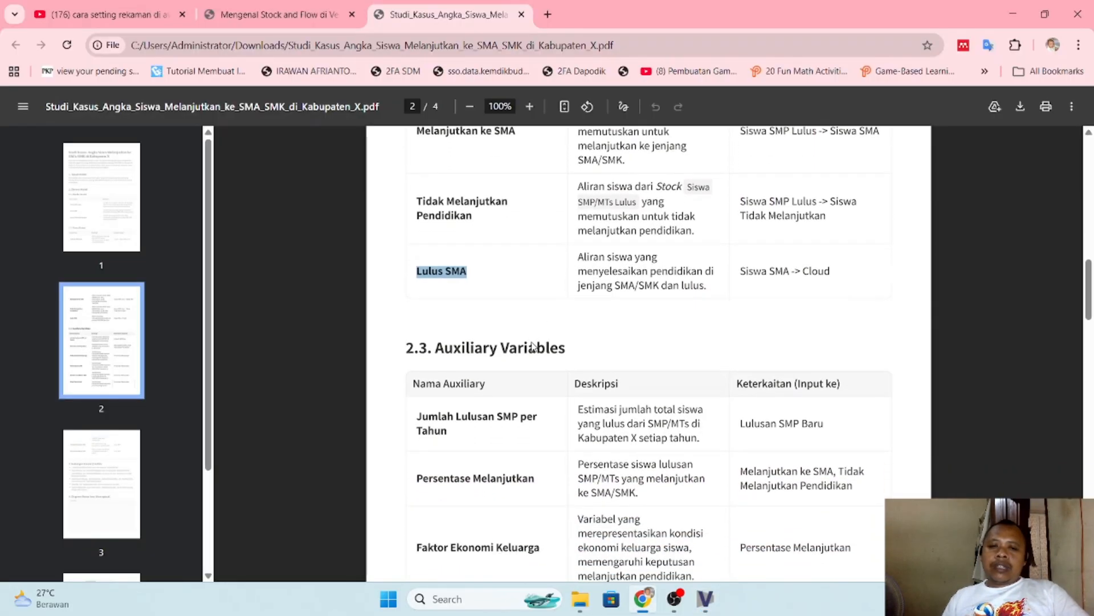
{"action": "scroll", "coordinate": [550, 342], "scroll_direction": "down", "scroll_amount": 2}
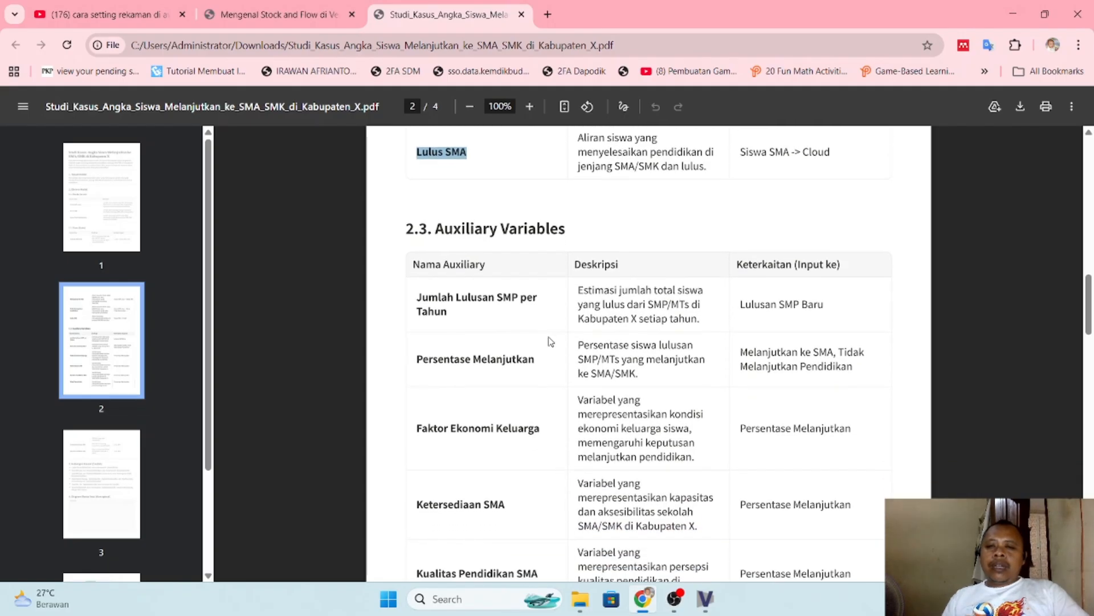
{"action": "scroll", "coordinate": [551, 341], "scroll_direction": "down", "scroll_amount": 1}
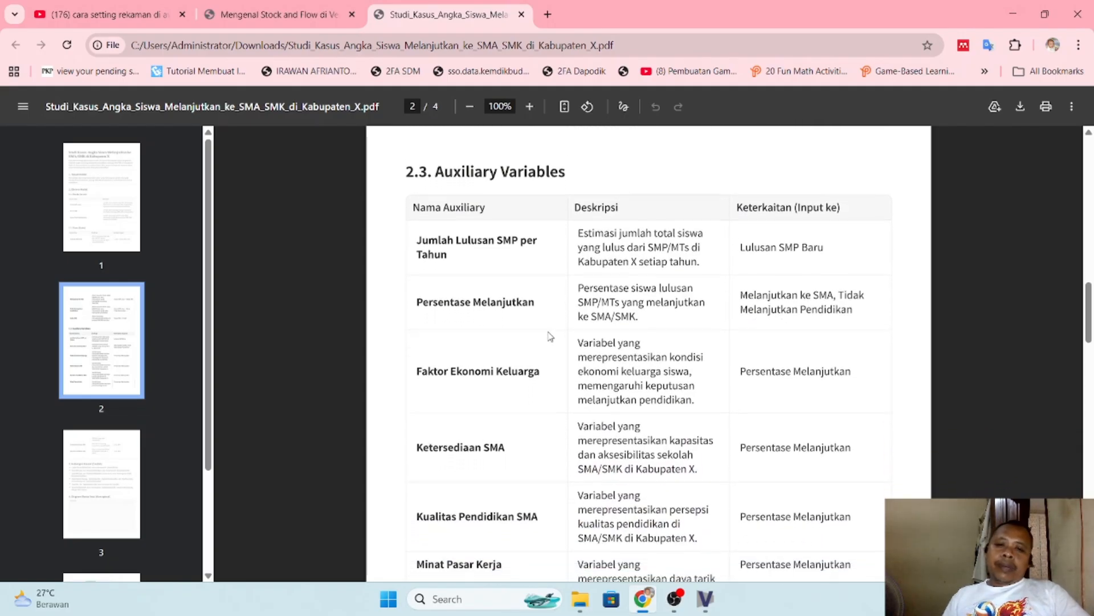
{"action": "scroll", "coordinate": [551, 336], "scroll_direction": "down", "scroll_amount": 1}
{"action": "scroll", "coordinate": [548, 317], "scroll_direction": "down", "scroll_amount": 1}
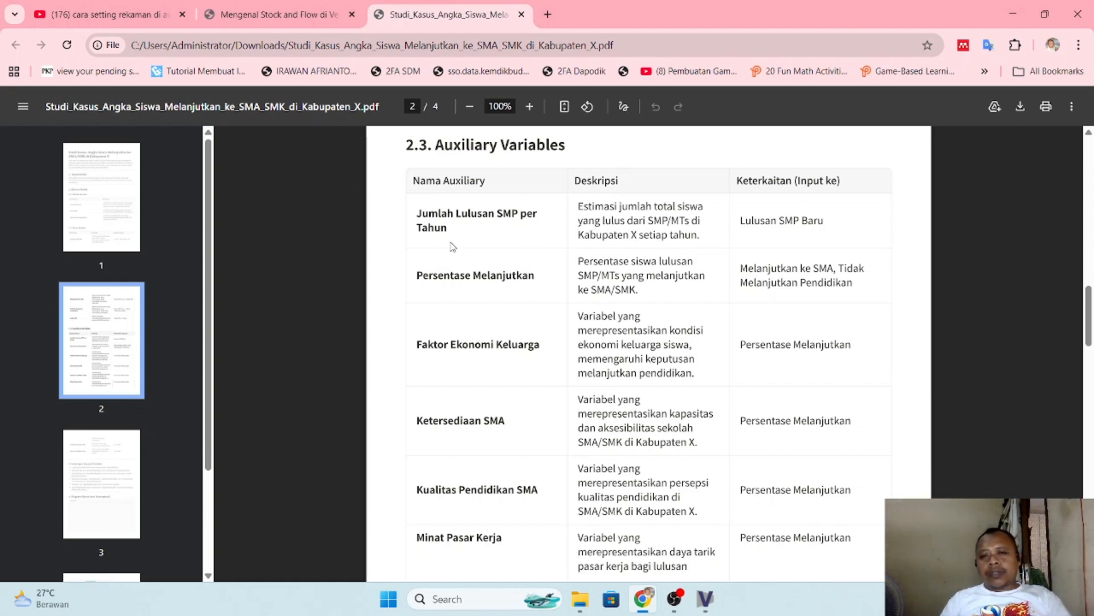
{"action": "scroll", "coordinate": [491, 476], "scroll_direction": "down", "scroll_amount": 5}
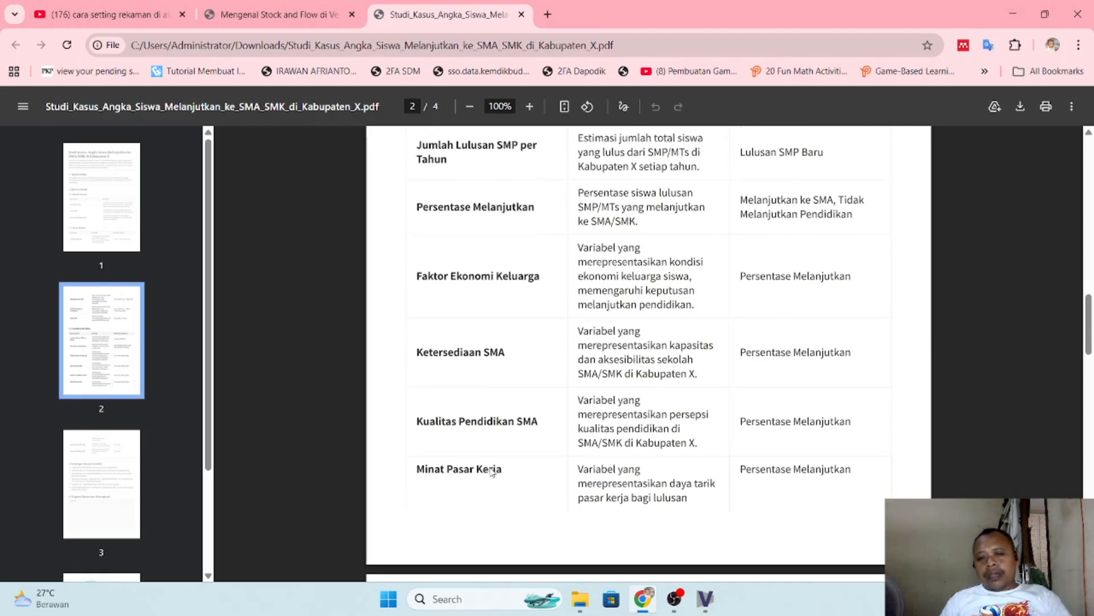
{"action": "scroll", "coordinate": [492, 470], "scroll_direction": "up", "scroll_amount": 4}
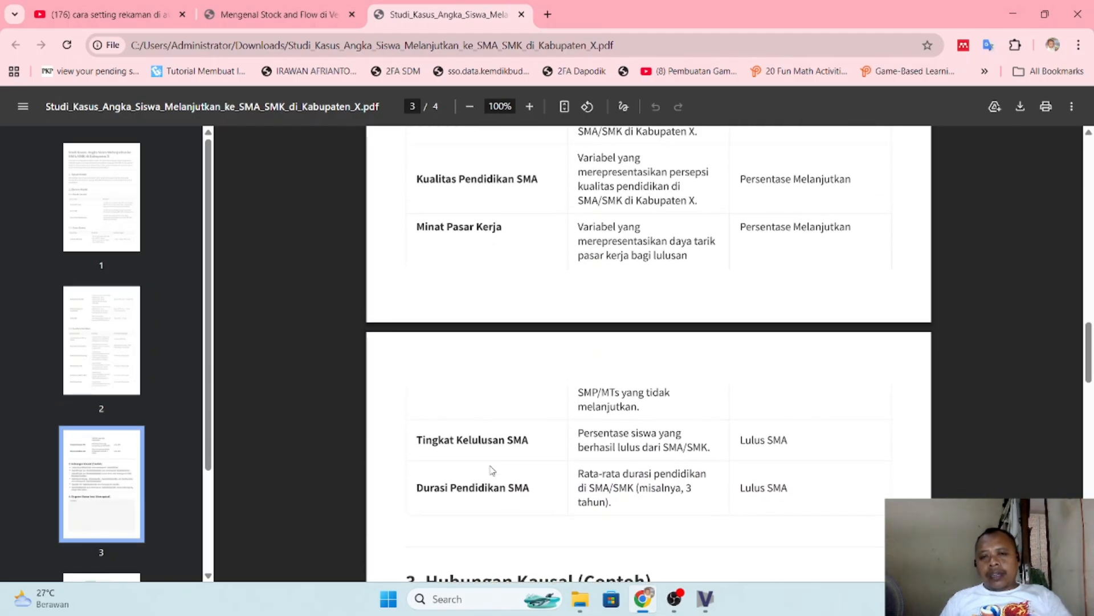
{"action": "scroll", "coordinate": [492, 470], "scroll_direction": "up", "scroll_amount": 1}
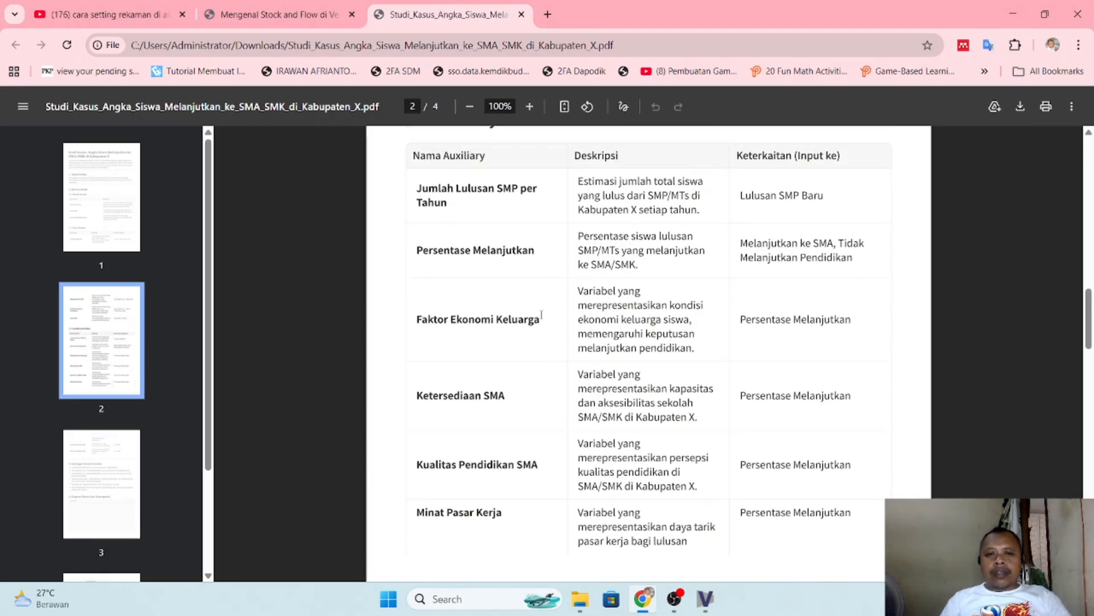
- Using the name from the PDF's auxiliary table in Chrome, add an auxiliary variable "Jumlah Lulusan SMP per" in Vensim, well left of the flow diagram
{"action": "left_click_drag", "start_coordinate": [417, 189], "coordinate": [459, 212]}
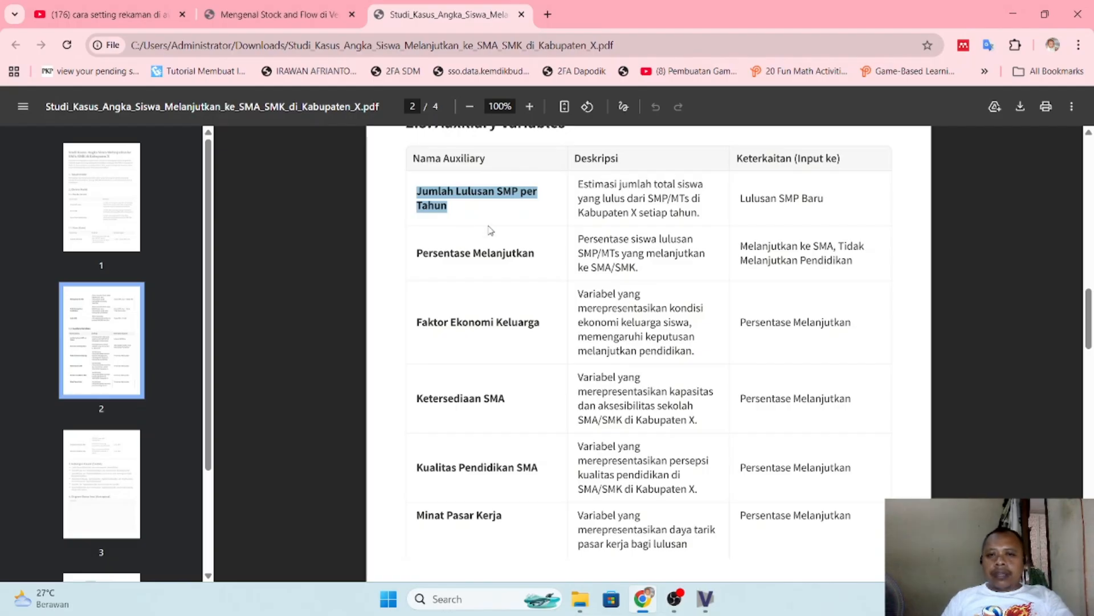
{"action": "key", "text": "alt+Tab"}
{"action": "key", "text": "alt+Tab"}
{"action": "key", "text": "Tab"}
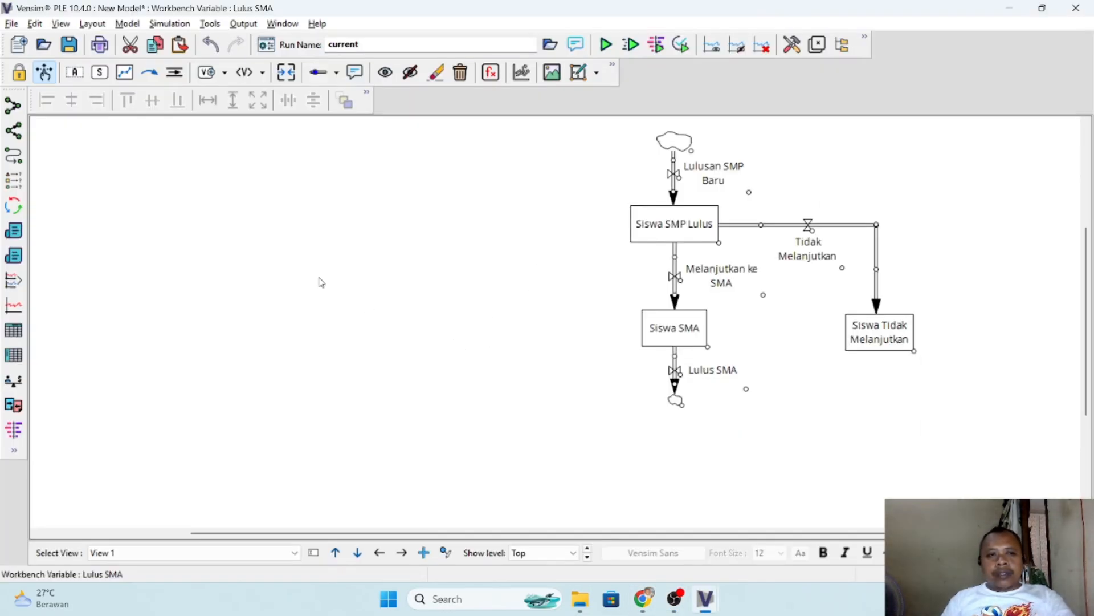
{"action": "left_click", "coordinate": [76, 73]}
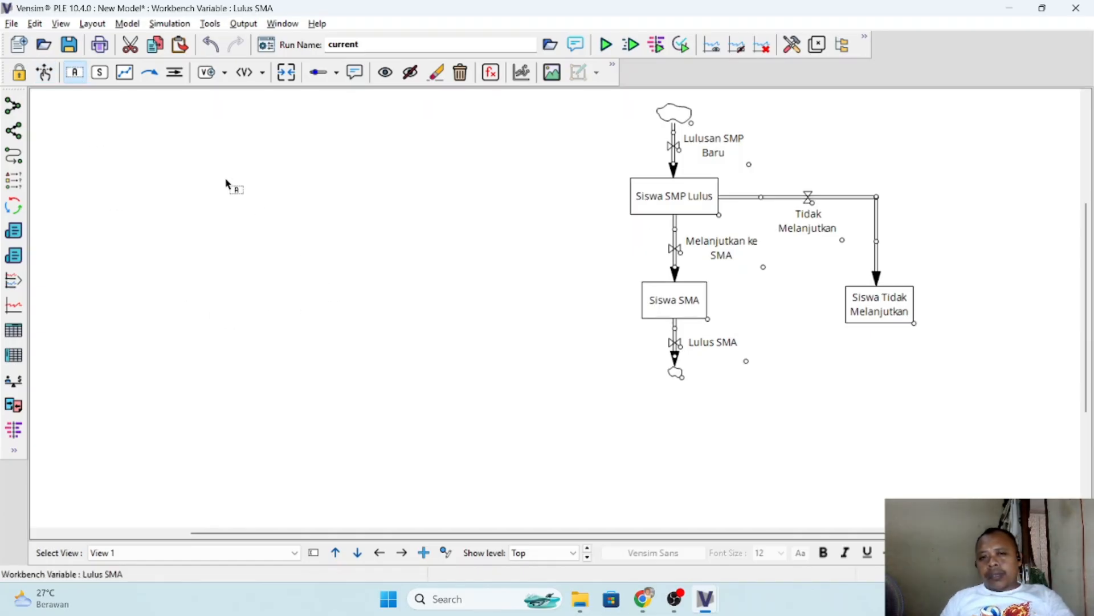
{"action": "left_click", "coordinate": [151, 140]}
{"action": "type", "text": "Jumlah Lulusan SMP per"}
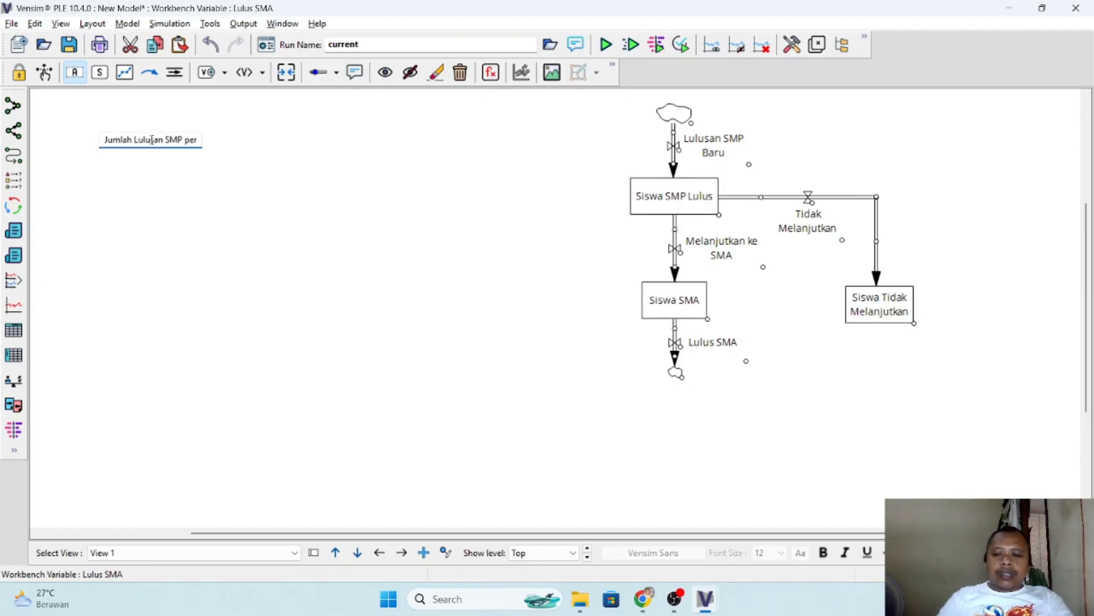
{"action": "key", "text": "Return"}
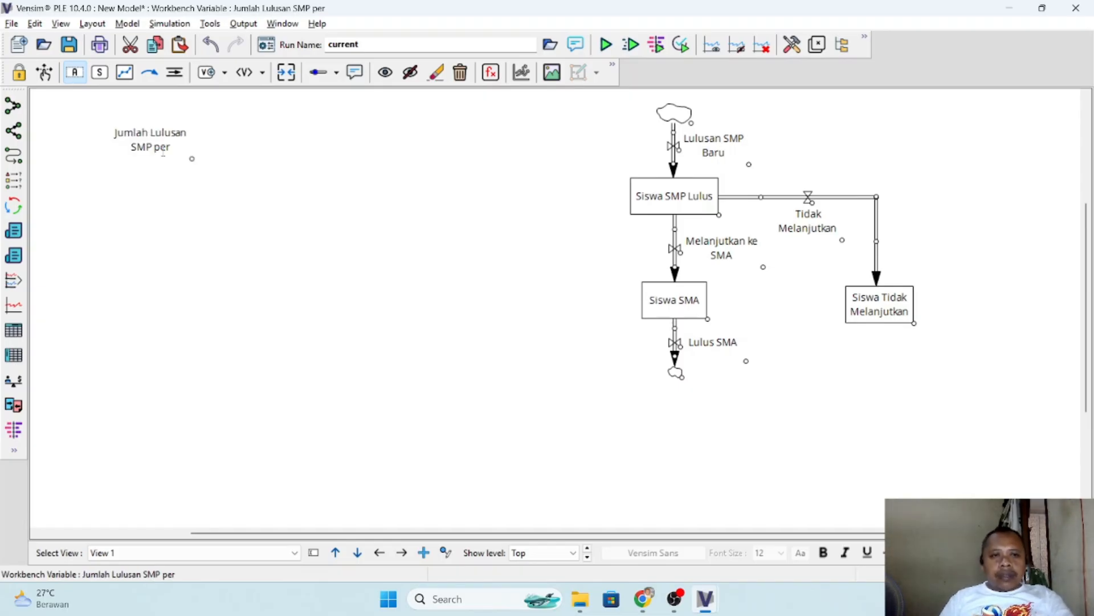
- Check the variable's full name in the PDF in Chrome and rename it in Vensim as "Jumlah Lulusan SMP per tahun"
{"action": "key", "text": "alt+Tab"}
{"action": "key", "text": "alt+Tab"}
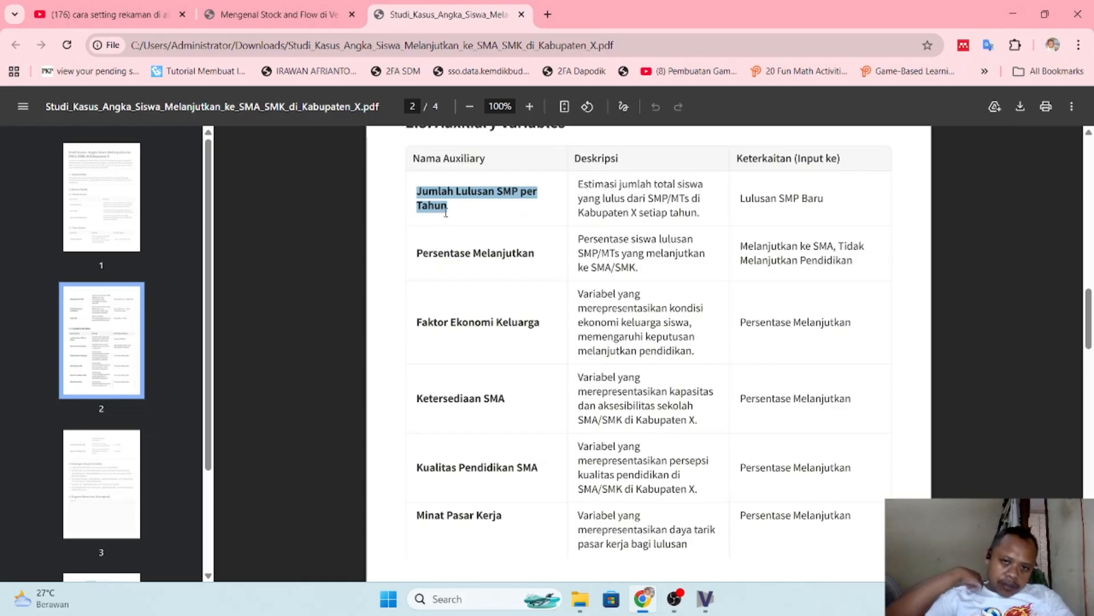
{"action": "key", "text": "alt+Tab"}
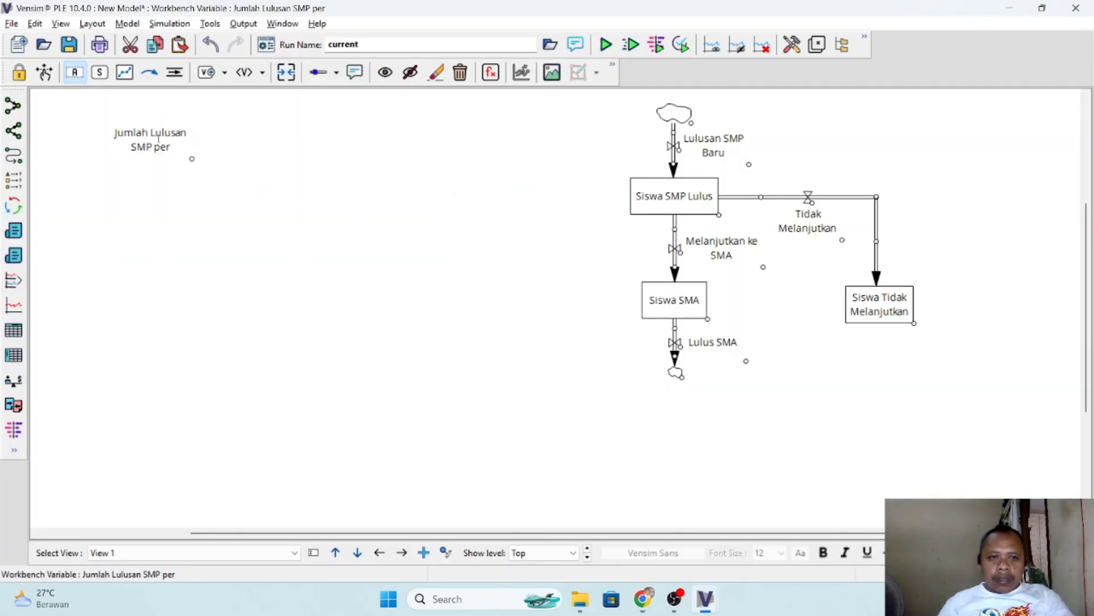
{"action": "right_click", "coordinate": [159, 141]}
{"action": "left_click", "coordinate": [209, 165]}
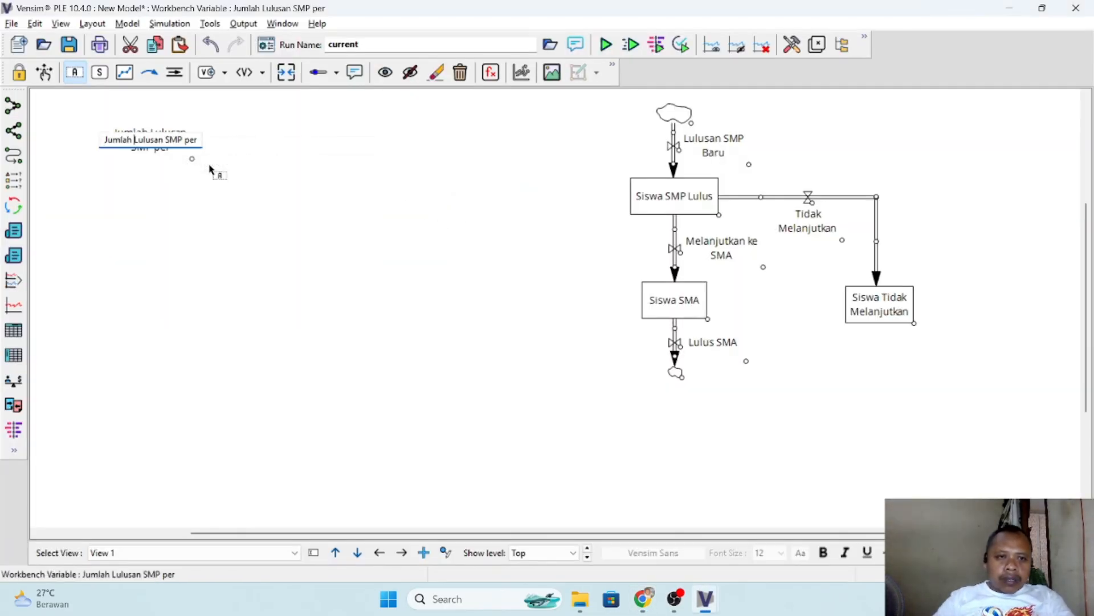
{"action": "type", "text": "tahun"}
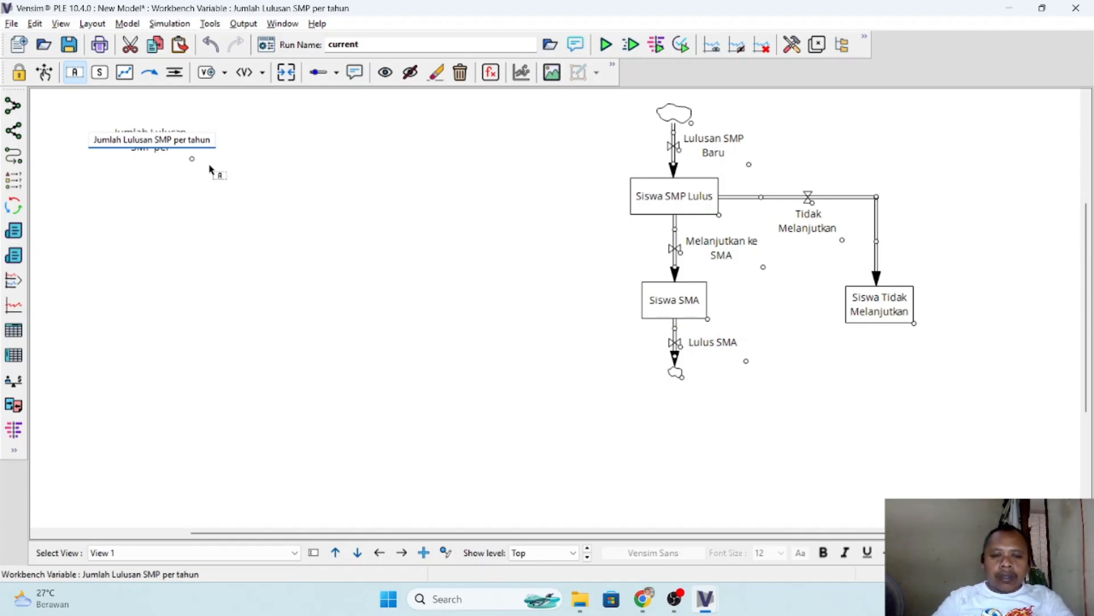
{"action": "key", "text": "Return"}
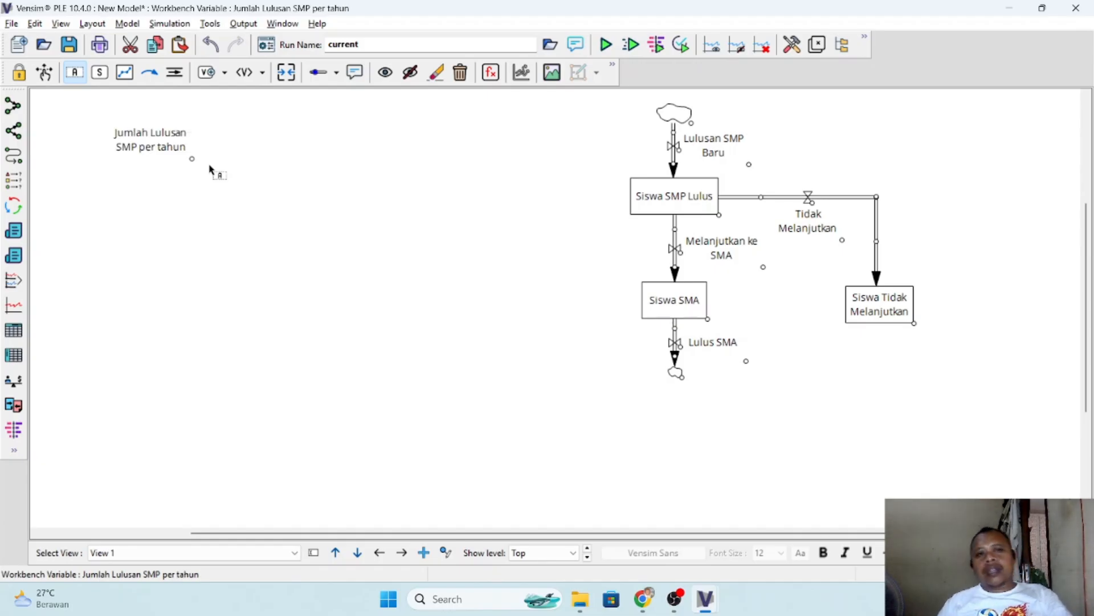
- Copy the second auxiliary name from the PDF in Chrome and add it in Vensim as "Persentase Melanjutkan", right of Jumlah Lulusan SMP per tahun
{"action": "key", "text": "alt+Tab"}
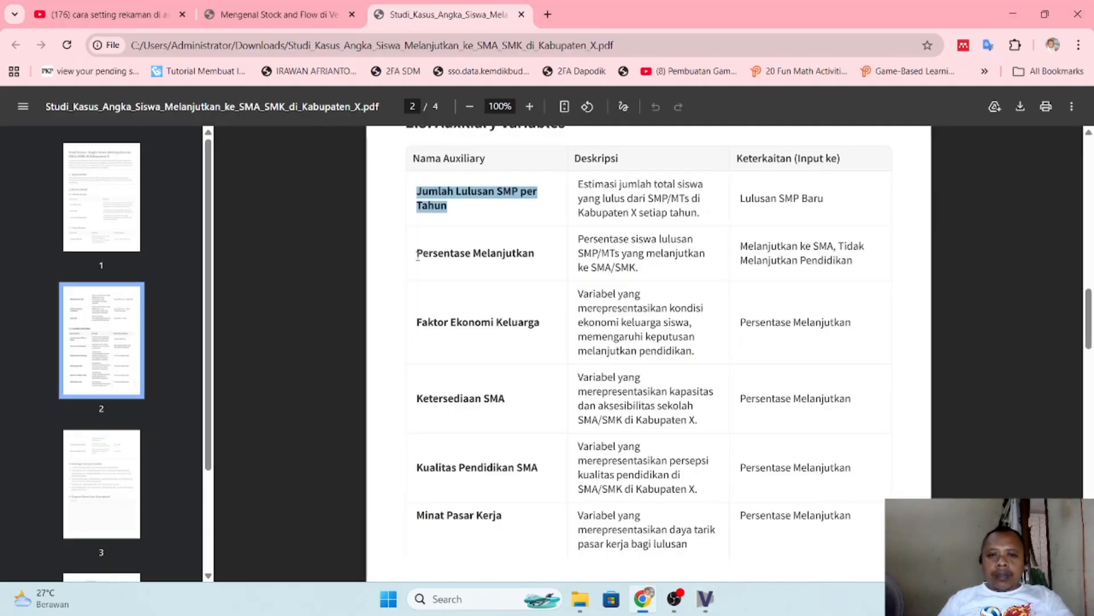
{"action": "left_click_drag", "start_coordinate": [418, 255], "coordinate": [540, 253]}
{"action": "key", "text": "ctrl+c"}
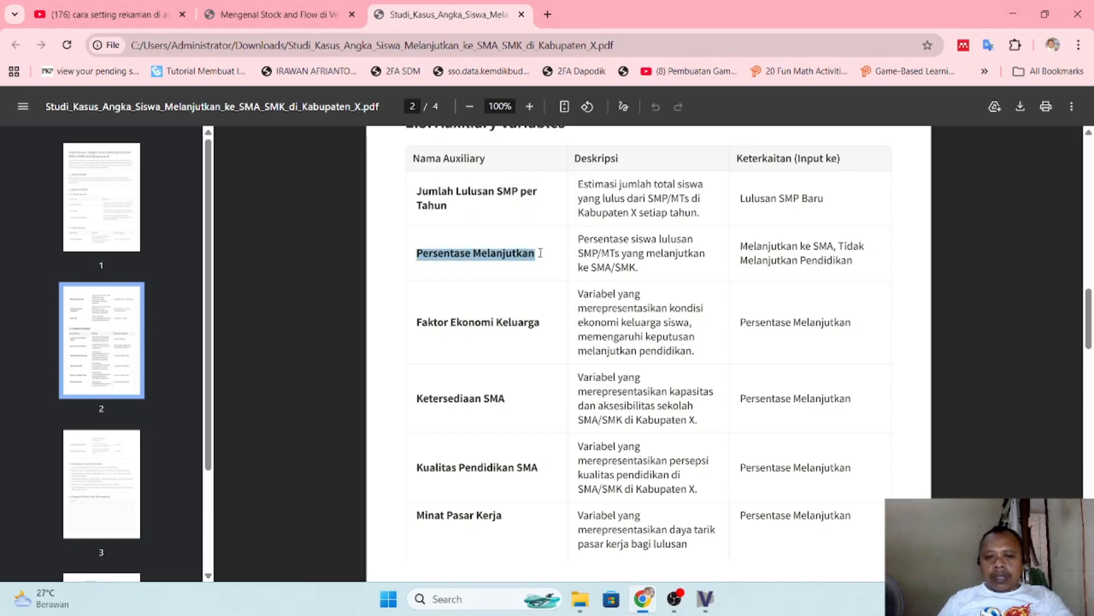
{"action": "key", "text": "alt+Tab"}
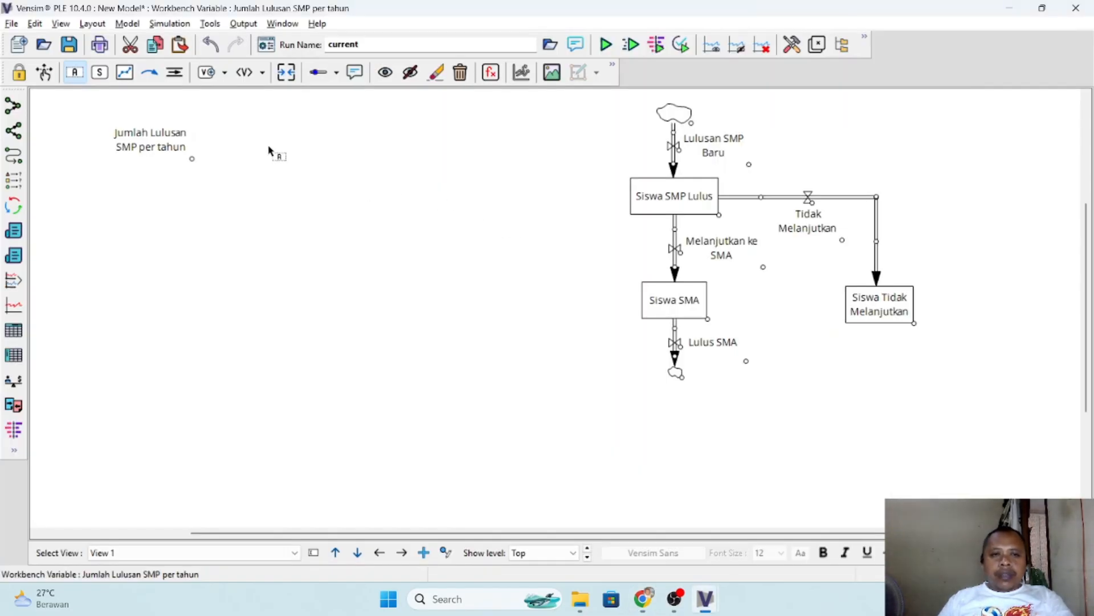
{"action": "left_click", "coordinate": [272, 146]}
{"action": "key", "text": "ctrl+v"}
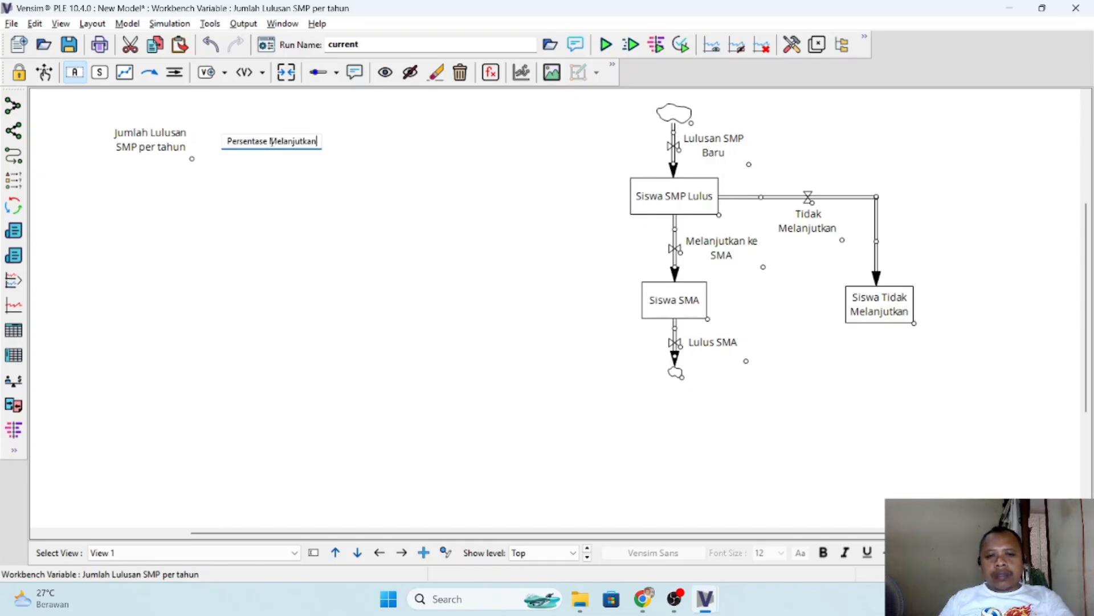
{"action": "key", "text": "Return"}
- Copy the name "Faktor Ekonomi Keluarga" from the PDF in Chrome and add that auxiliary variable in Vensim, right of Persentase Melanjutkan
{"action": "key", "text": "alt+Tab"}
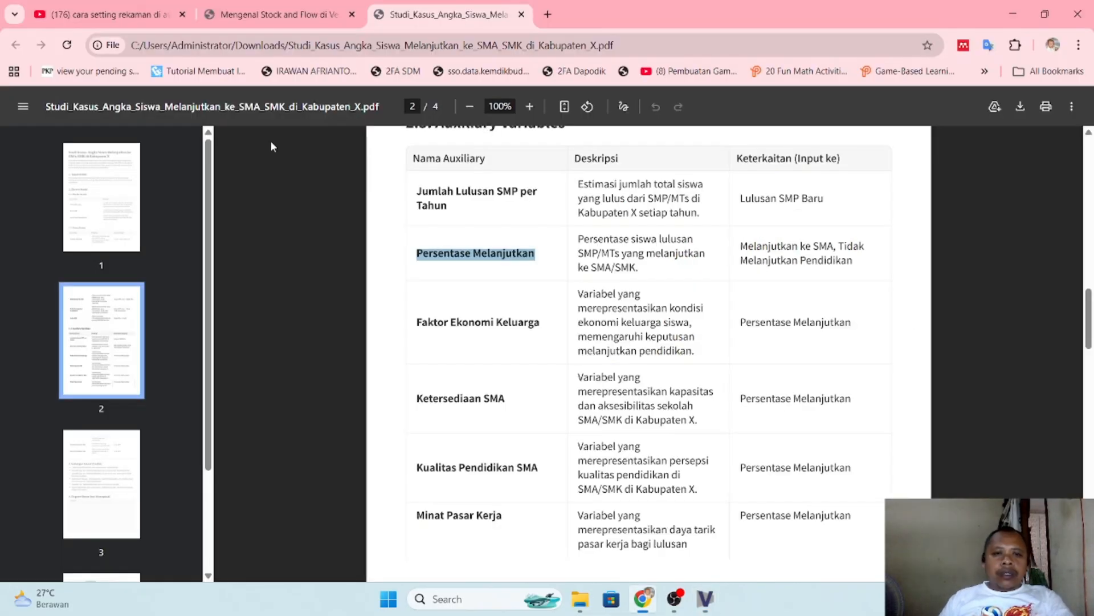
{"action": "left_click_drag", "start_coordinate": [420, 324], "coordinate": [539, 329]}
{"action": "key", "text": "ctrl+c"}
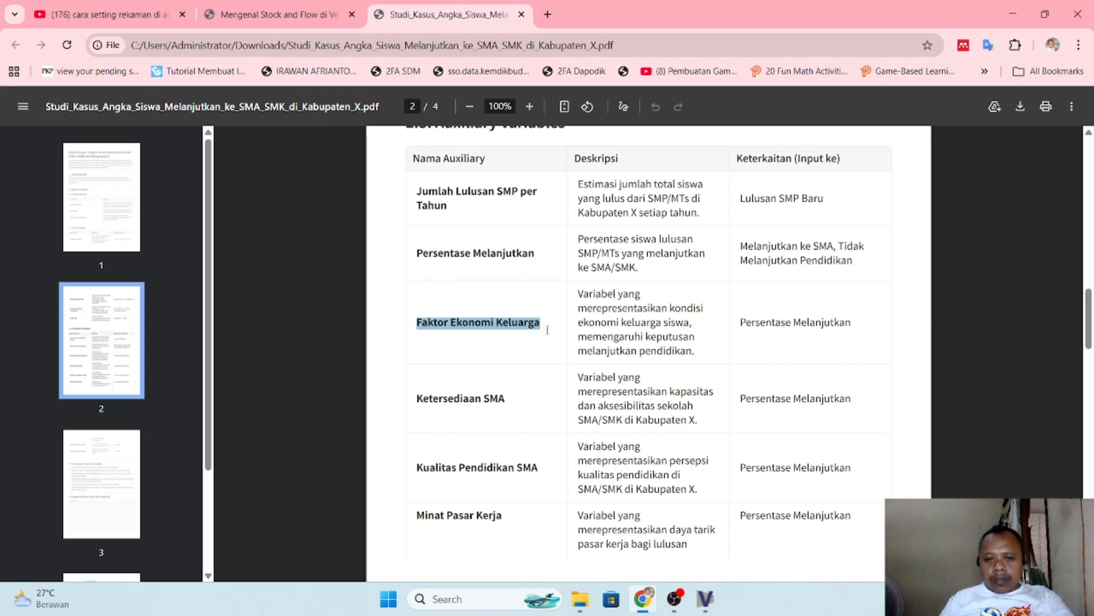
{"action": "key", "text": "alt+Tab"}
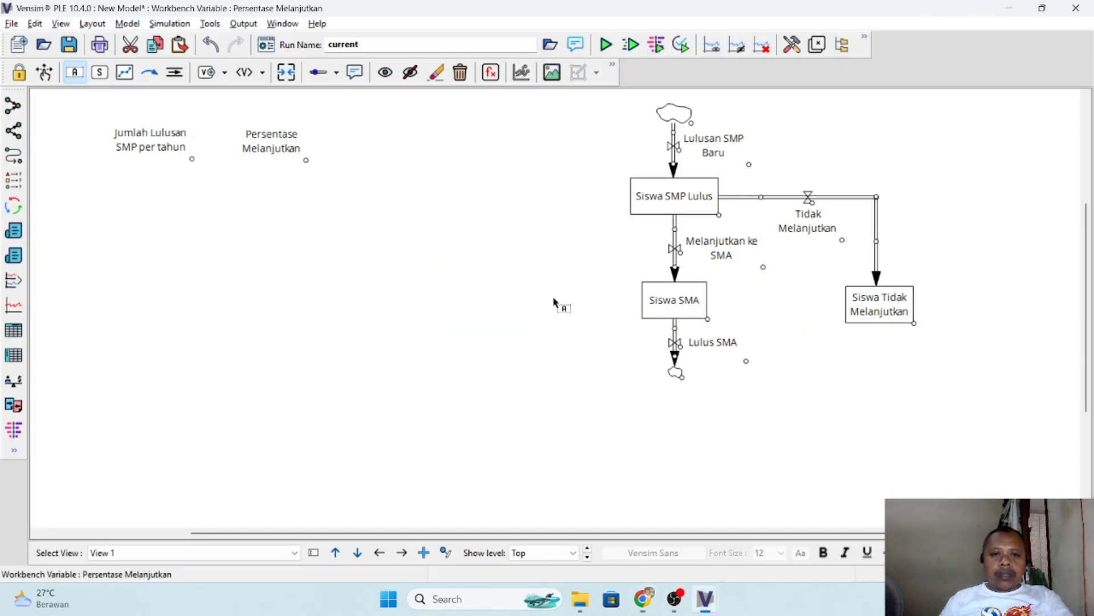
{"action": "left_click", "coordinate": [371, 144]}
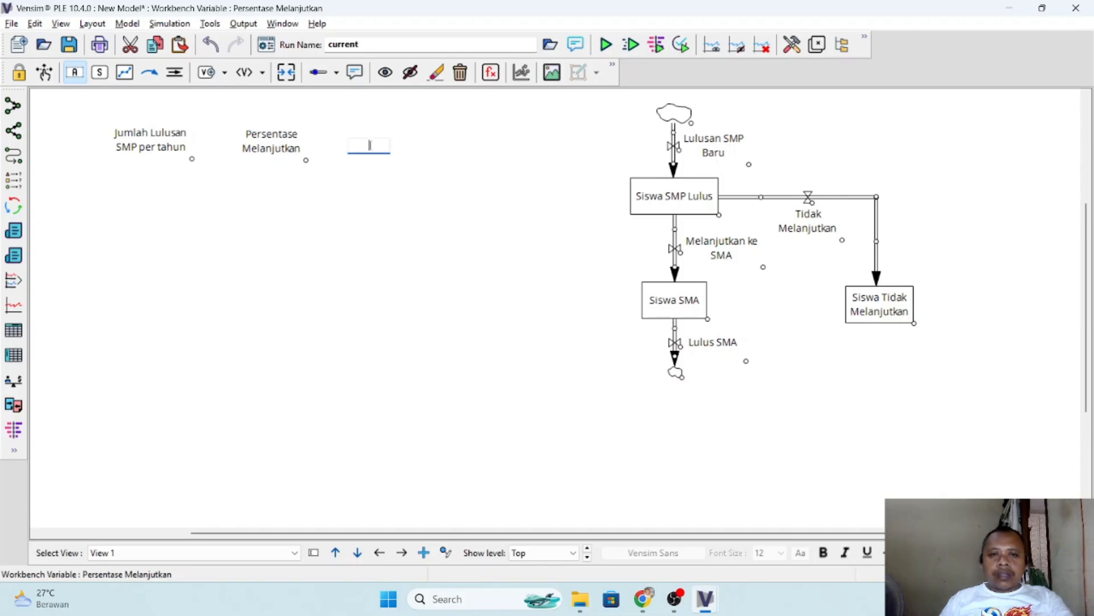
{"action": "key", "text": "ctrl+v"}
{"action": "key", "text": "Return"}
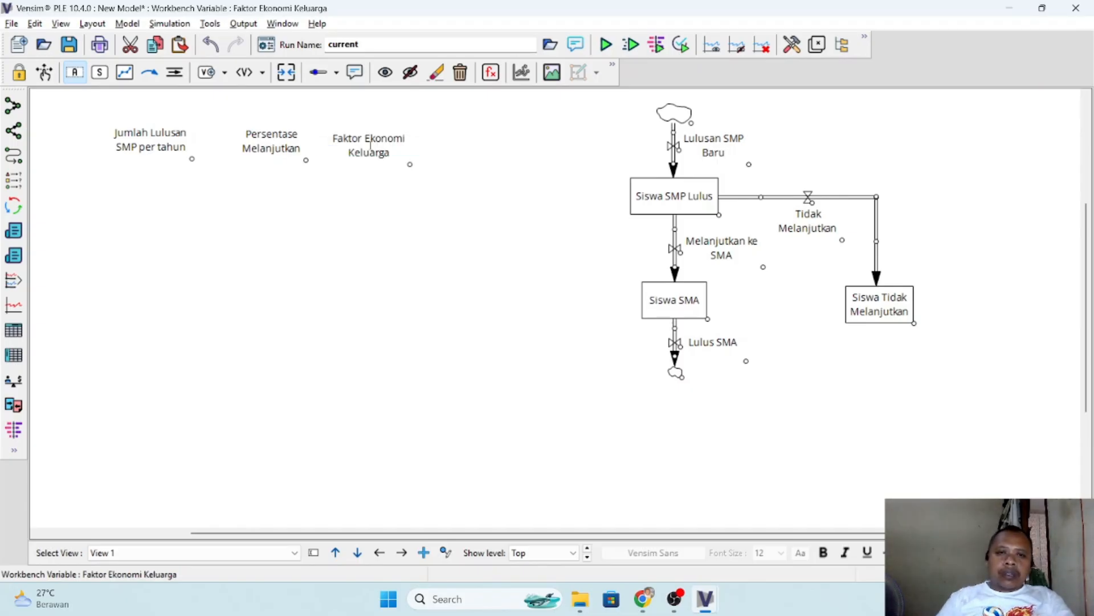
- Copy the name "Ketersediaan SMA" from the PDF in Chrome and add that auxiliary variable in Vensim, right of Faktor Ekonomi Keluarga
{"action": "key", "text": "alt+Tab"}
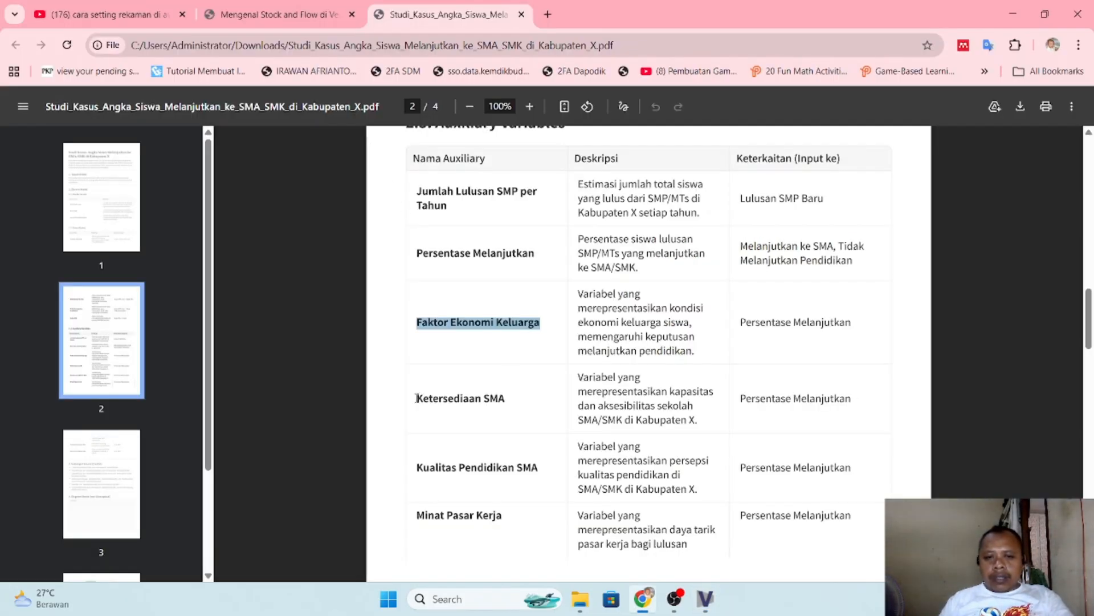
{"action": "left_click_drag", "start_coordinate": [417, 397], "coordinate": [506, 409]}
{"action": "key", "text": "ctrl+c"}
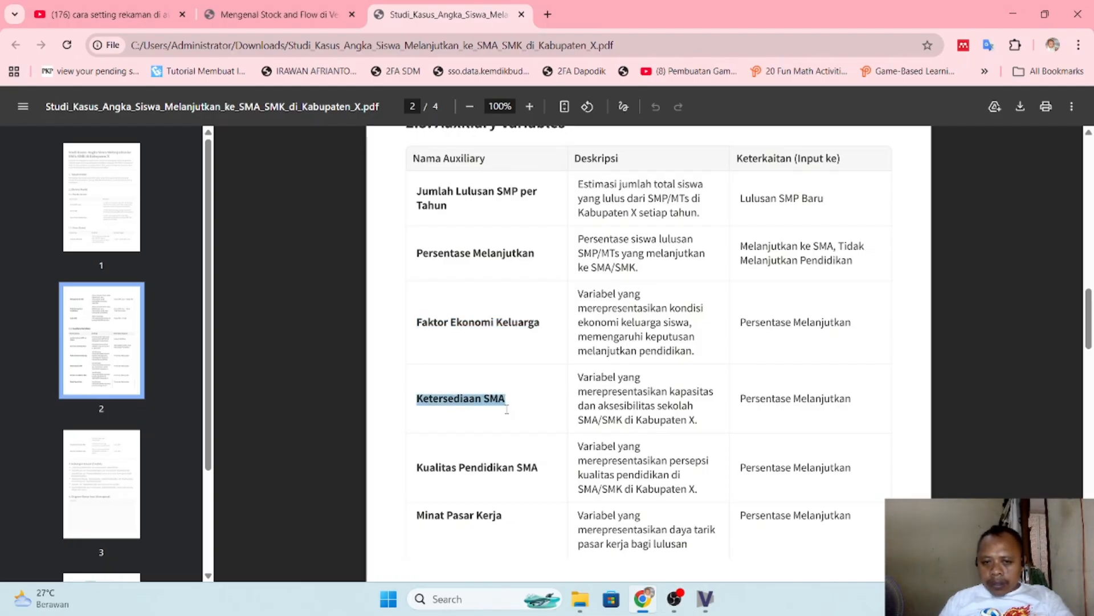
{"action": "key", "text": "alt+Tab"}
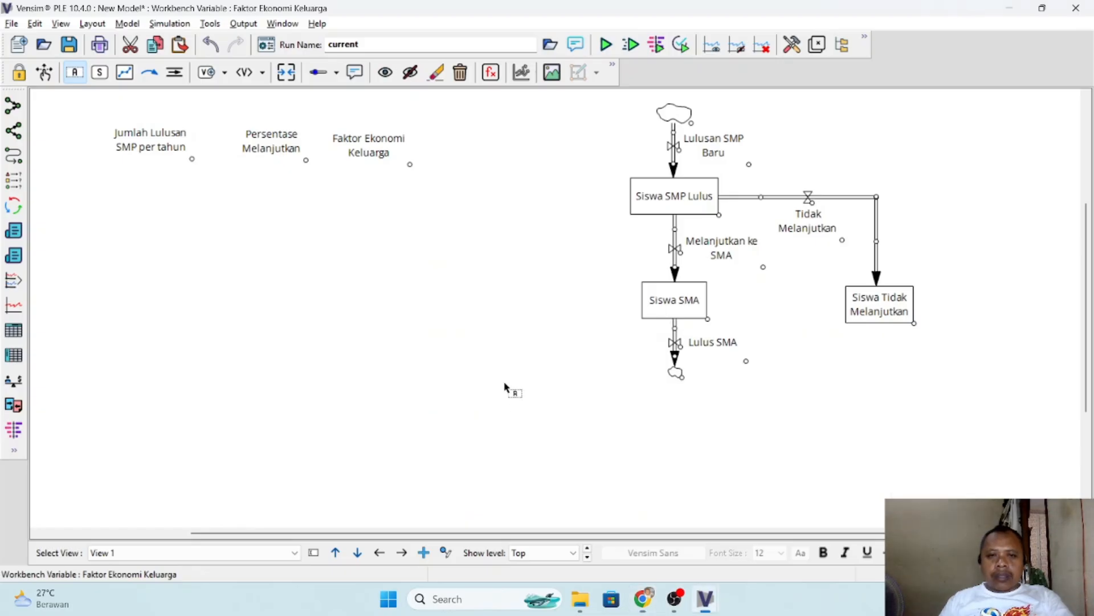
{"action": "left_click", "coordinate": [485, 149]}
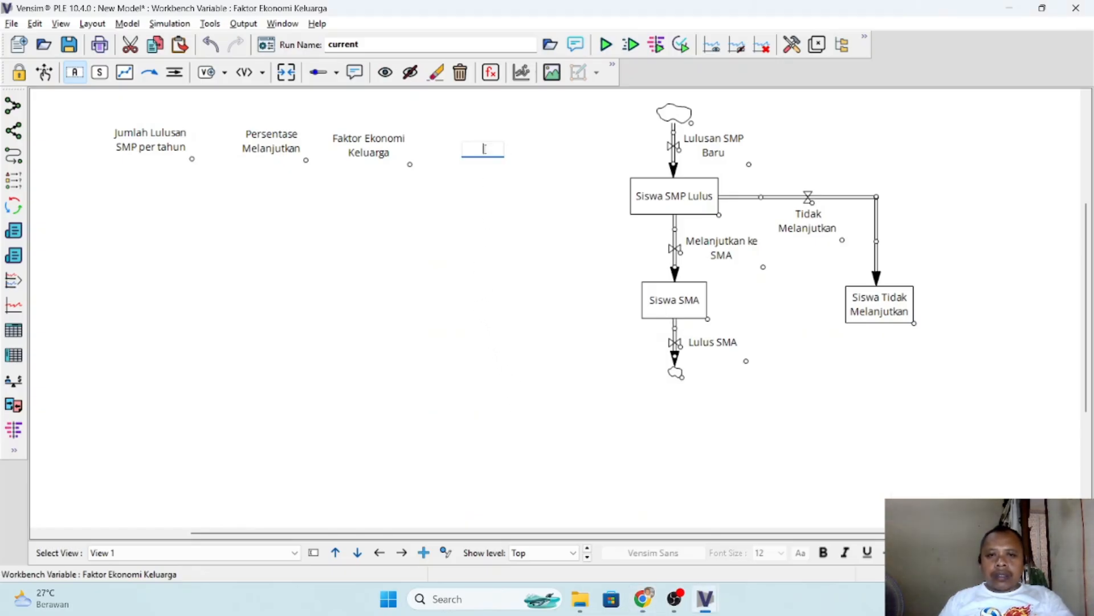
{"action": "key", "text": "ctrl+v"}
{"action": "key", "text": "Return"}
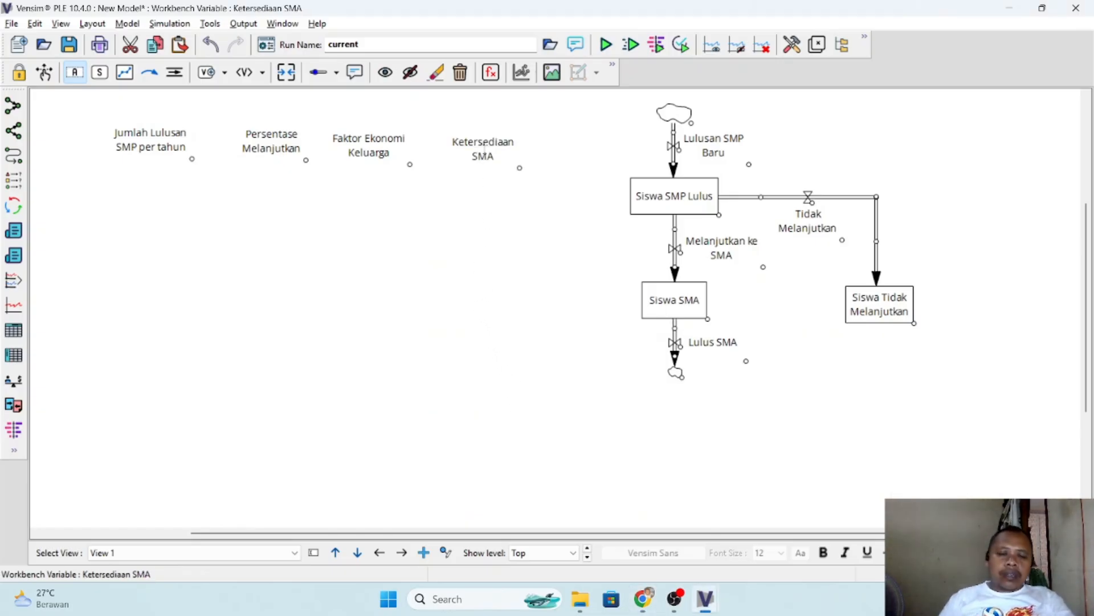
- Copy the name "Kualitas Pendidikan SMA" from the PDF in Chrome and add that auxiliary variable in Vensim, below Jumlah Lulusan SMP per tahun
{"action": "key", "text": "alt+Tab"}
{"action": "scroll", "coordinate": [567, 332], "scroll_direction": "down", "scroll_amount": 2}
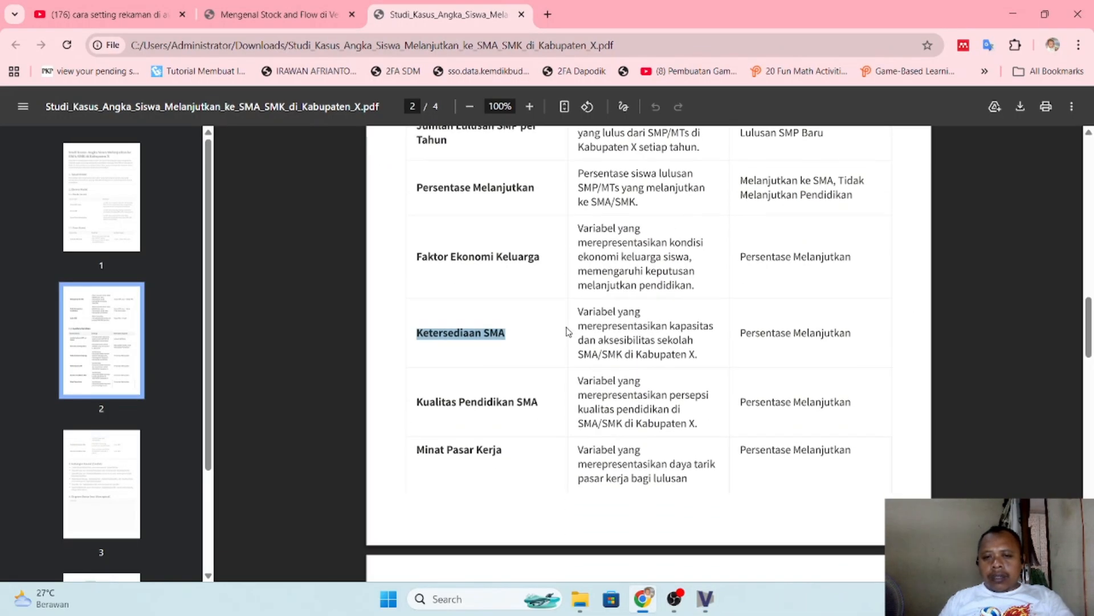
{"action": "left_click_drag", "start_coordinate": [418, 354], "coordinate": [535, 358]}
{"action": "key", "text": "ctrl+c"}
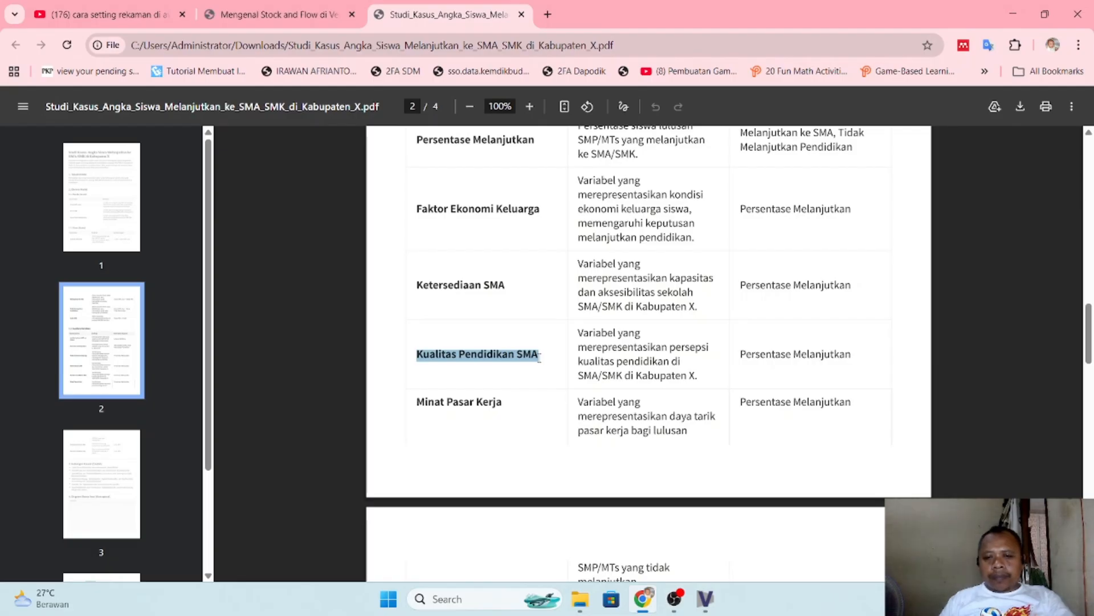
{"action": "key", "text": "alt+Tab"}
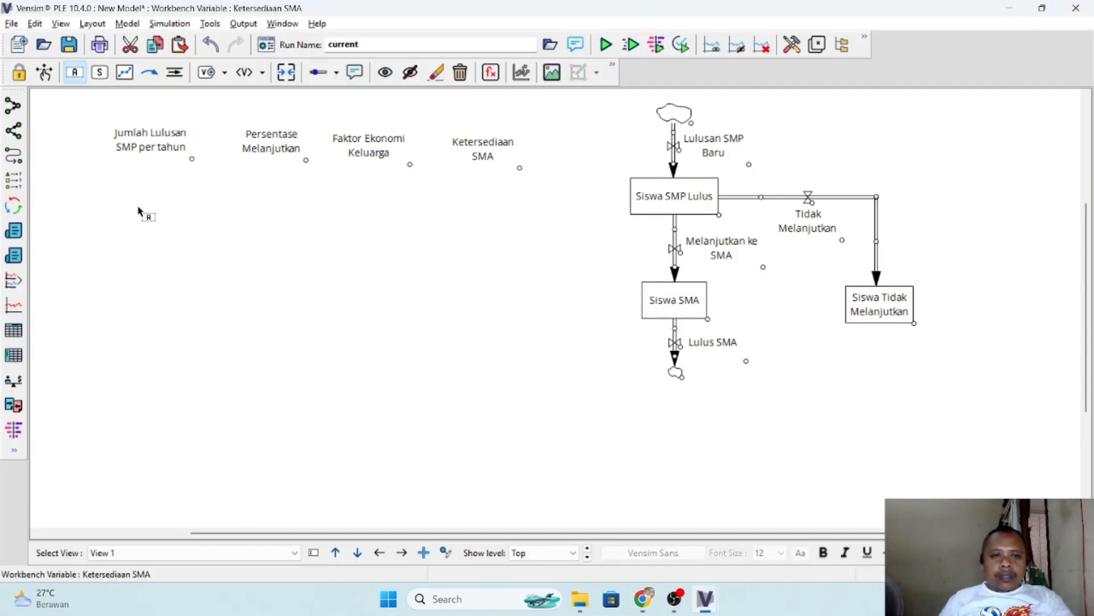
{"action": "left_click", "coordinate": [139, 215]}
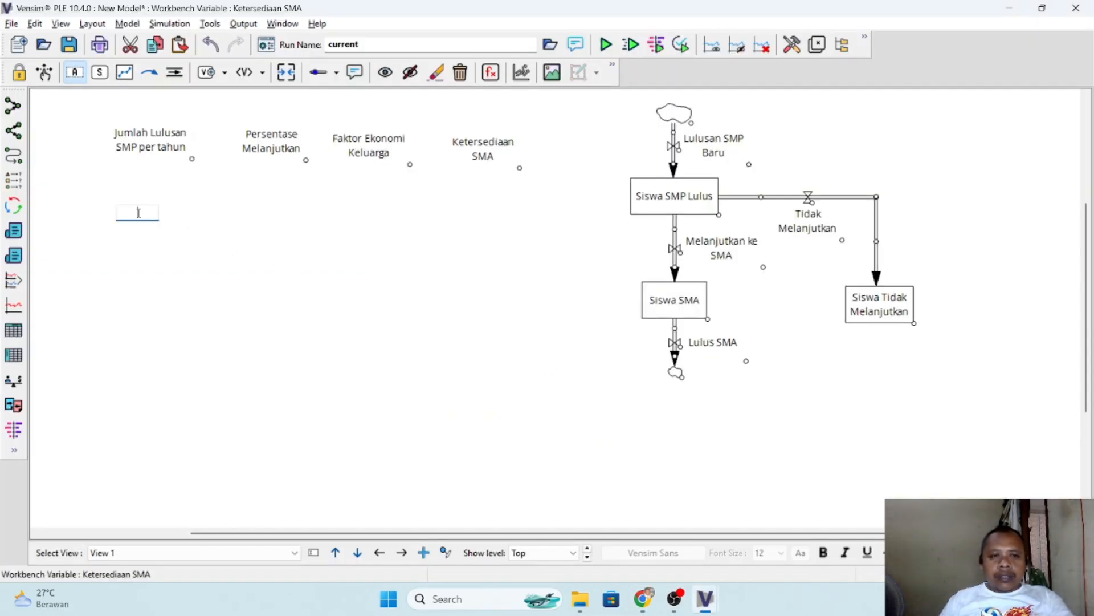
{"action": "key", "text": "ctrl+v"}
{"action": "key", "text": "Return"}
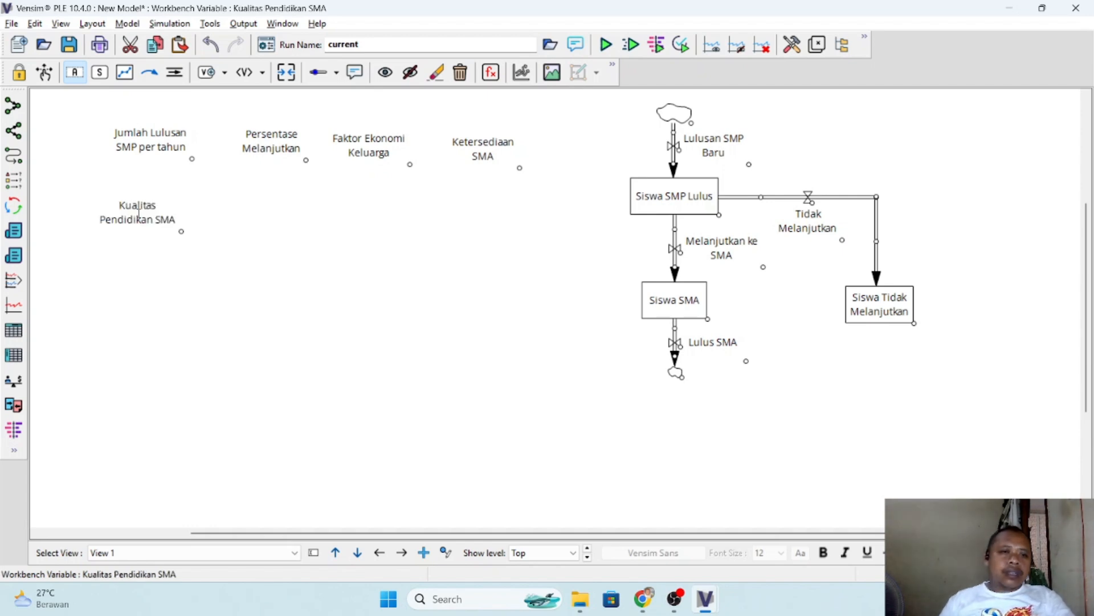
- Copy the name "Minat Pasar Kerja" from the PDF in Chrome and add that auxiliary variable in Vensim, right of Kualitas Pendidikan SMA
{"action": "key", "text": "alt+Tab"}
{"action": "left_click_drag", "start_coordinate": [417, 404], "coordinate": [505, 405]}
{"action": "key", "text": "ctrl+c"}
{"action": "key", "text": "alt+Tab"}
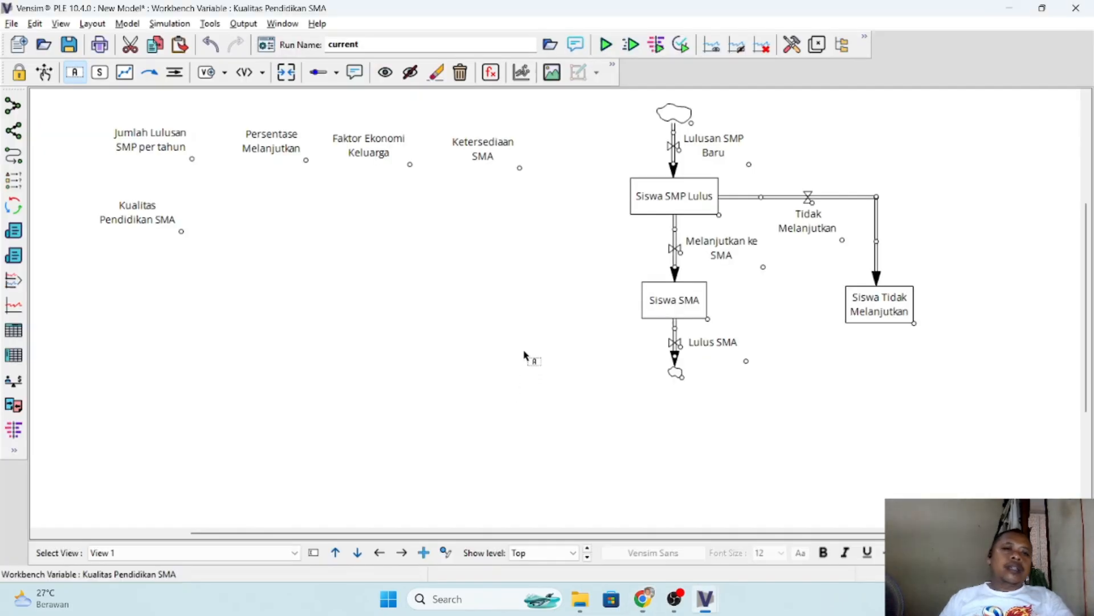
{"action": "left_click", "coordinate": [252, 219]}
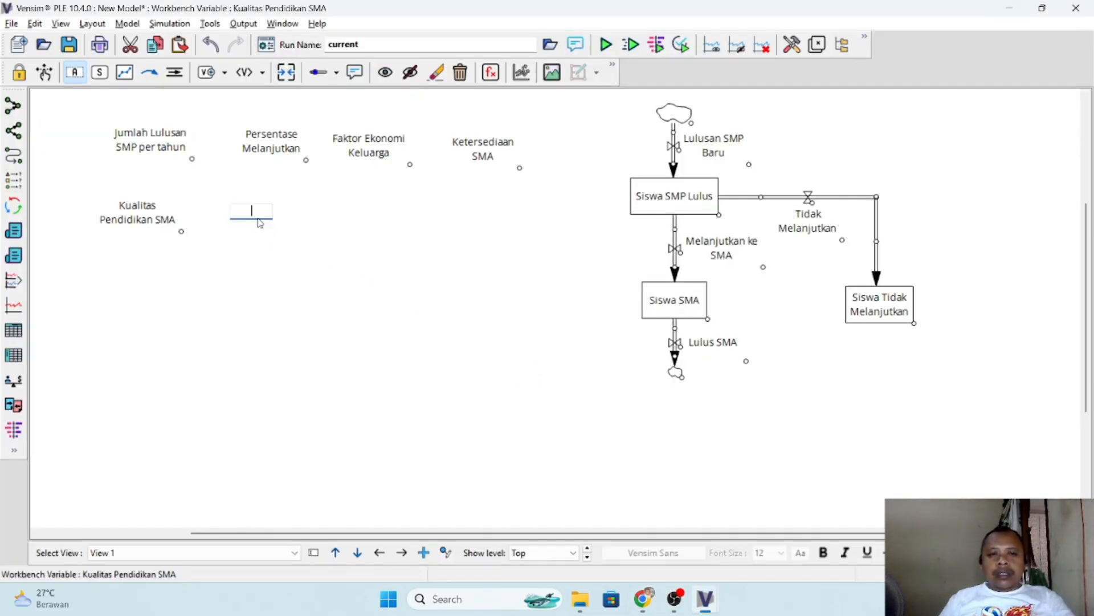
{"action": "key", "text": "ctrl+v"}
{"action": "key", "text": "Return"}
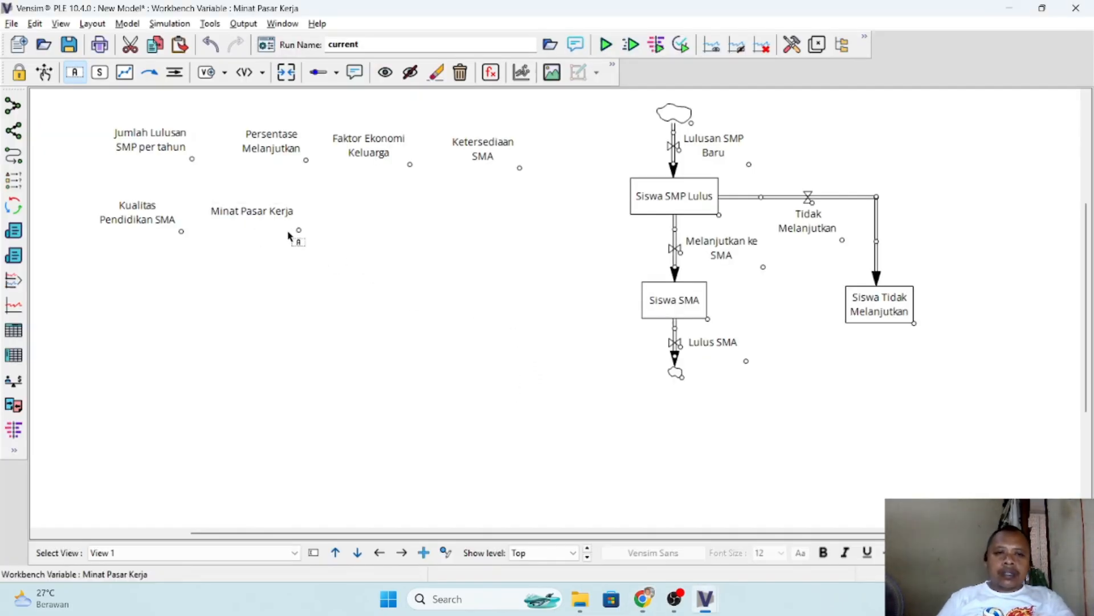
- Copy the name "Tingkat Kelulusan SMA" from the PDF in Chrome and add that auxiliary variable in Vensim, right of Minat Pasar Kerja
{"action": "key", "text": "alt+Tab"}
{"action": "scroll", "coordinate": [544, 412], "scroll_direction": "down", "scroll_amount": 2}
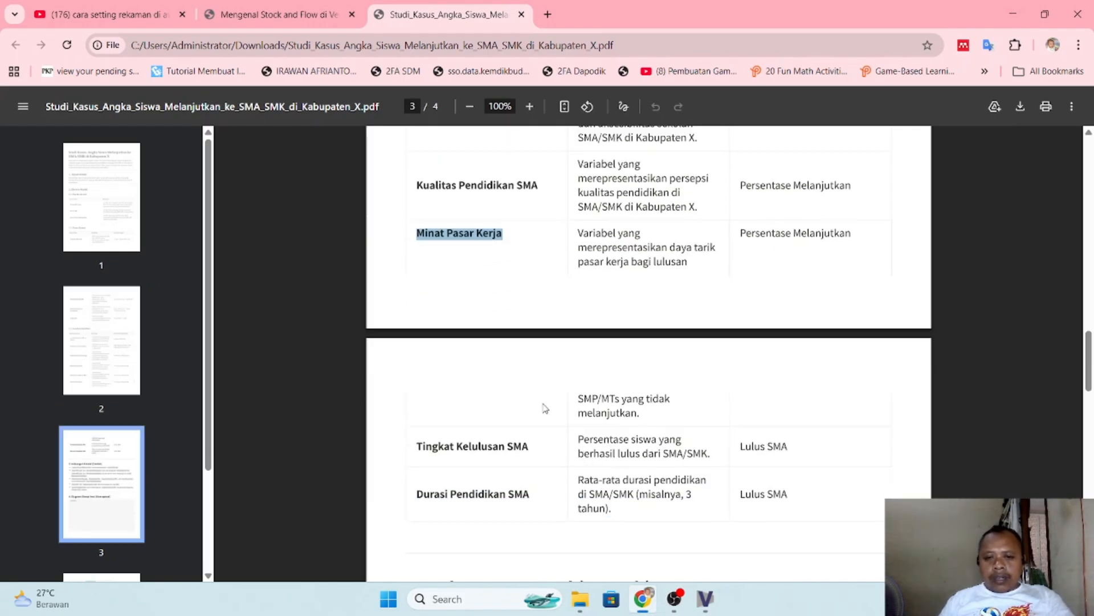
{"action": "left_click_drag", "start_coordinate": [416, 383], "coordinate": [529, 391]}
{"action": "key", "text": "ctrl+c"}
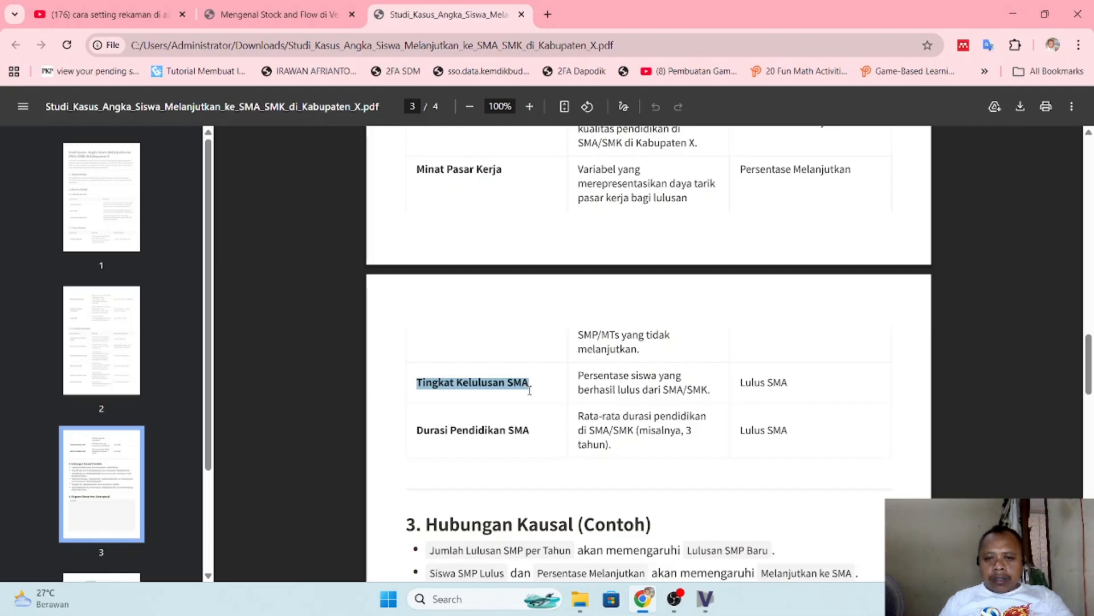
{"action": "key", "text": "alt+Tab"}
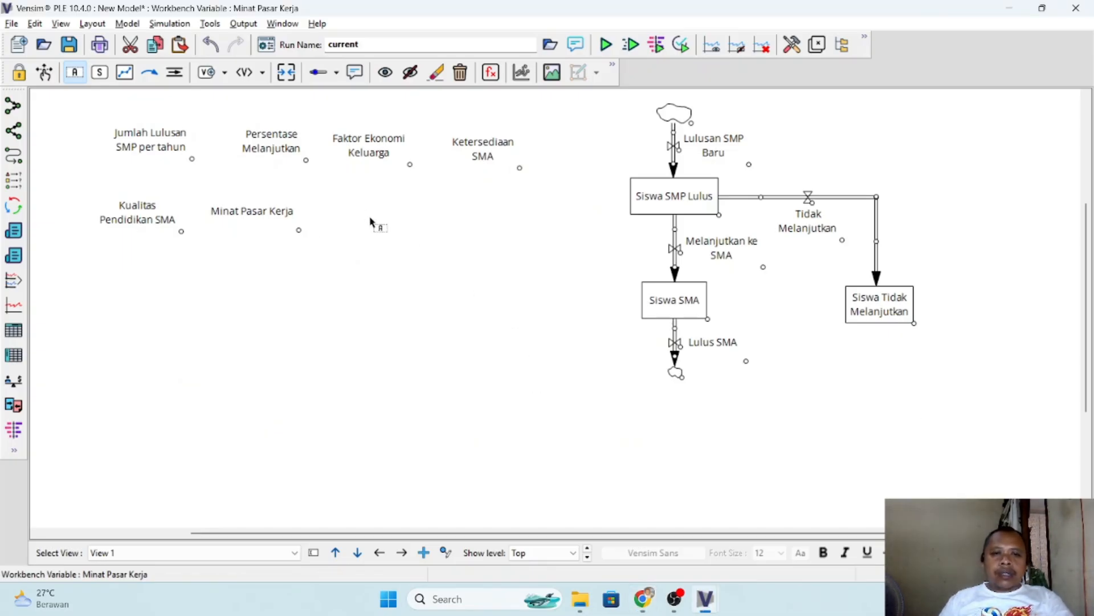
{"action": "left_click", "coordinate": [369, 222]}
{"action": "key", "text": "ctrl+v"}
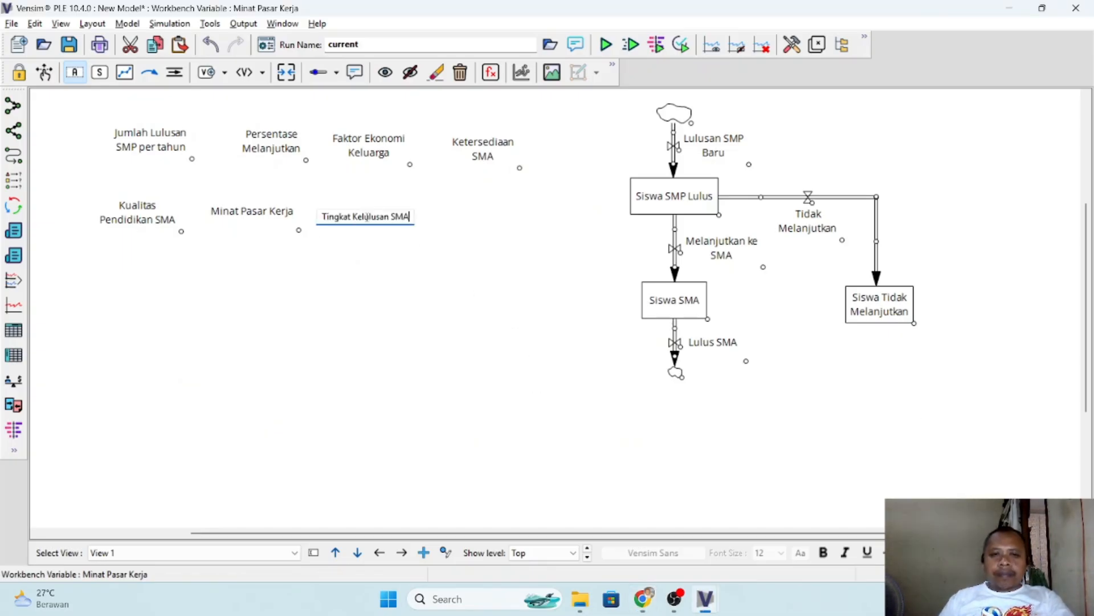
{"action": "key", "text": "Return"}
- Copy the name "Durasi Pendidikan SMA" from the PDF in Chrome and add that auxiliary variable in Vensim, right of Tingkat Kelulusan SMA
{"action": "key", "text": "alt+Tab"}
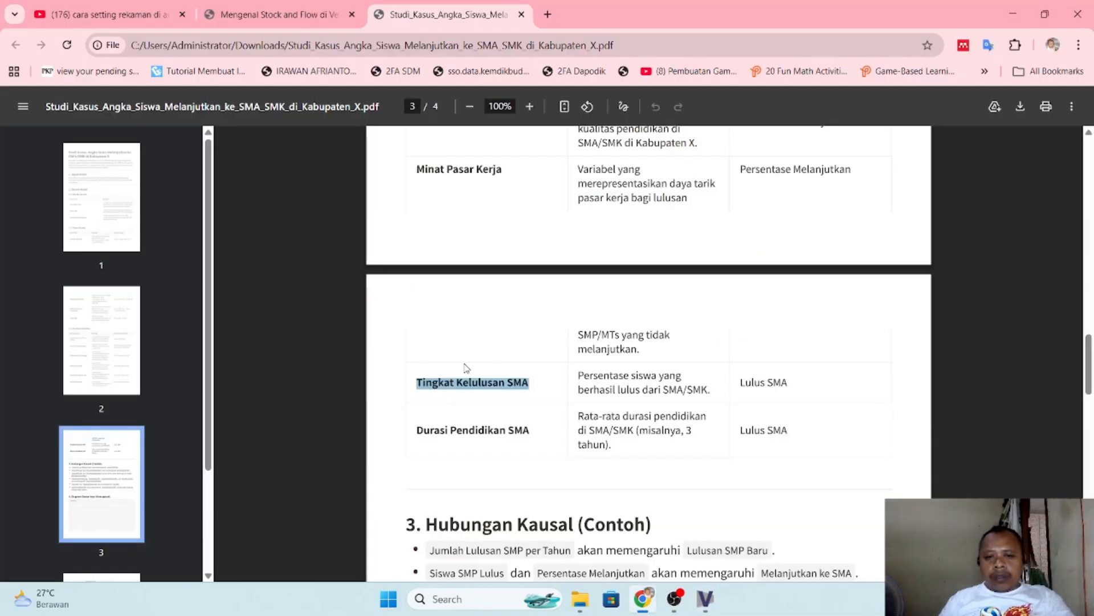
{"action": "scroll", "coordinate": [466, 367], "scroll_direction": "down", "scroll_amount": 1}
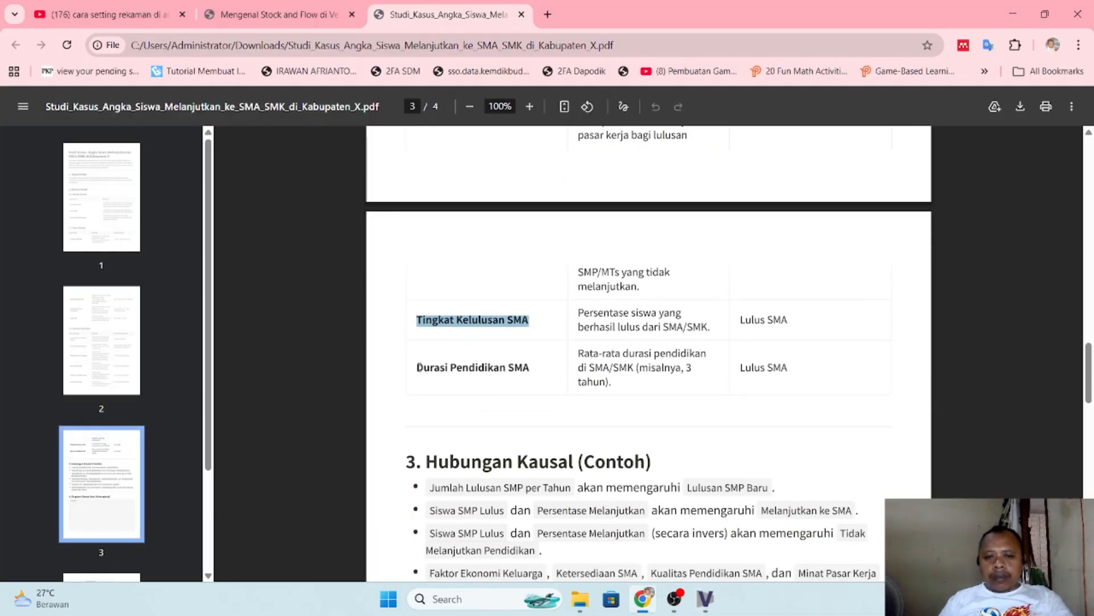
{"action": "left_click_drag", "start_coordinate": [421, 372], "coordinate": [529, 379]}
{"action": "key", "text": "ctrl+c"}
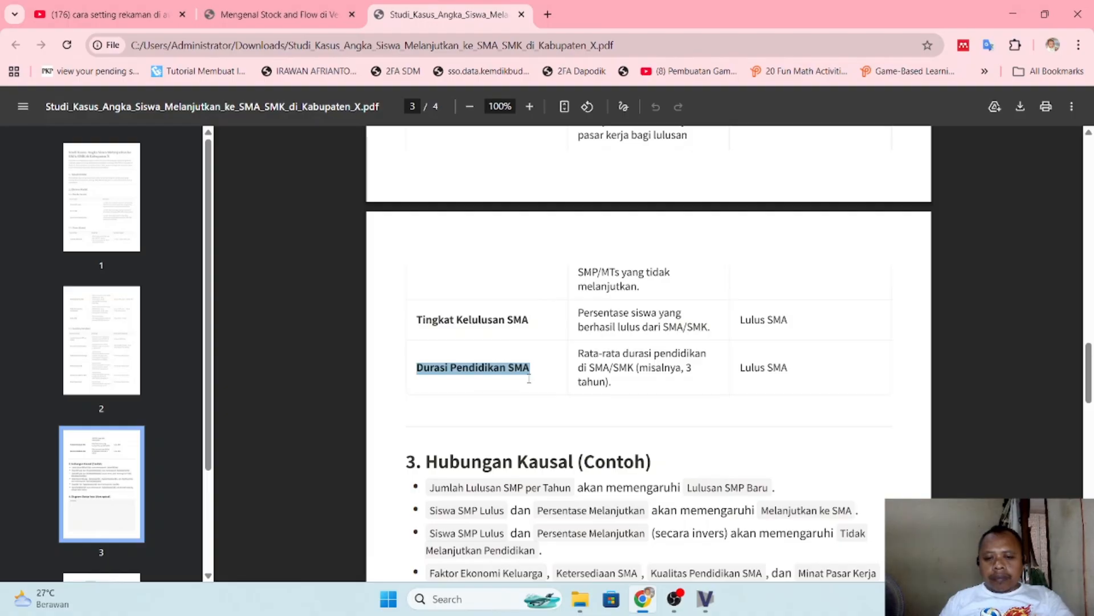
{"action": "key", "text": "alt+Tab"}
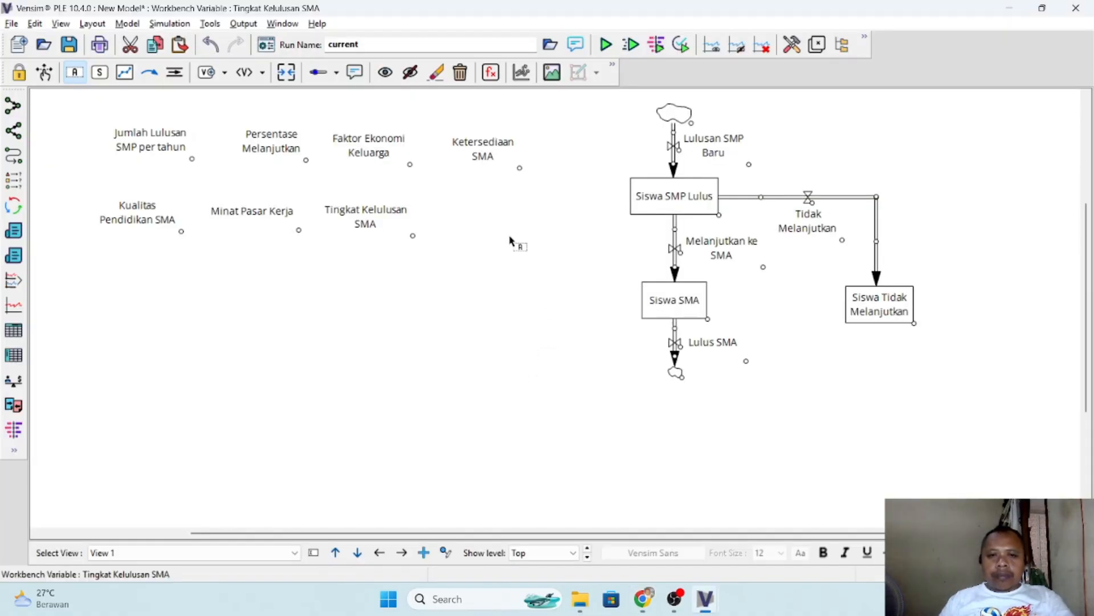
{"action": "left_click", "coordinate": [474, 215]}
{"action": "key", "text": "ctrl+v"}
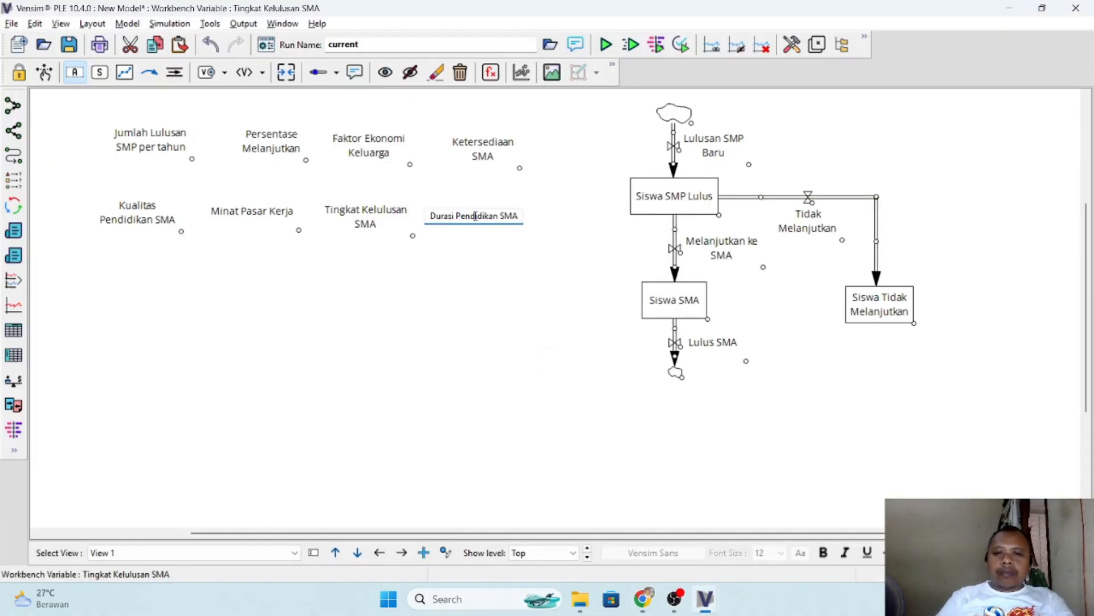
{"action": "key", "text": "Return"}
- Read the "Hubungan Kausal (Contoh)" section of the PDF in Chrome, then return to the Vensim model
{"action": "key", "text": "alt+Tab"}
{"action": "scroll", "coordinate": [561, 421], "scroll_direction": "down", "scroll_amount": 4}
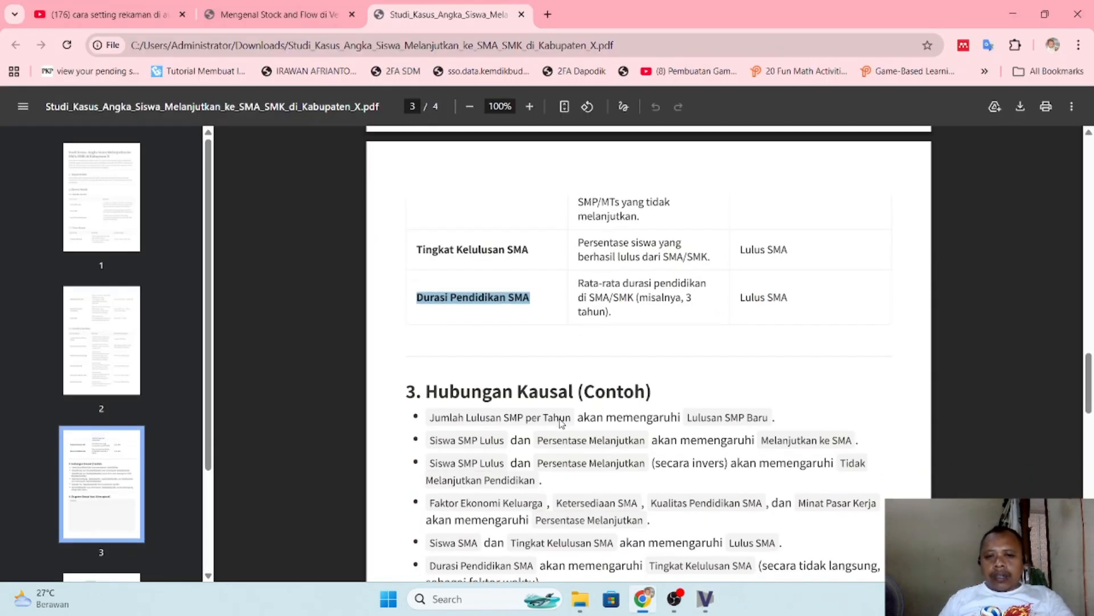
{"action": "scroll", "coordinate": [560, 422], "scroll_direction": "down", "scroll_amount": 1}
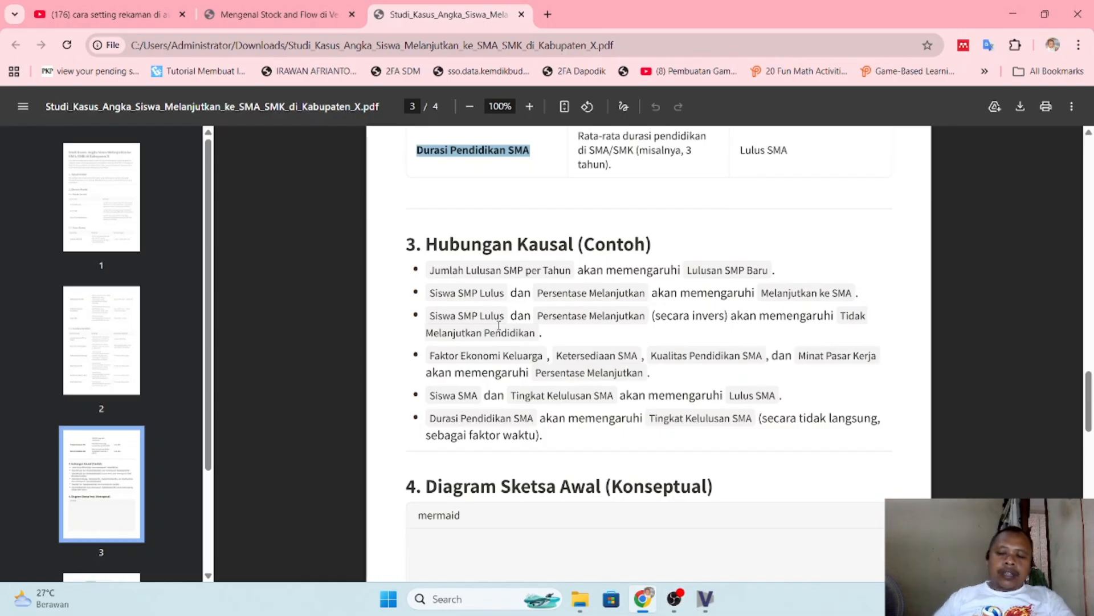
{"action": "key", "text": "alt+Tab"}
{"action": "key", "text": "alt+Tab"}
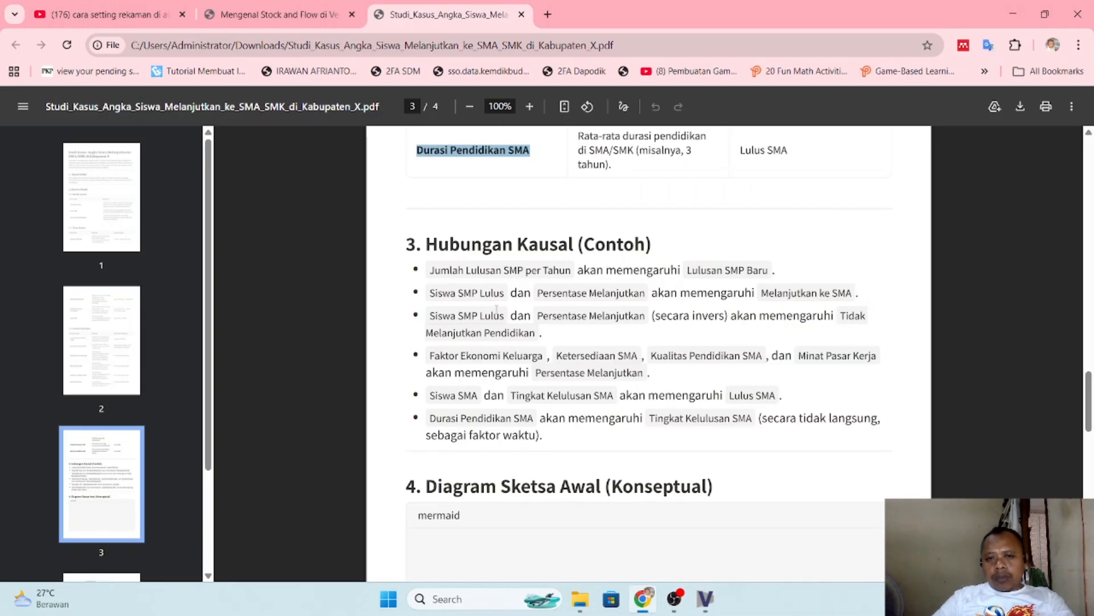
{"action": "key", "text": "alt+Tab"}
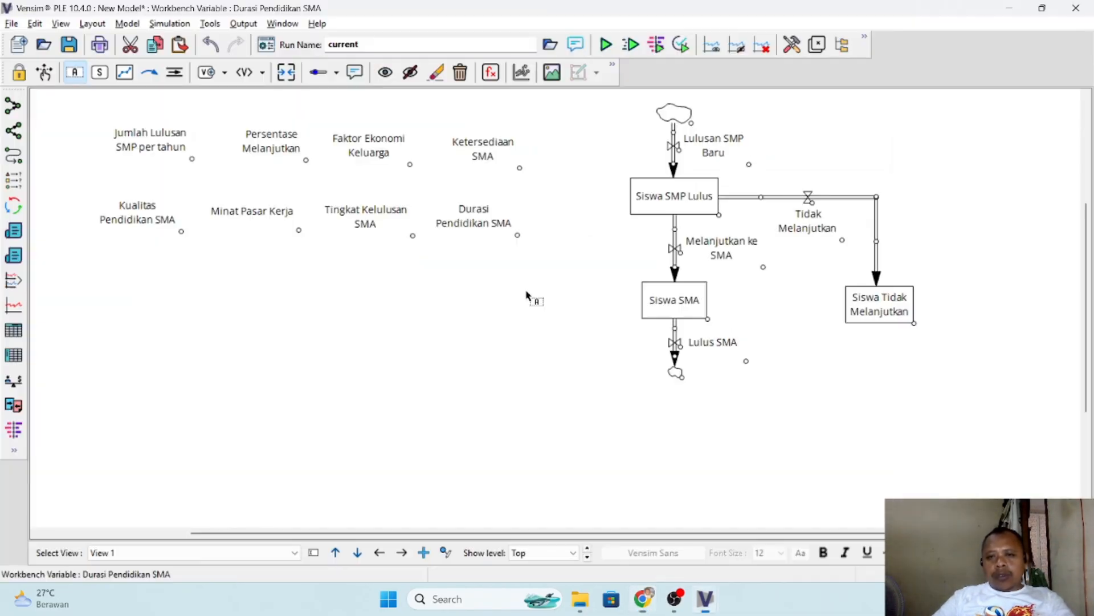
- Activate the Move tool and check the variable layout in the reference model Latihan stock and flow.mdl
{"action": "left_click", "coordinate": [45, 72]}
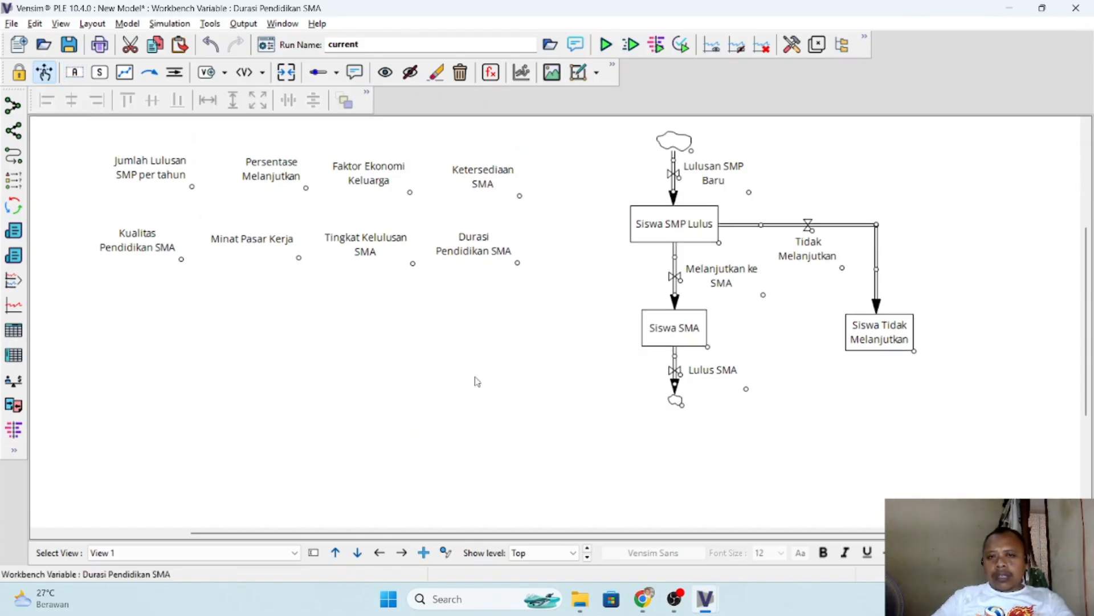
{"action": "key", "text": "alt+Tab"}
{"action": "key", "text": "alt+Tab"}
{"action": "key", "text": "alt+Tab"}
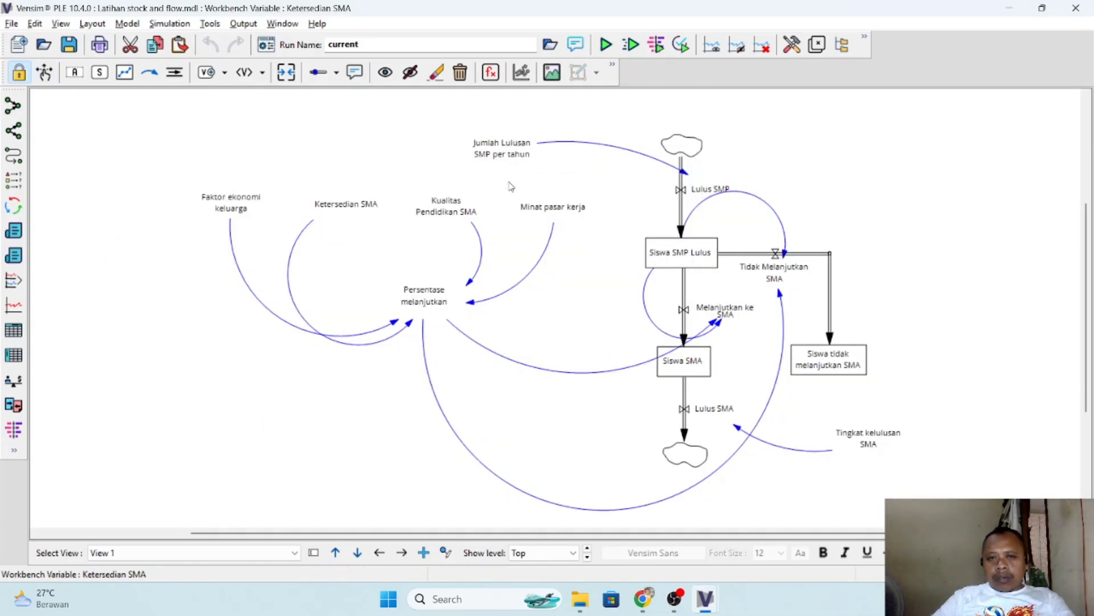
{"action": "key", "text": "alt+Tab"}
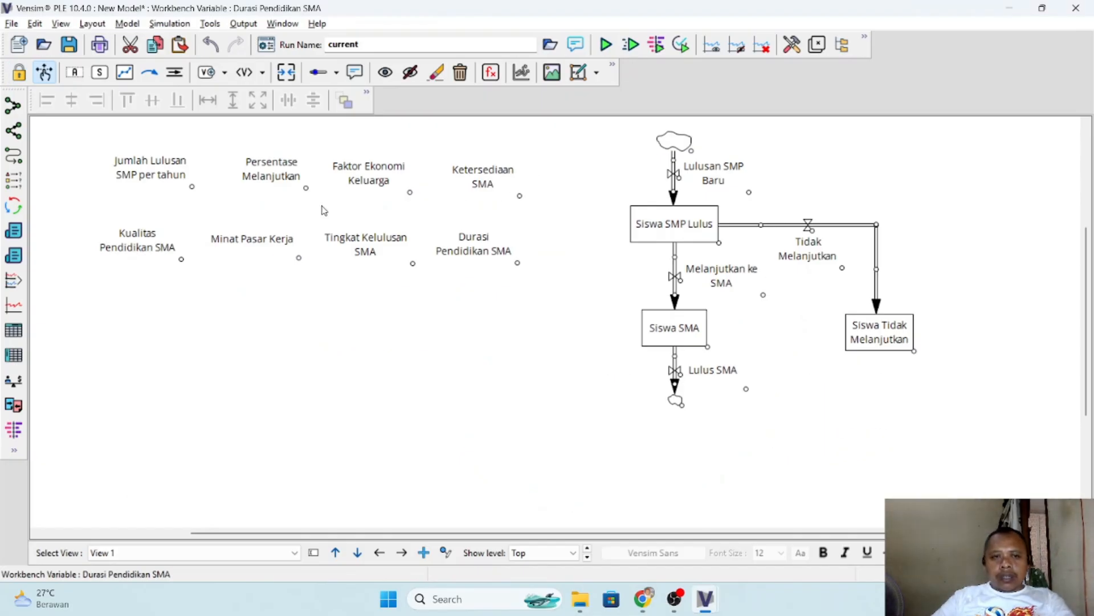
- Move Persentase Melanjutkan, Faktor Ekonomi Keluarga and Ketersediaan SMA into a row below the other auxiliary variables
{"action": "left_click_drag", "start_coordinate": [263, 172], "coordinate": [106, 330]}
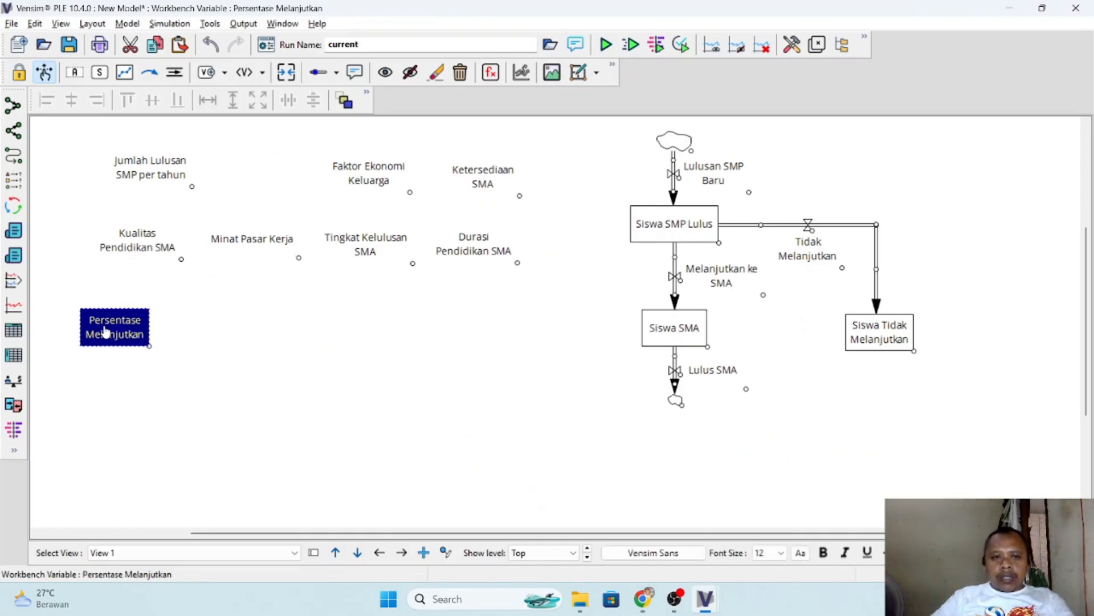
{"action": "left_click_drag", "start_coordinate": [379, 178], "coordinate": [275, 324]}
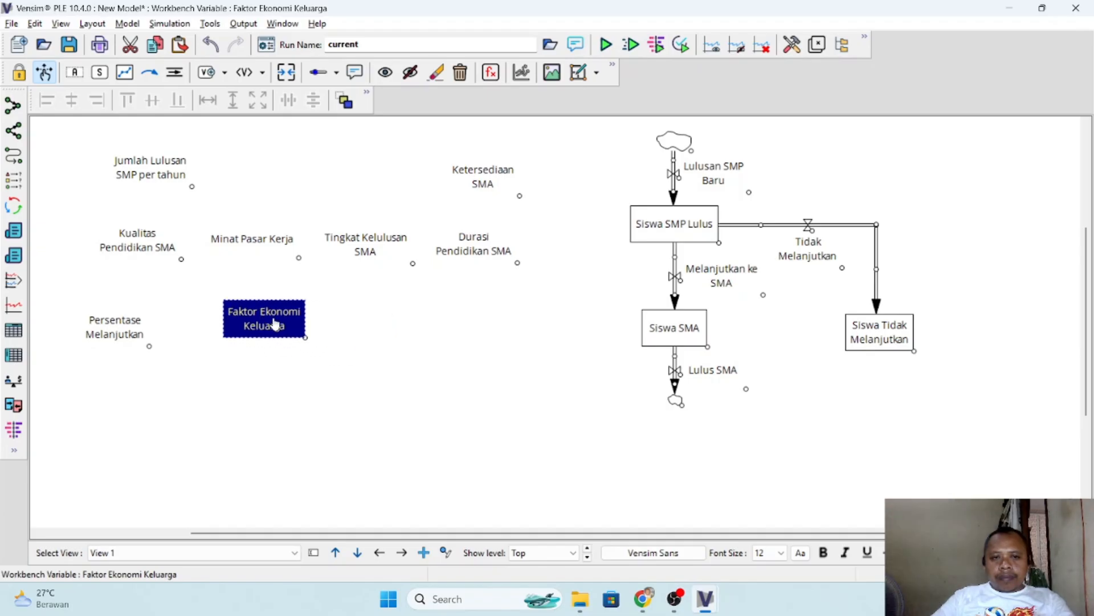
{"action": "left_click_drag", "start_coordinate": [484, 191], "coordinate": [393, 354]}
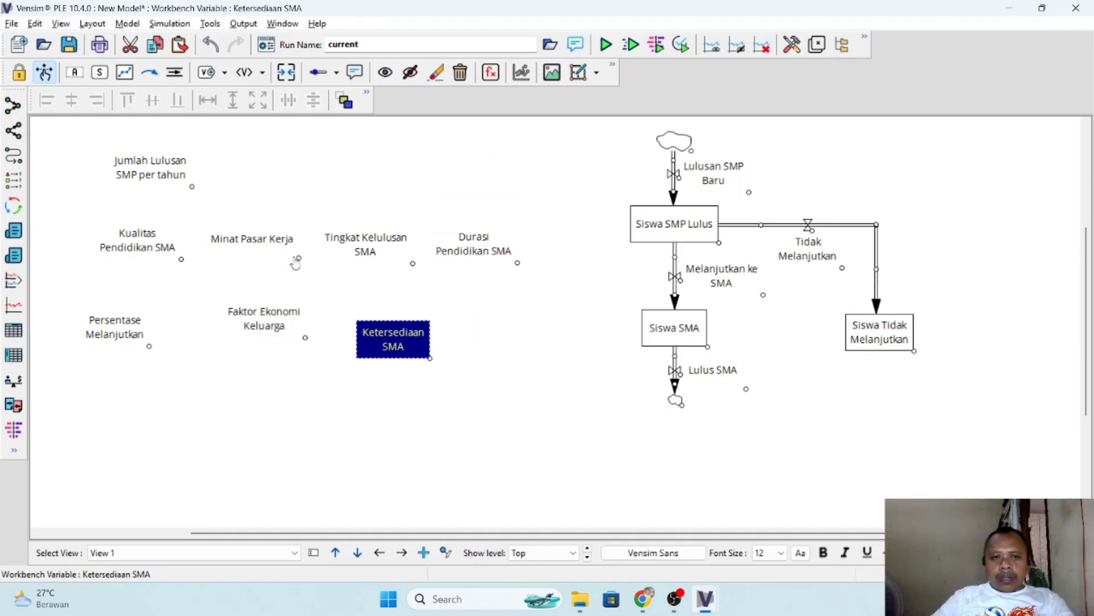
- Move Jumlah Lulusan SMP per tahun to the left of the Lulusan SMP Baru flow and Kualitas Pendidikan SMA to the lower part of the diagram
{"action": "left_click", "coordinate": [149, 167]}
{"action": "left_click", "coordinate": [247, 180]}
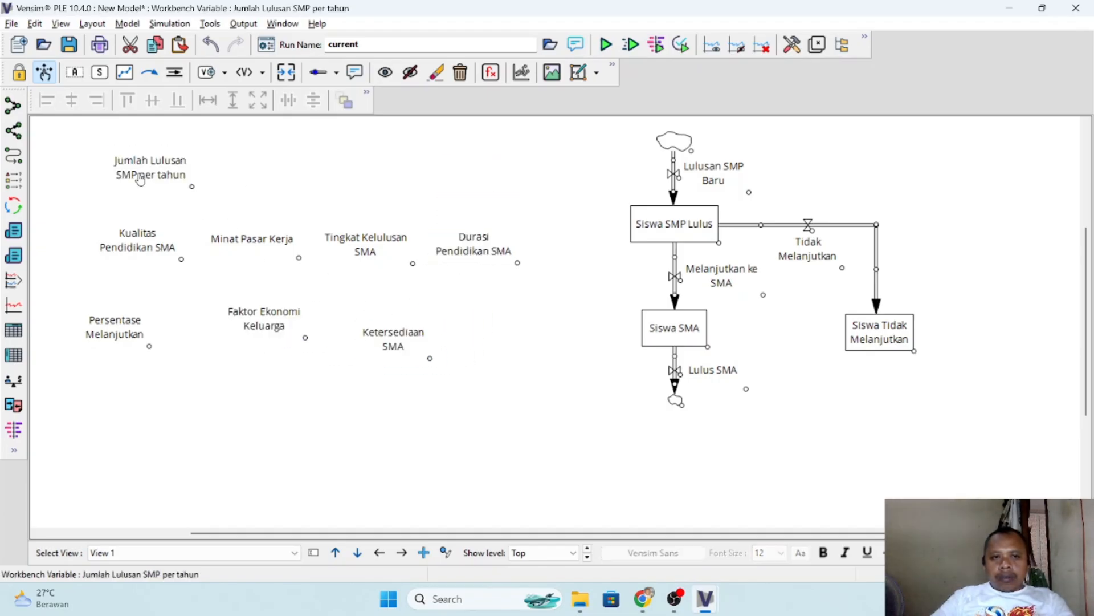
{"action": "left_click_drag", "start_coordinate": [140, 180], "coordinate": [508, 159]}
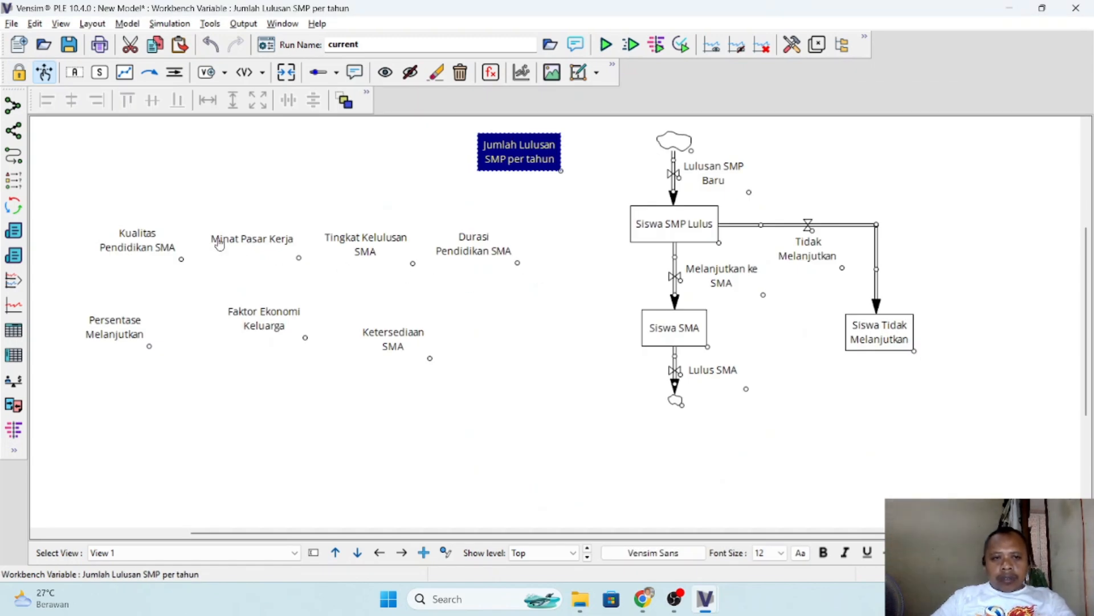
{"action": "left_click_drag", "start_coordinate": [143, 253], "coordinate": [505, 460]}
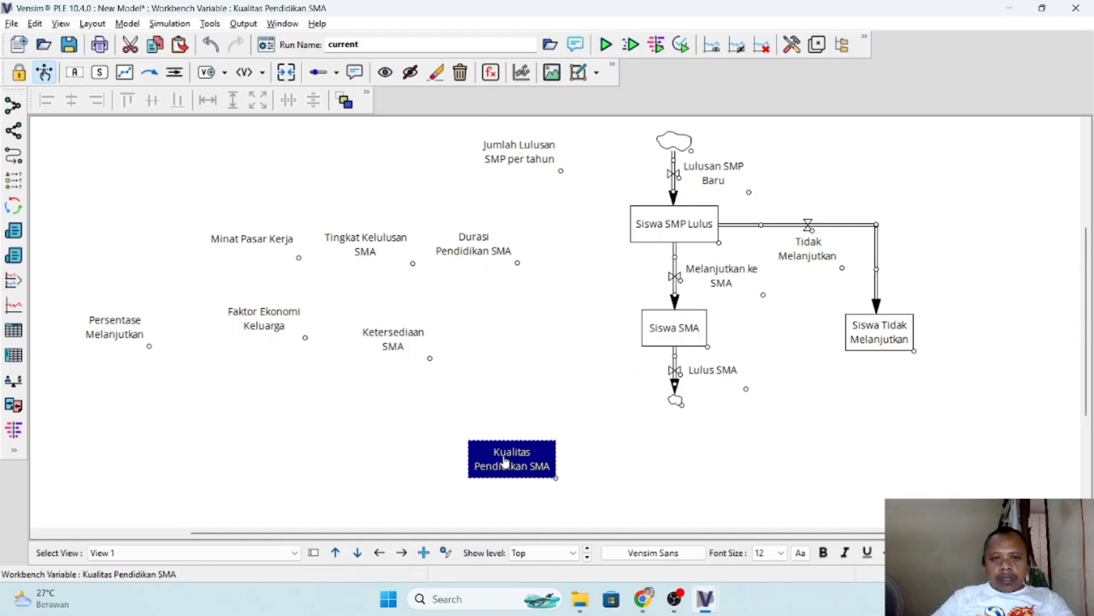
- Line up Faktor Ekonomi Keluarga, Ketersediaan SMA and Kualitas Pendidikan SMA in one upper row, shifting Minat Pasar Kerja and Tingkat Kelulusan SMA below it
{"action": "left_click_drag", "start_coordinate": [262, 320], "coordinate": [104, 215]}
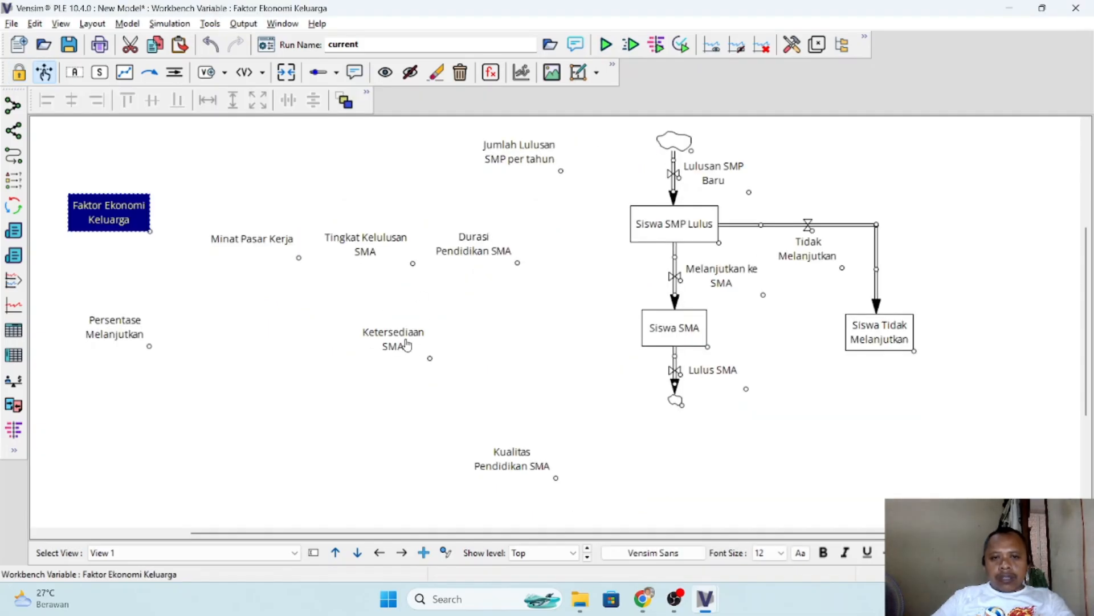
{"action": "left_click", "coordinate": [405, 344]}
{"action": "left_click_drag", "start_coordinate": [279, 251], "coordinate": [286, 392]}
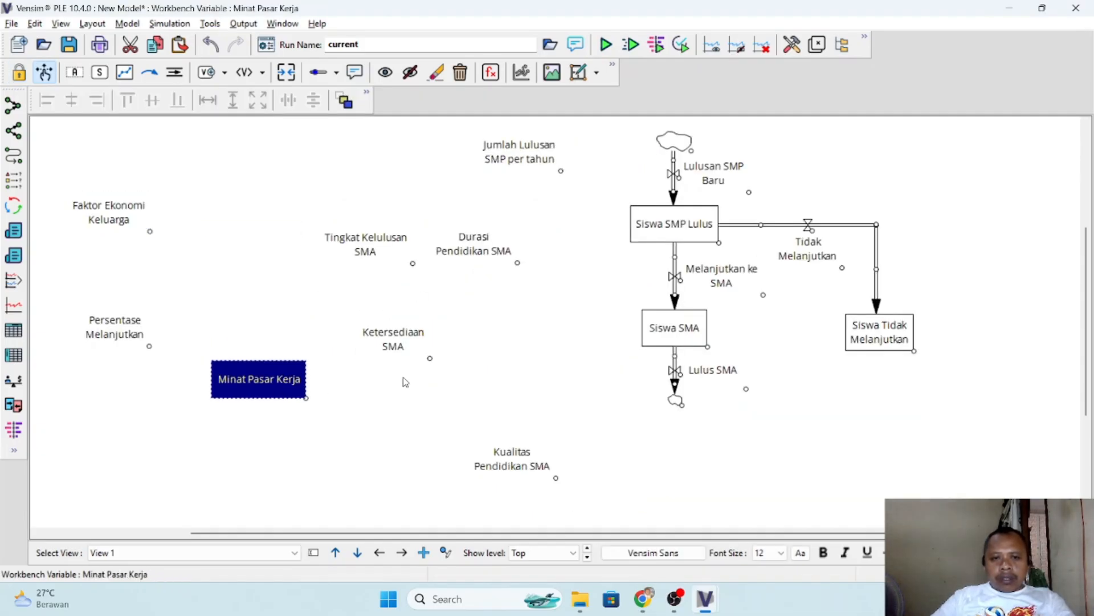
{"action": "left_click_drag", "start_coordinate": [399, 351], "coordinate": [233, 224]}
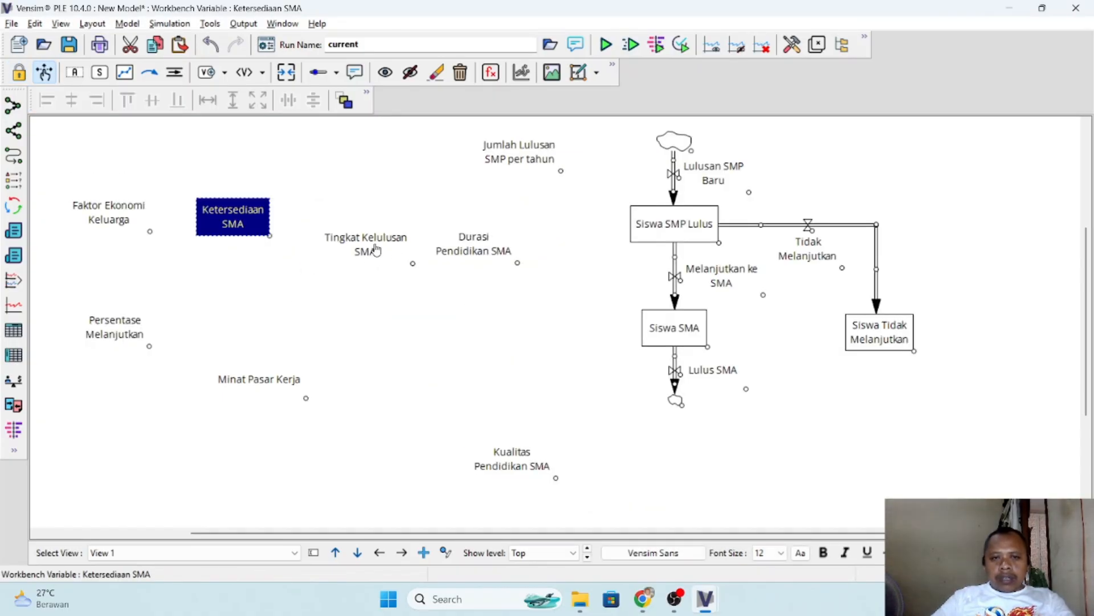
{"action": "left_click_drag", "start_coordinate": [376, 251], "coordinate": [406, 389]}
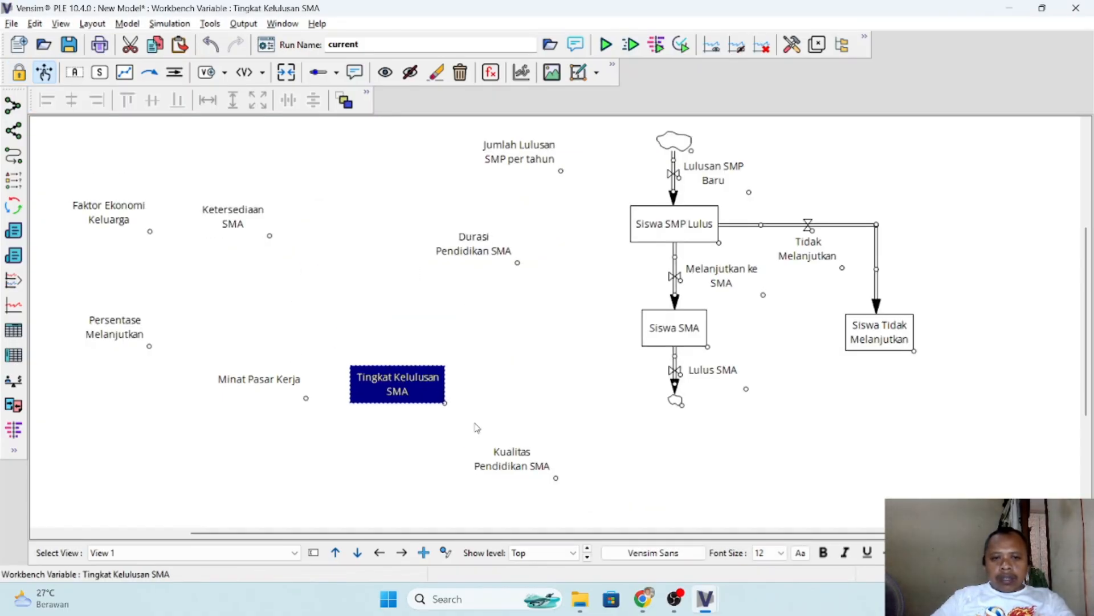
{"action": "left_click_drag", "start_coordinate": [519, 461], "coordinate": [385, 229]}
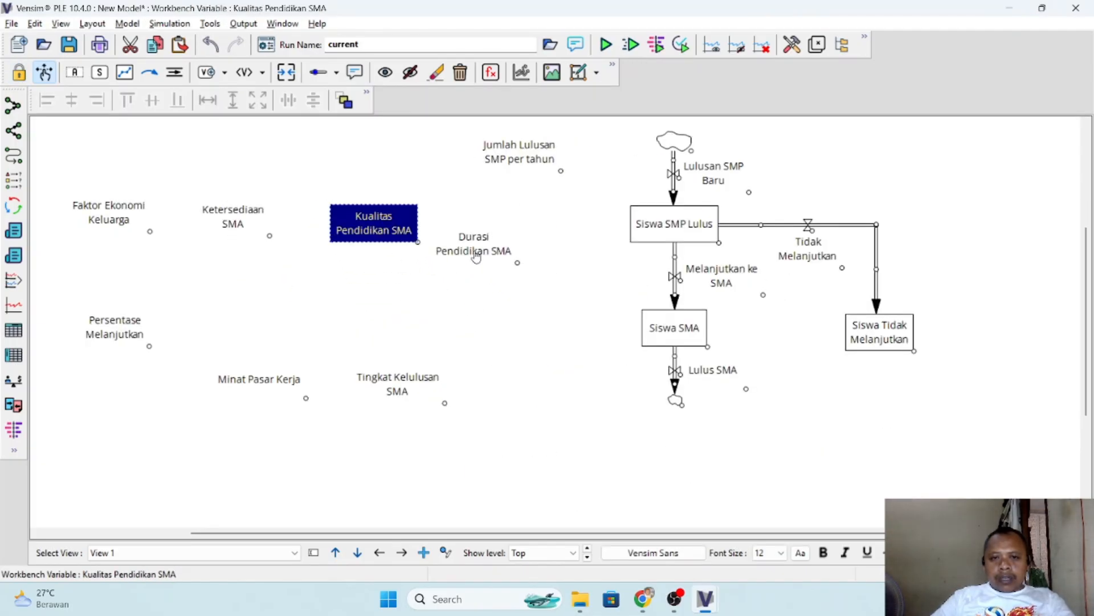
- Place Minat Pasar Kerja right of Kualitas Pendidikan SMA, Persentase Melanjutkan below that row and Tingkat Kelulusan SMA below Siswa Tidak Melanjutkan, shifting Durasi Pendidikan SMA down
{"action": "left_click_drag", "start_coordinate": [480, 251], "coordinate": [515, 422]}
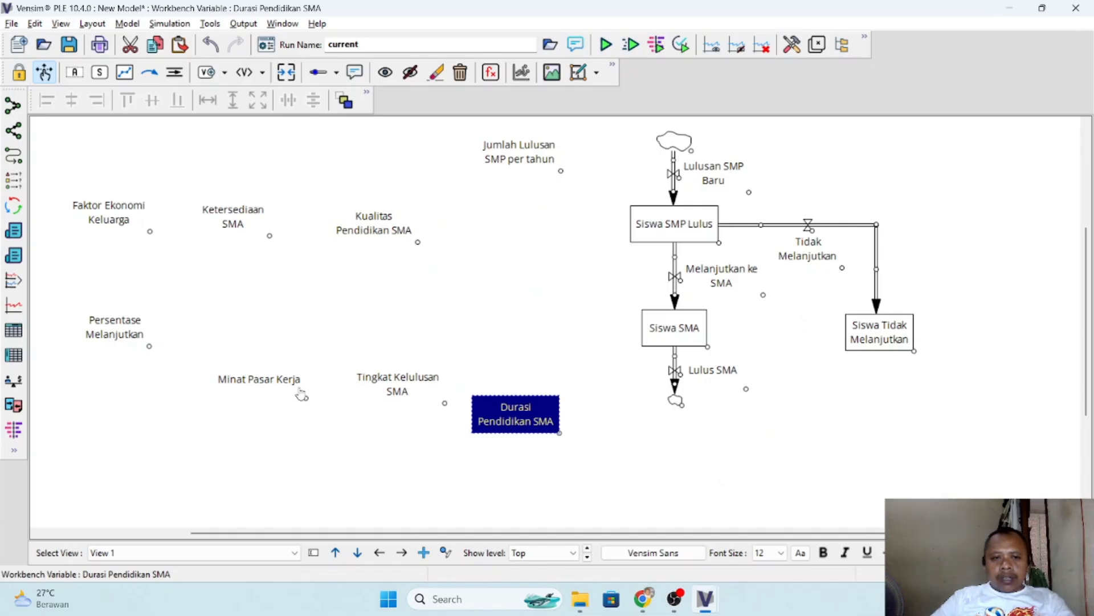
{"action": "left_click_drag", "start_coordinate": [301, 395], "coordinate": [511, 232]}
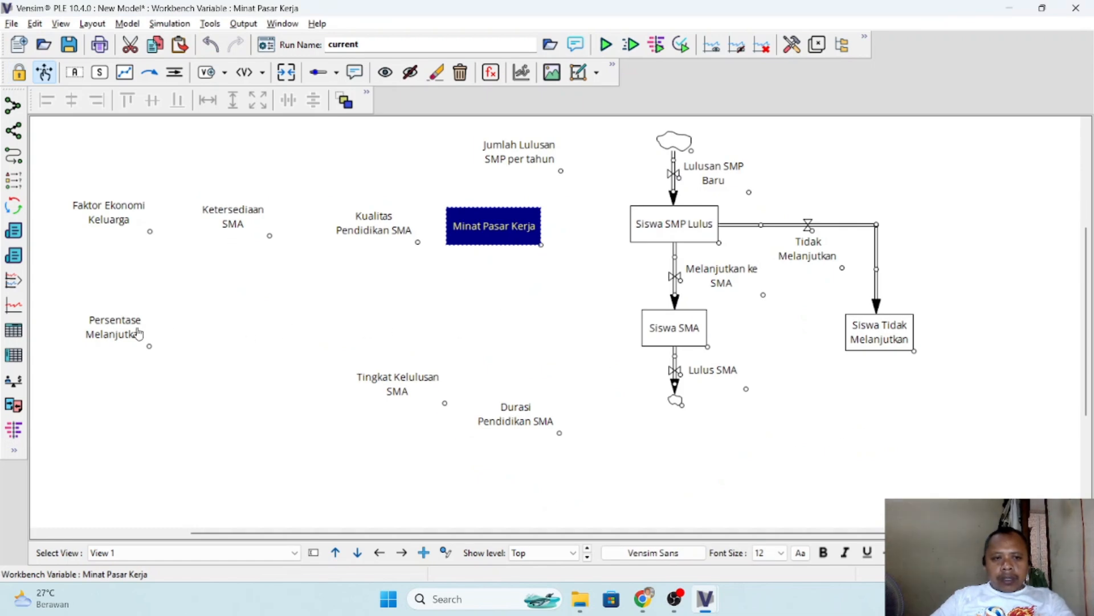
{"action": "left_click_drag", "start_coordinate": [119, 334], "coordinate": [335, 308]}
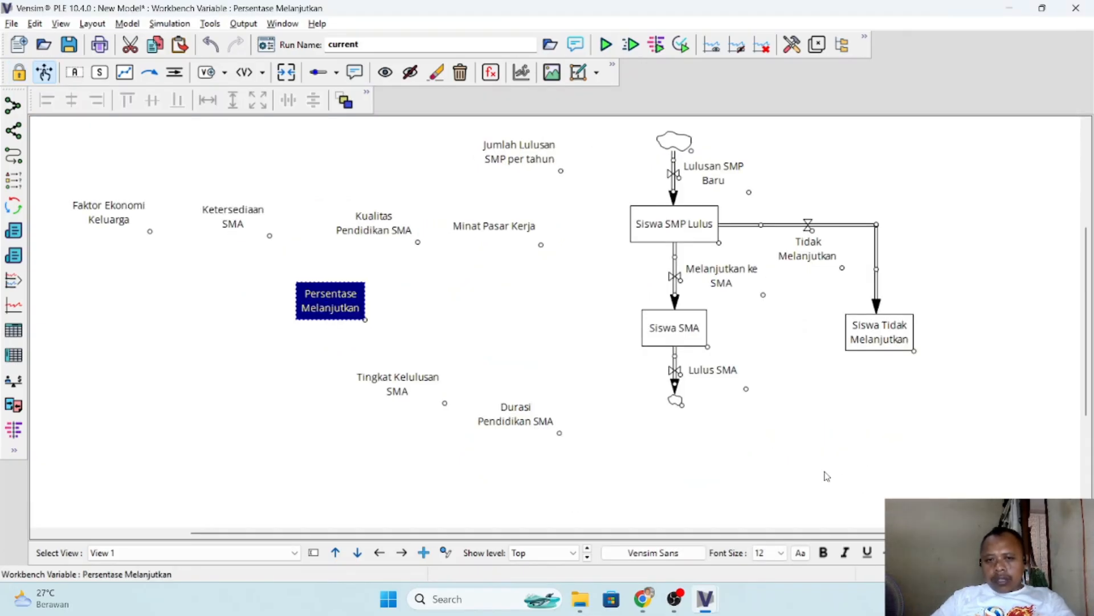
{"action": "left_click_drag", "start_coordinate": [387, 390], "coordinate": [846, 436]}
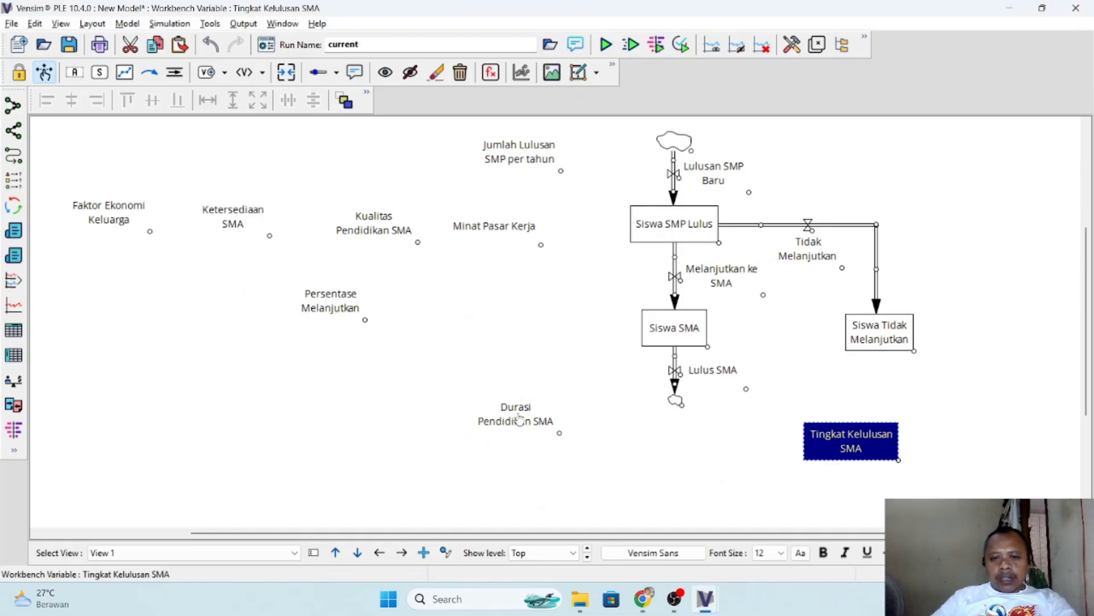
- Delete the Durasi Pendidikan SMA variable and switch to the reference model Latihan stock and flow.mdl
{"action": "left_click", "coordinate": [517, 417]}
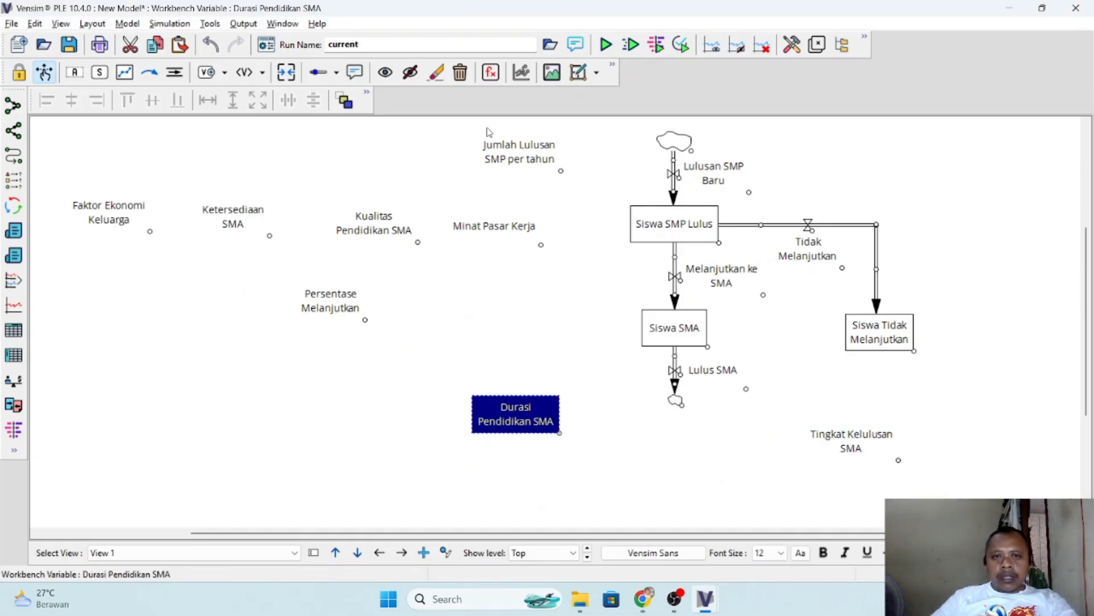
{"action": "left_click", "coordinate": [460, 72]}
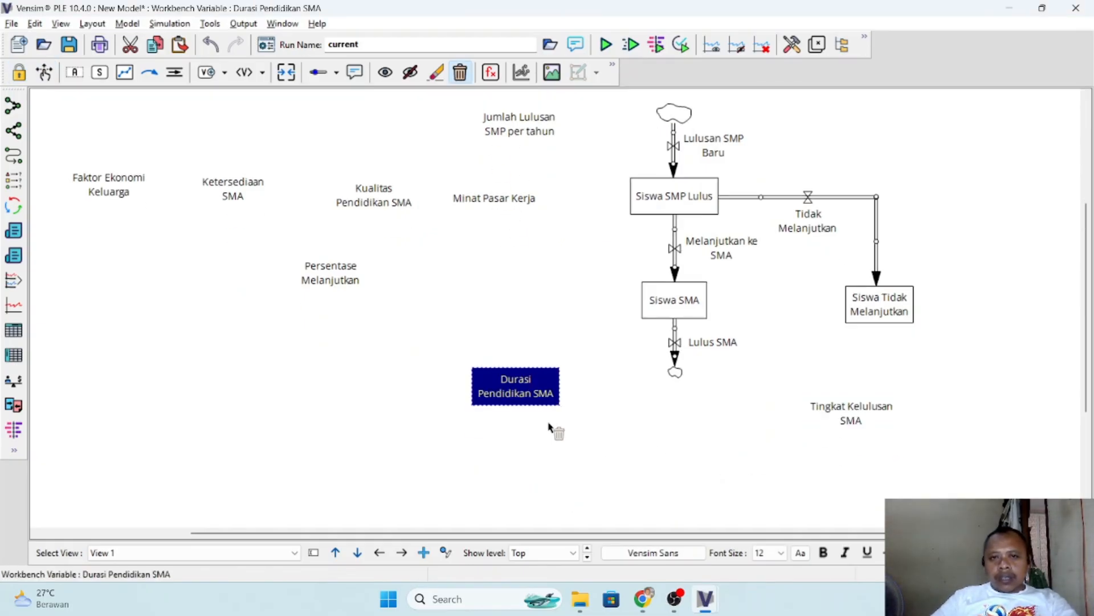
{"action": "left_click", "coordinate": [528, 402]}
{"action": "scroll", "coordinate": [567, 450], "scroll_direction": "up", "scroll_amount": 1}
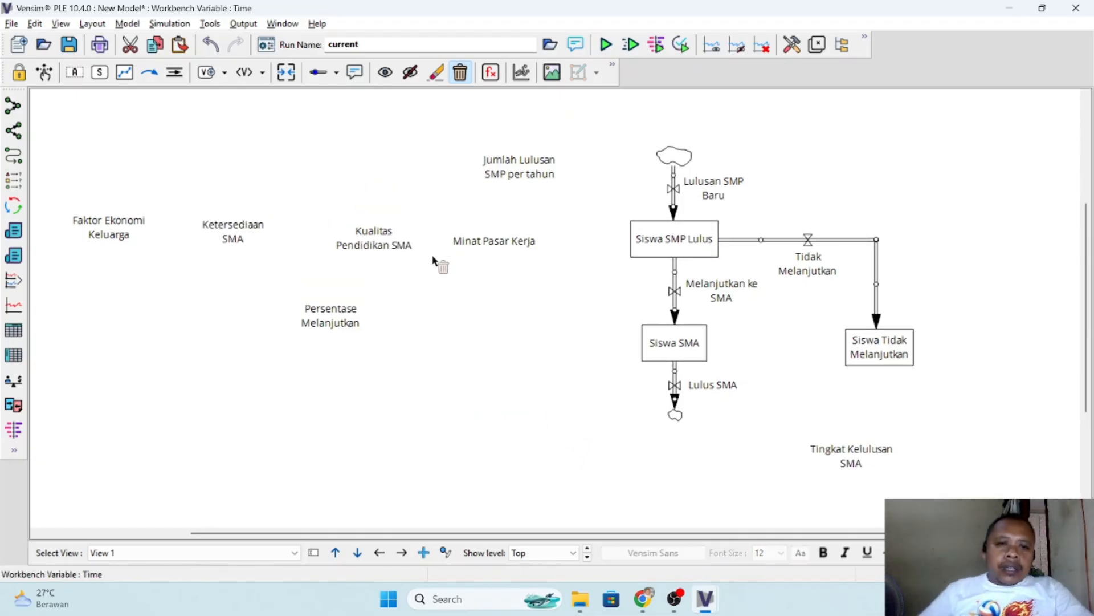
{"action": "key", "text": "alt+Tab"}
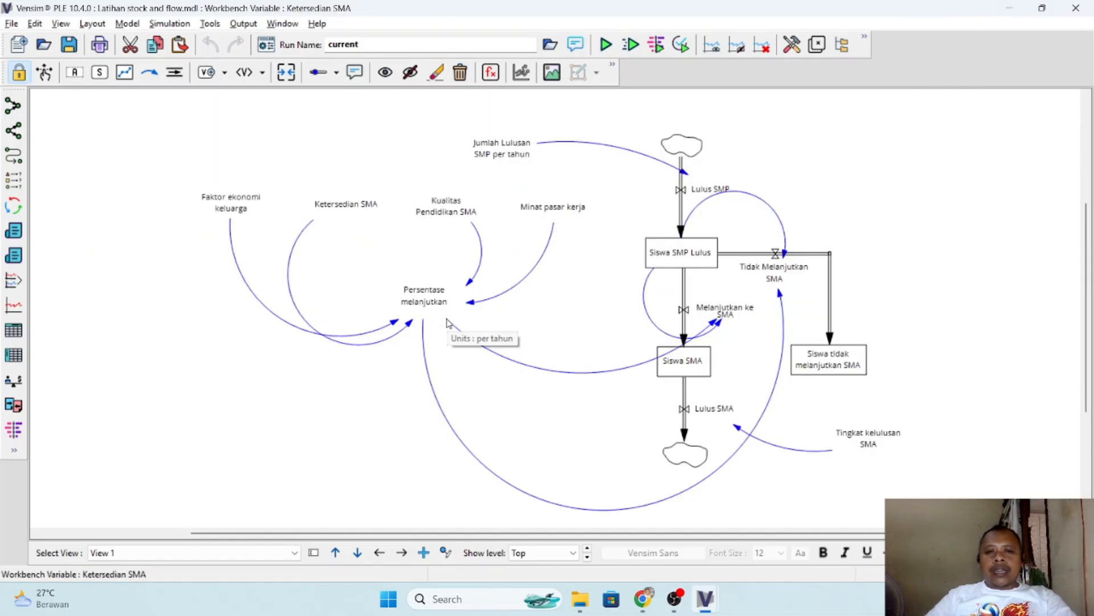
- Compare the Hubungan Kausal list in the case-study PDF with the reference model's arrows, and return to New Model in Vensim
{"action": "key", "text": "alt+Tab"}
{"action": "key", "text": "alt+Tab"}
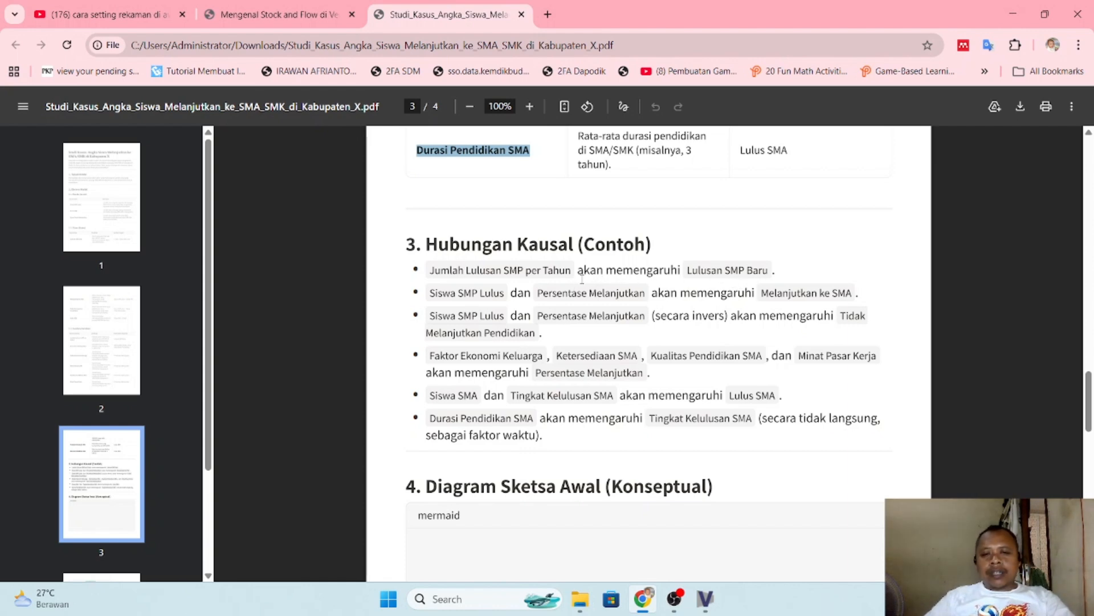
{"action": "key", "text": "alt+Tab"}
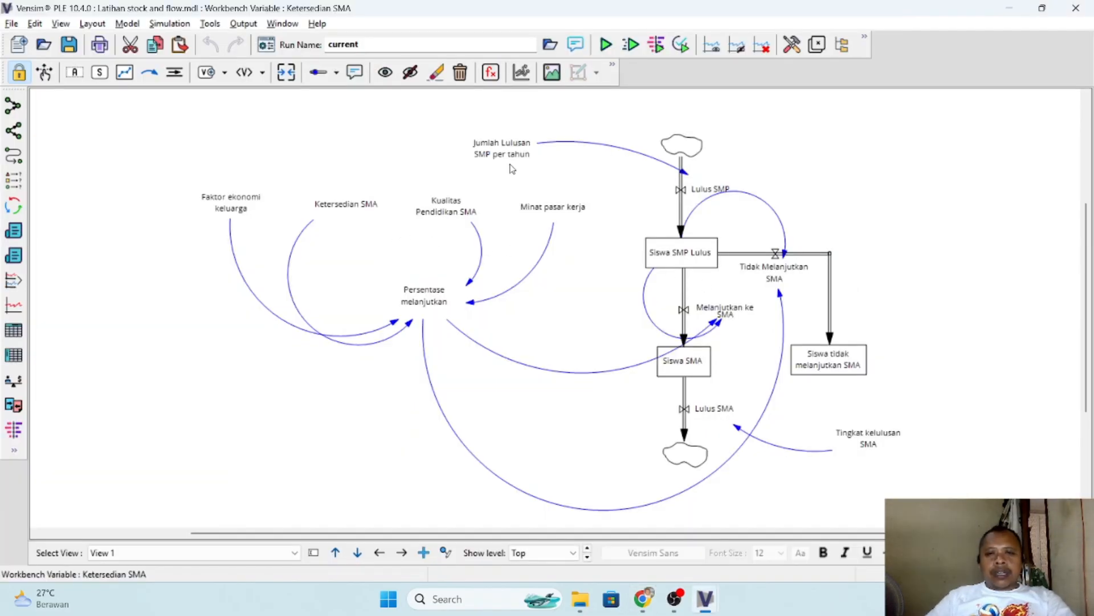
{"action": "key", "text": "alt+Tab"}
{"action": "key", "text": "alt+Tab"}
{"action": "key", "text": "alt+Tab"}
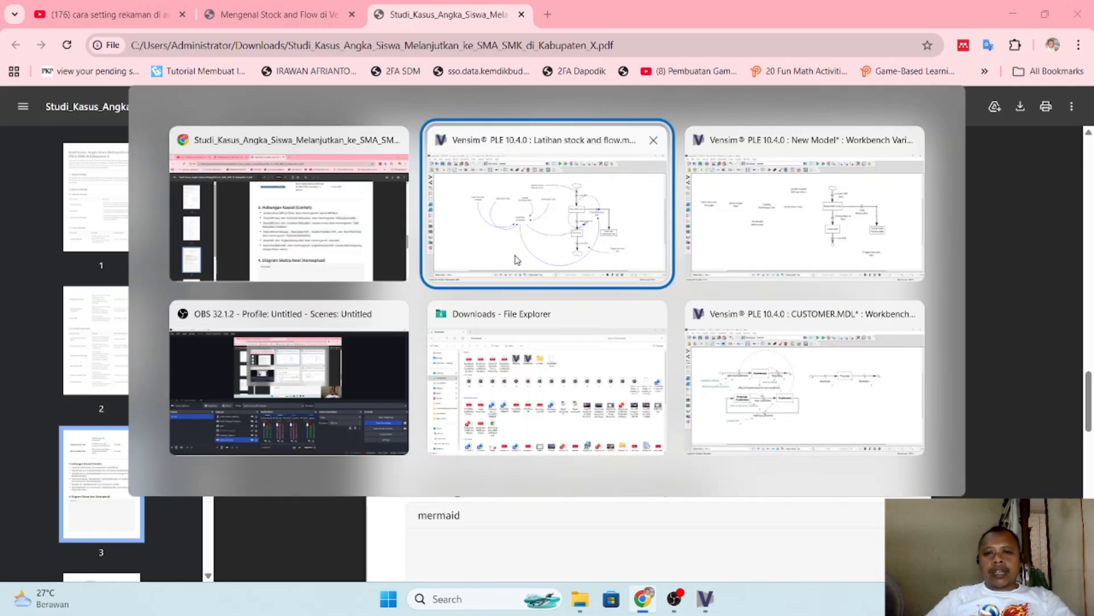
{"action": "key", "text": "alt+Tab"}
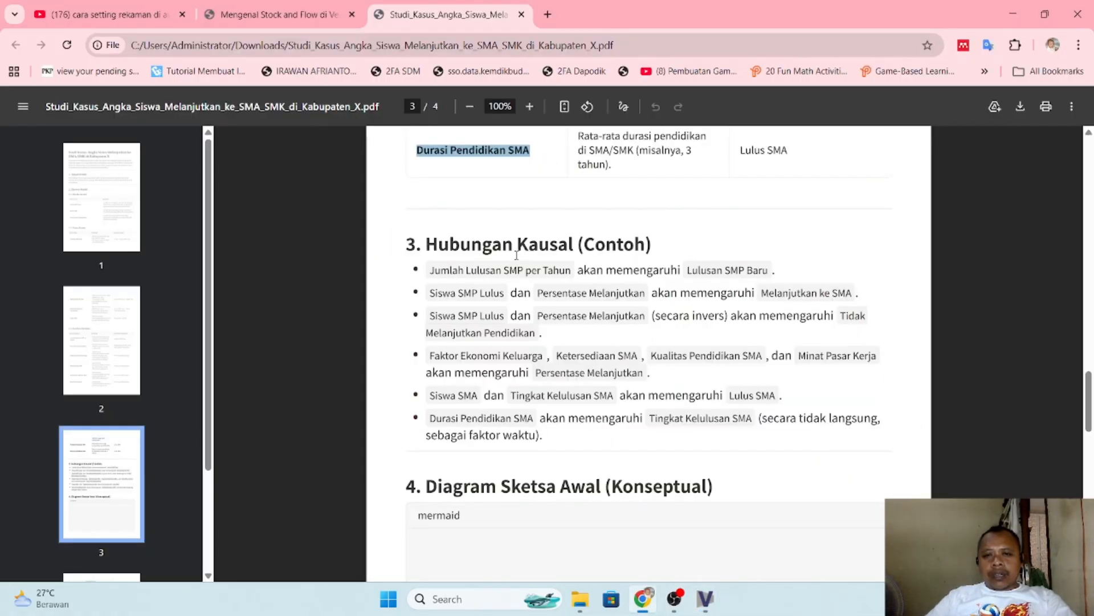
{"action": "key", "text": "alt+Tab"}
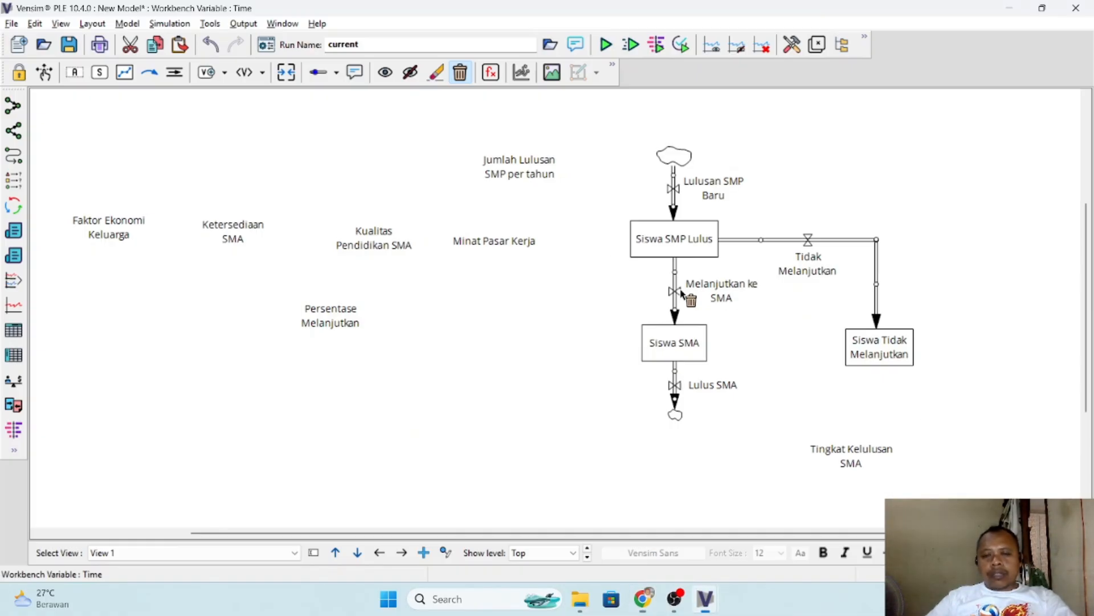
- Draw a curved causal arrow from Jumlah Lulusan SMP per tahun over the source cloud to the Lulusan SMP Baru flow
{"action": "left_click", "coordinate": [149, 72]}
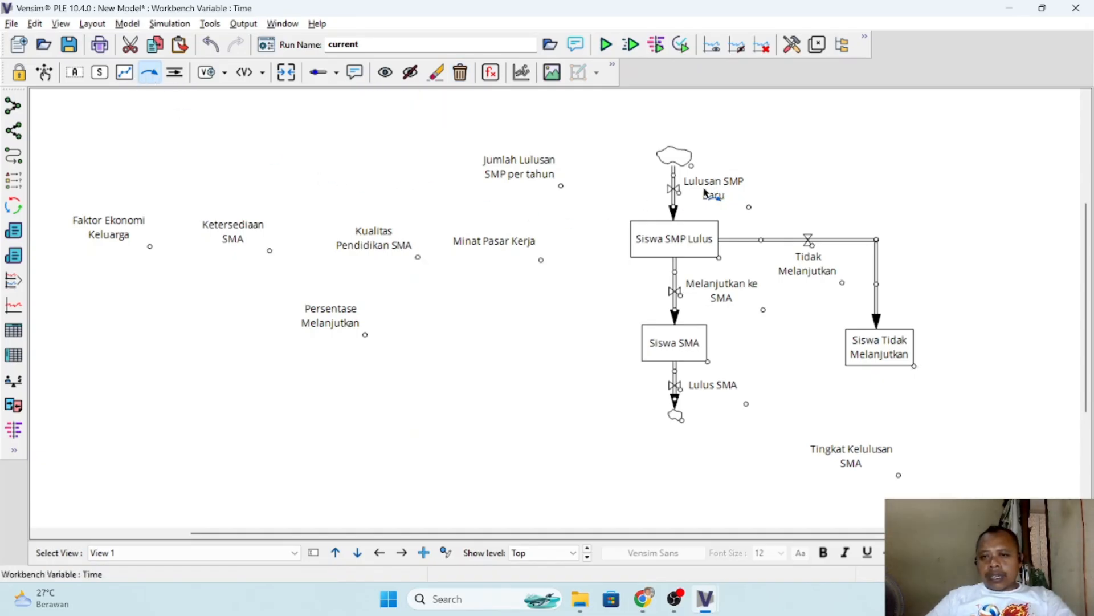
{"action": "left_click", "coordinate": [515, 167]}
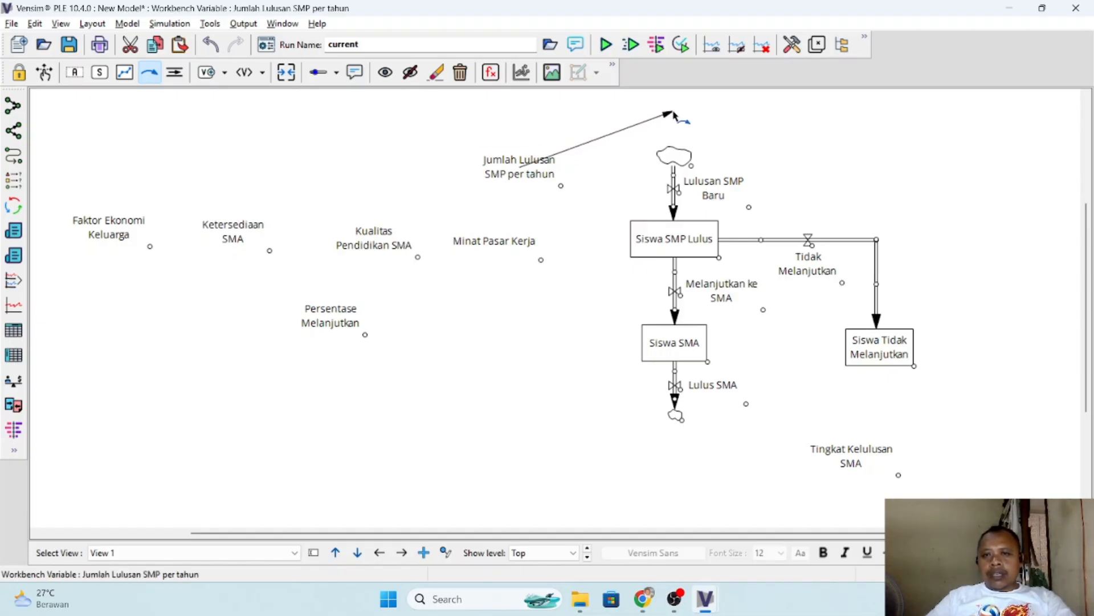
{"action": "left_click", "coordinate": [669, 105]}
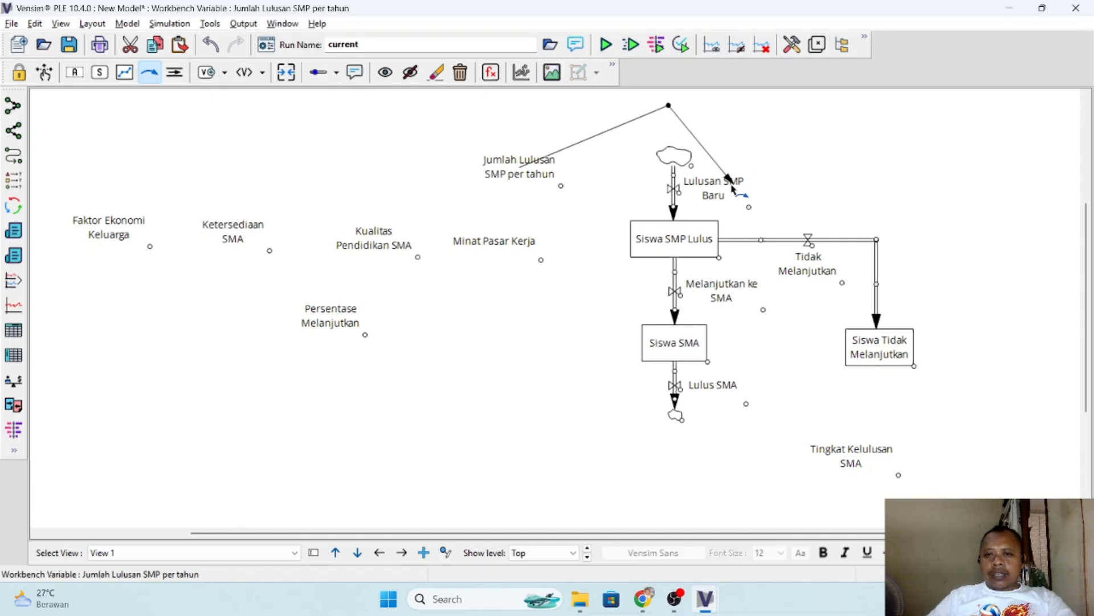
{"action": "left_click", "coordinate": [714, 186]}
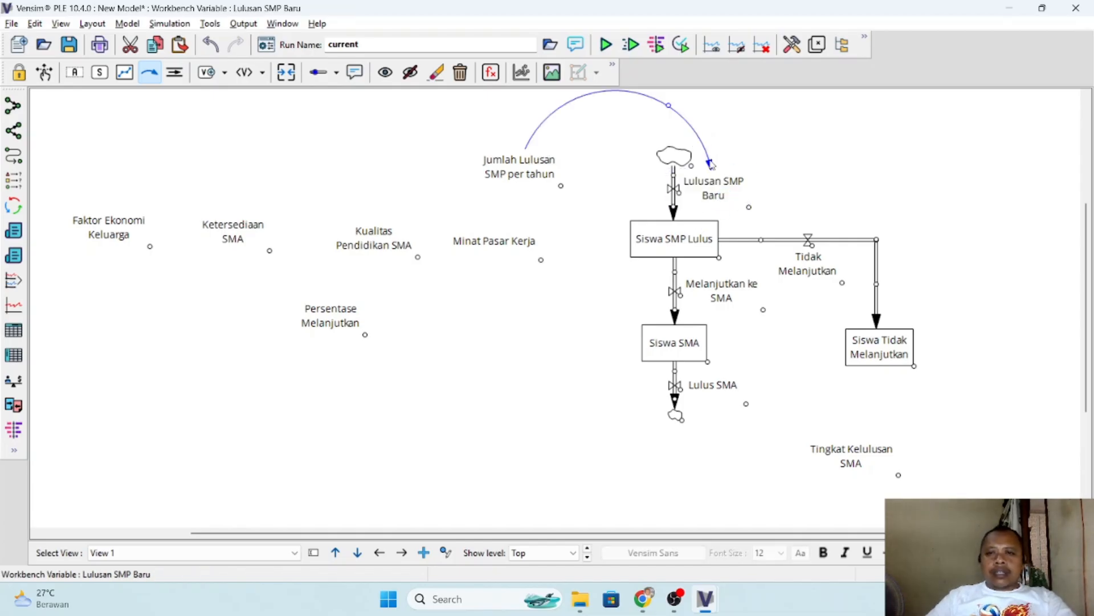
{"action": "left_click_drag", "start_coordinate": [711, 165], "coordinate": [716, 191]}
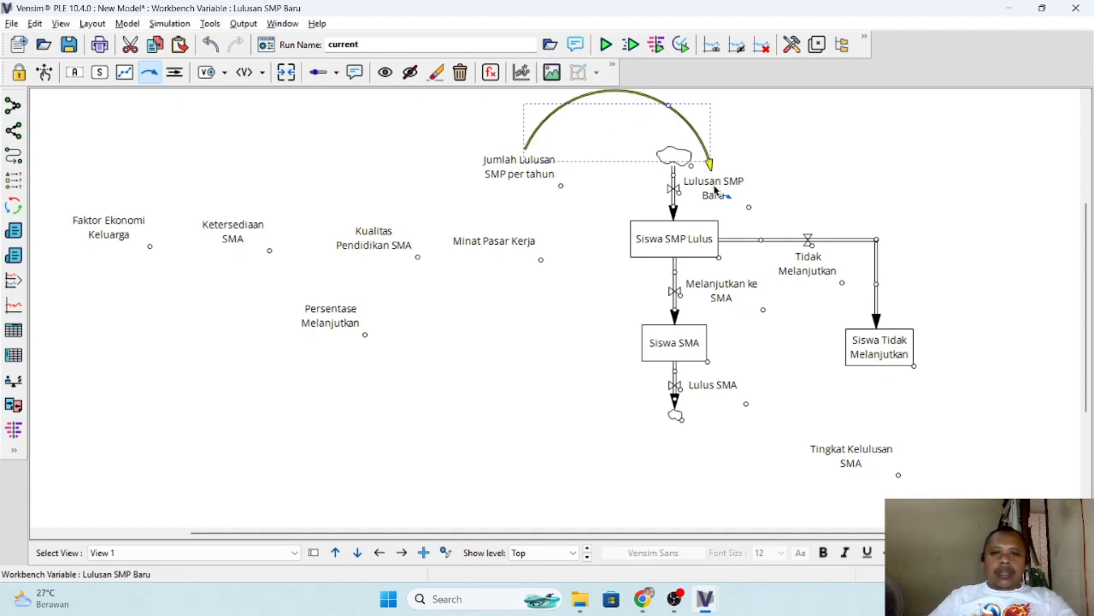
- Check the next causal relation in the PDF and link Siswa SMP Lulus to Melanjutkan ke SMA with a direct arrow
{"action": "key", "text": "alt+Tab"}
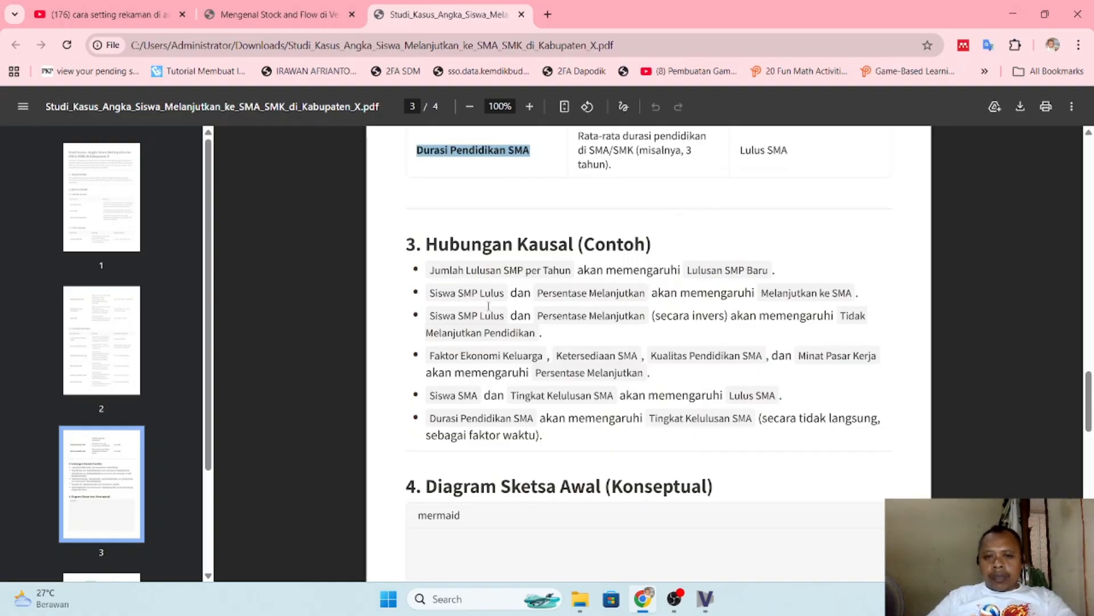
{"action": "key", "text": "alt+Tab"}
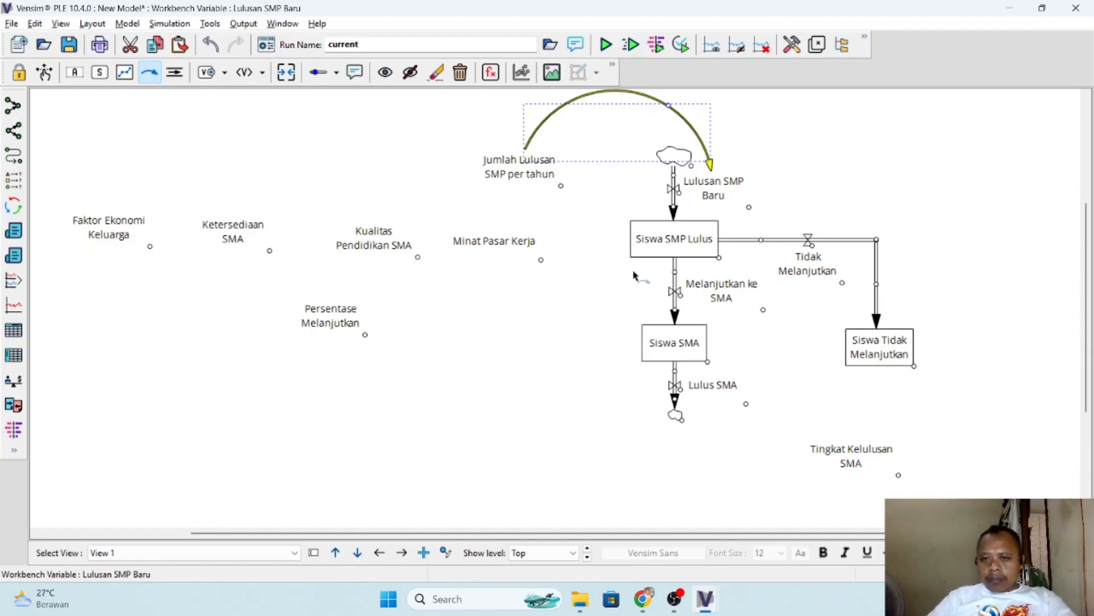
{"action": "key", "text": "alt+Tab"}
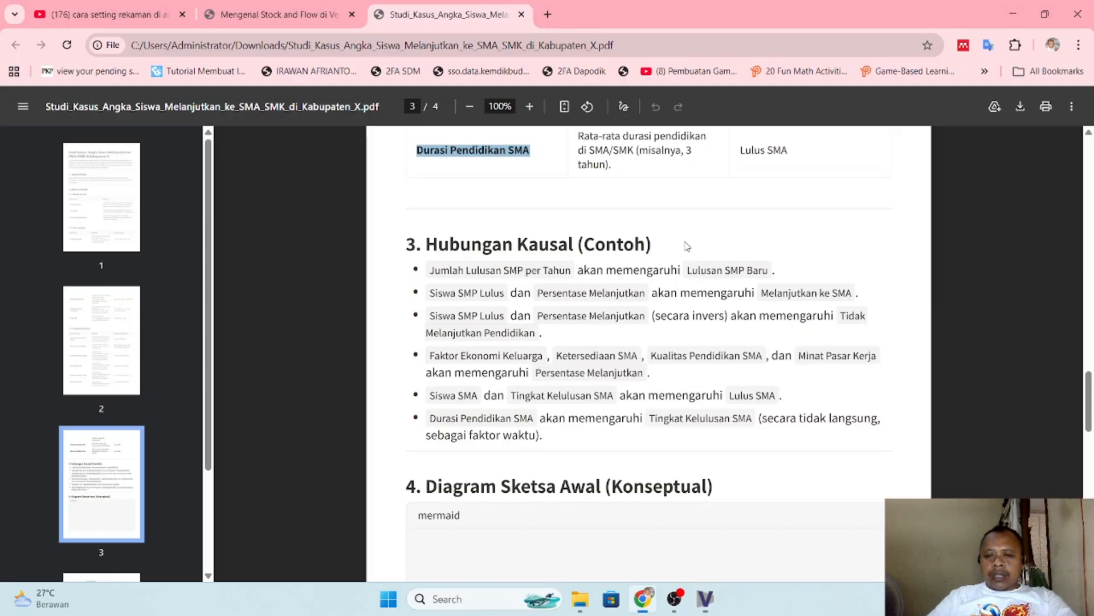
{"action": "key", "text": "alt+Tab"}
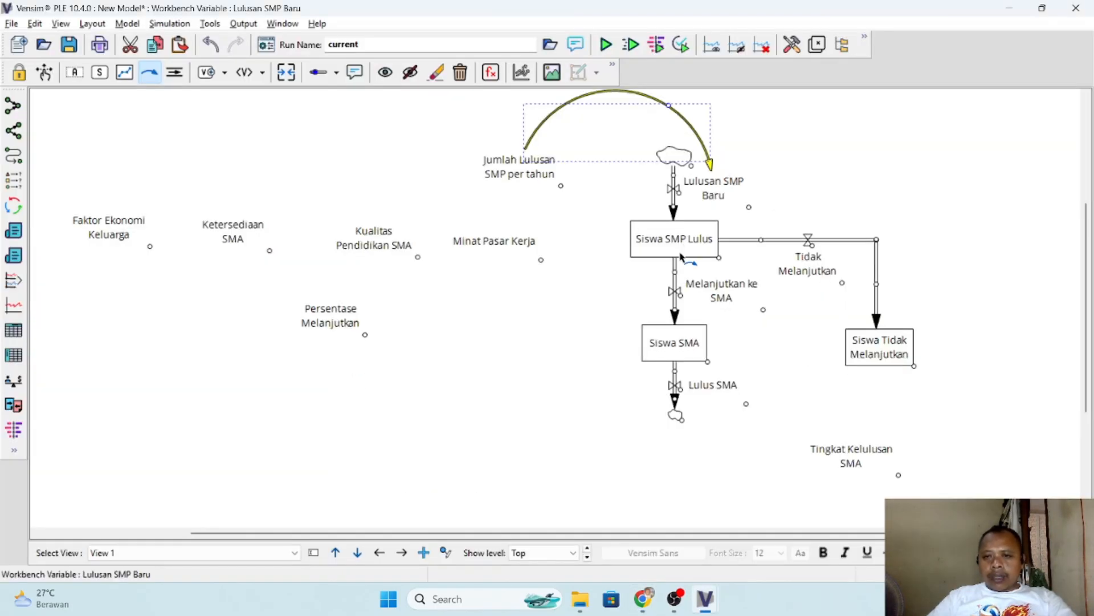
{"action": "left_click", "coordinate": [684, 242]}
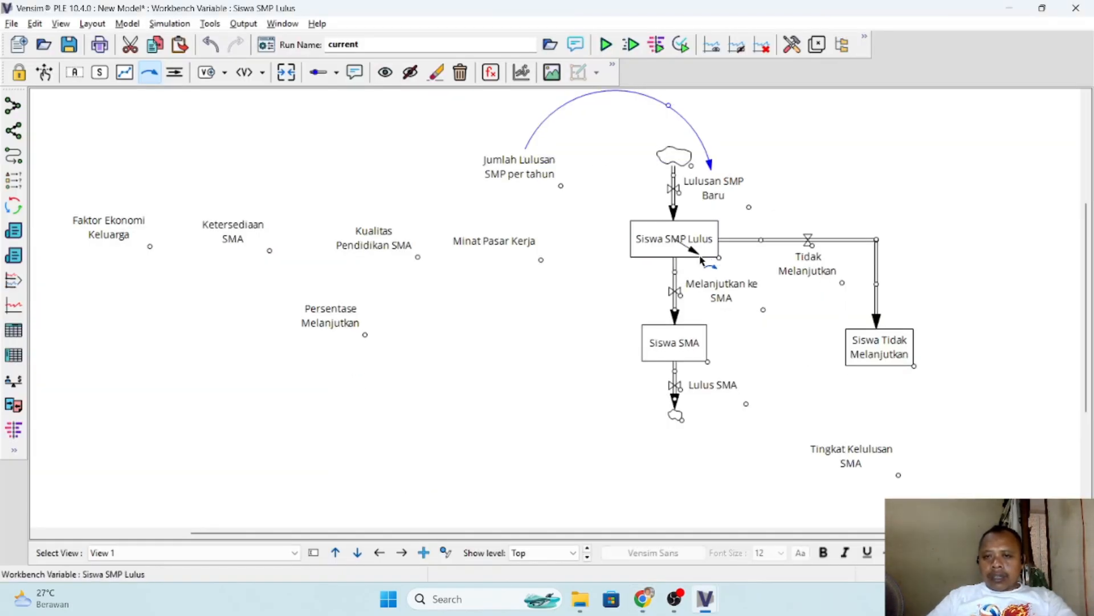
{"action": "left_click", "coordinate": [722, 296]}
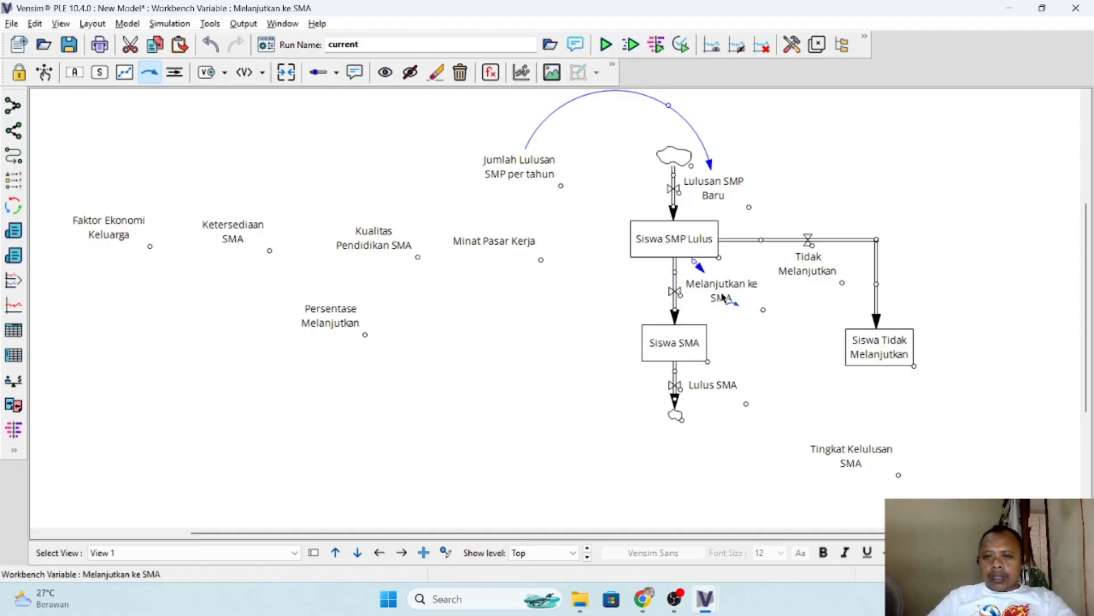
- Following the PDF relations, draw an arrow from Persentase Melanjutkan to Melanjutkan ke SMA, curving beneath the stock-and-flow chain
{"action": "key", "text": "alt+Tab"}
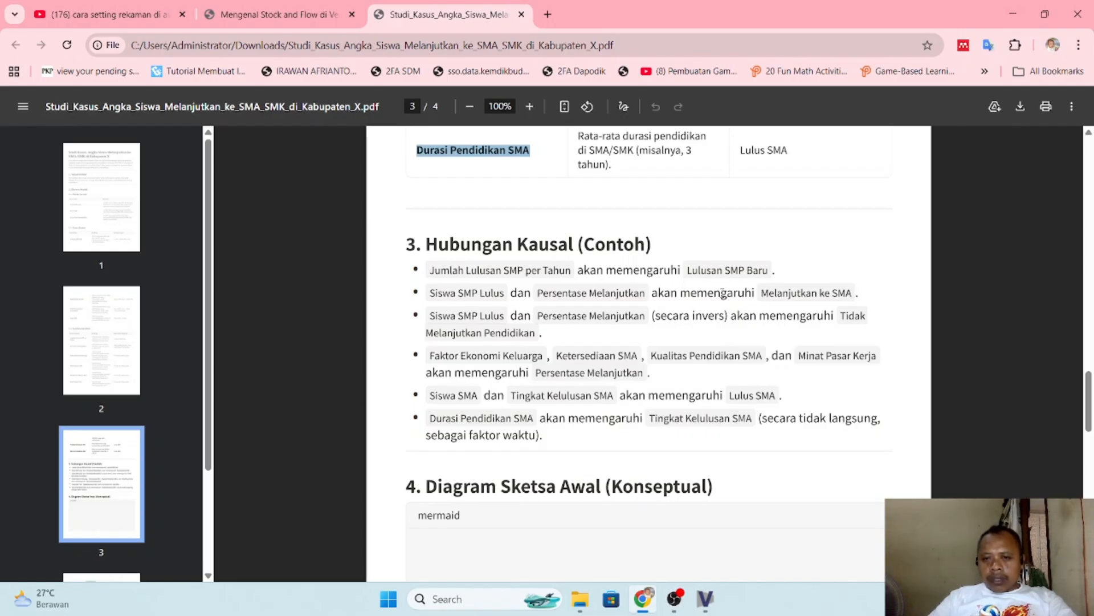
{"action": "key", "text": "alt+Tab"}
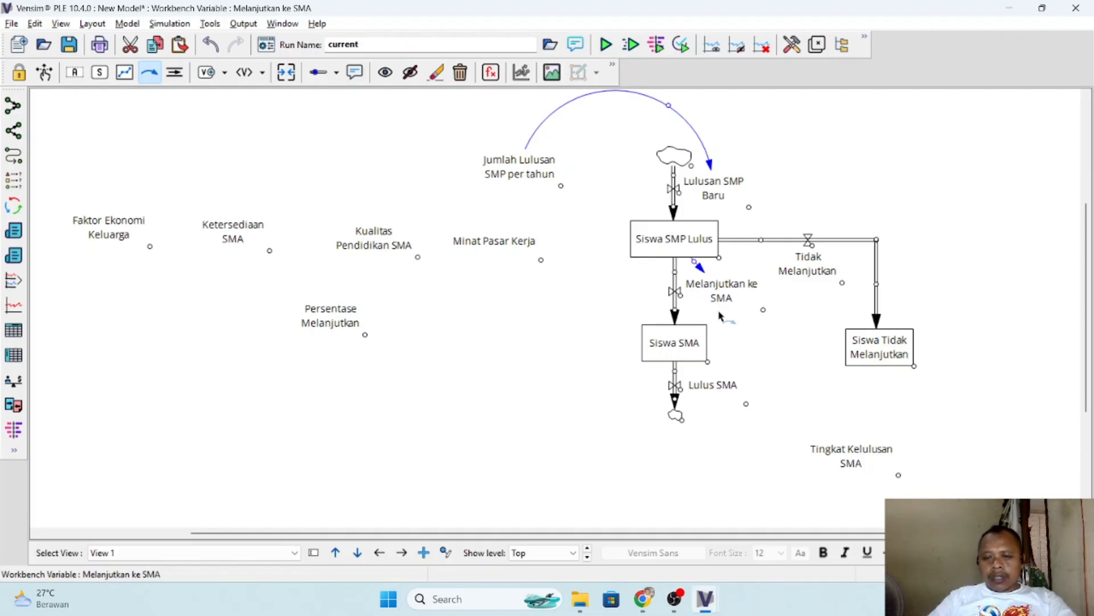
{"action": "key", "text": "alt+Tab"}
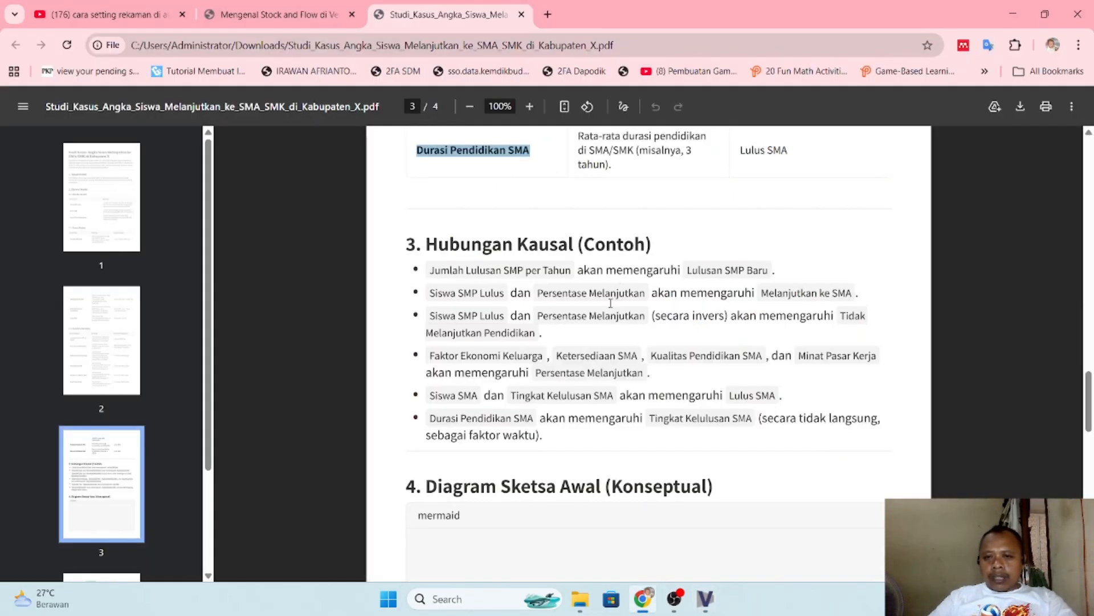
{"action": "key", "text": "alt+Tab"}
{"action": "left_click", "coordinate": [330, 322]}
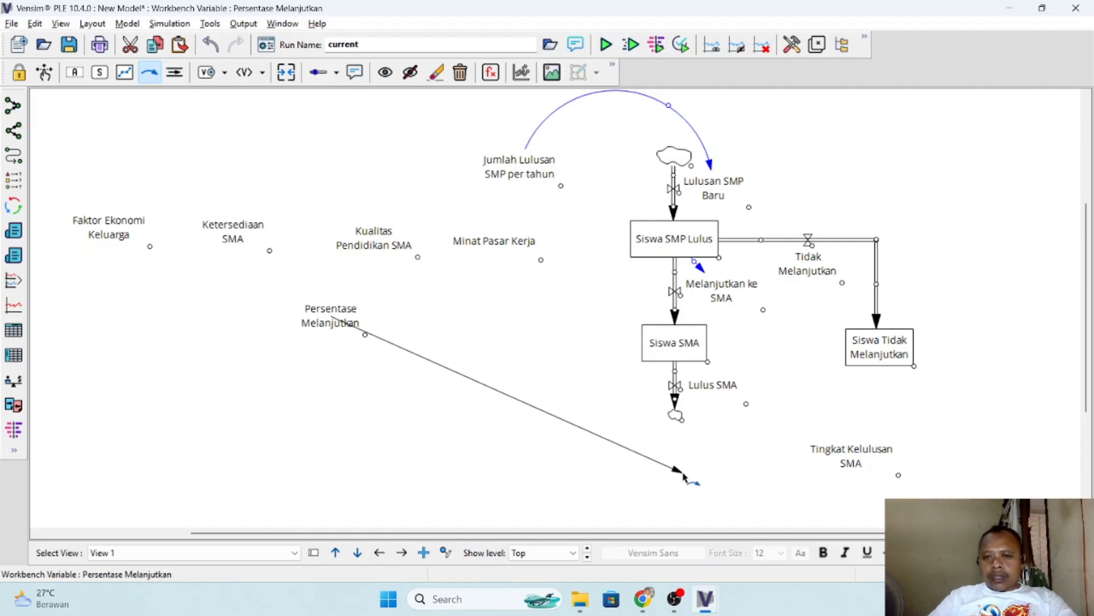
{"action": "left_click", "coordinate": [684, 474]}
{"action": "left_click", "coordinate": [728, 294]}
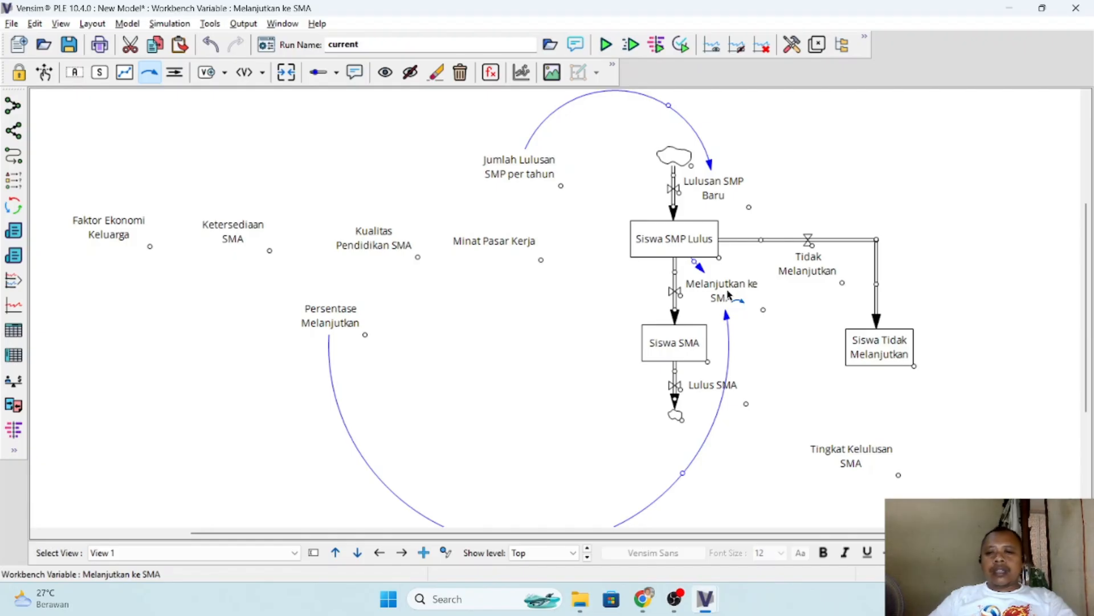
- Try linking Siswa SMP Lulus to the Siswa Tidak Melanjutkan stock with a curved arrow, check the PDF and undo the arrow
{"action": "key", "text": "alt+Tab"}
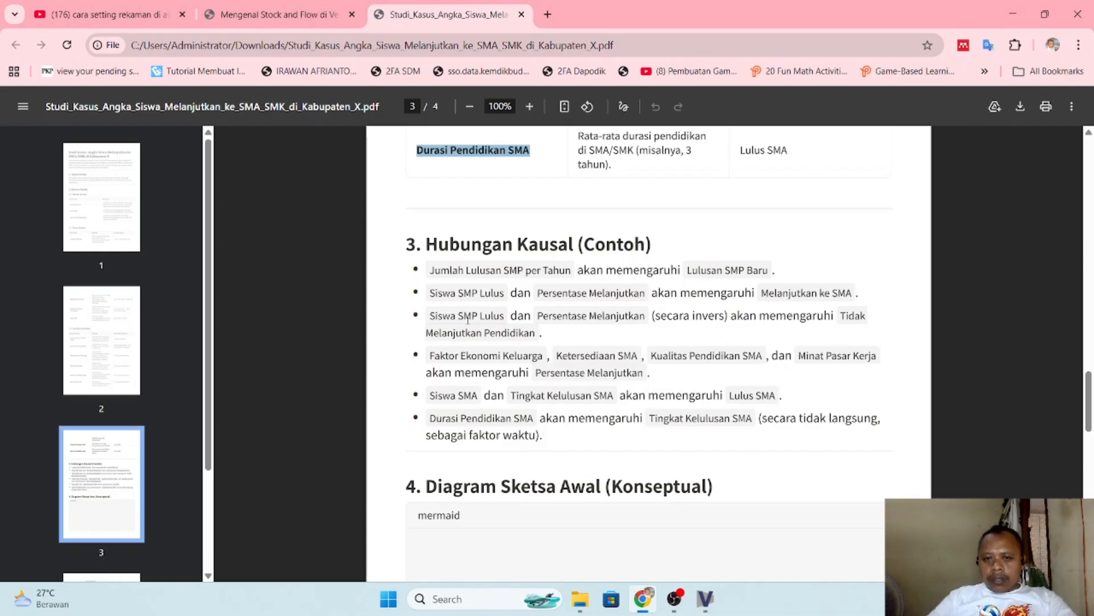
{"action": "key", "text": "alt+Tab"}
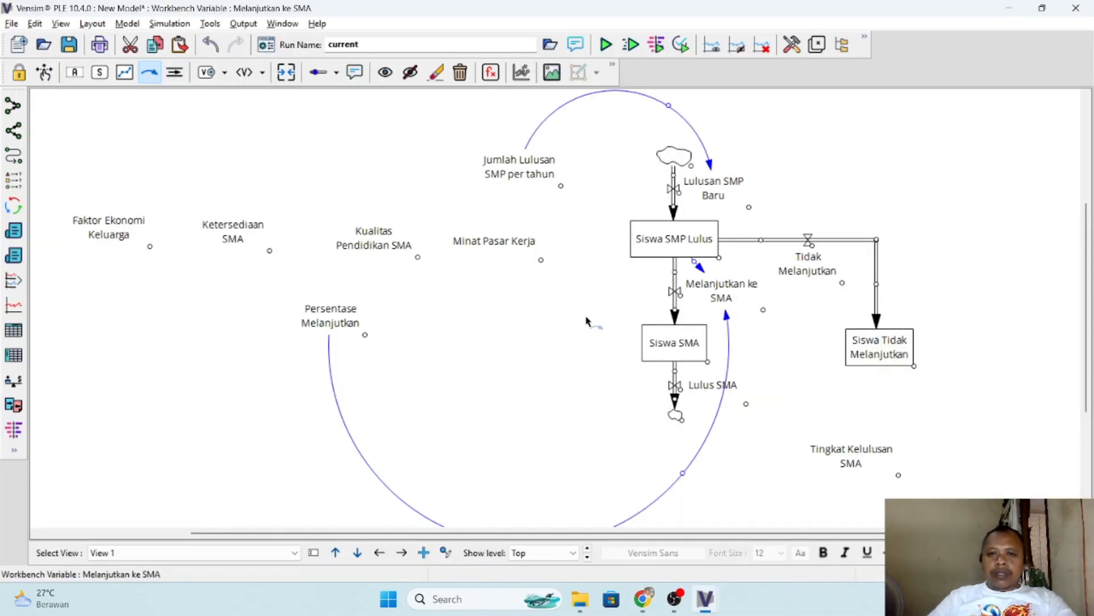
{"action": "left_click", "coordinate": [674, 239]}
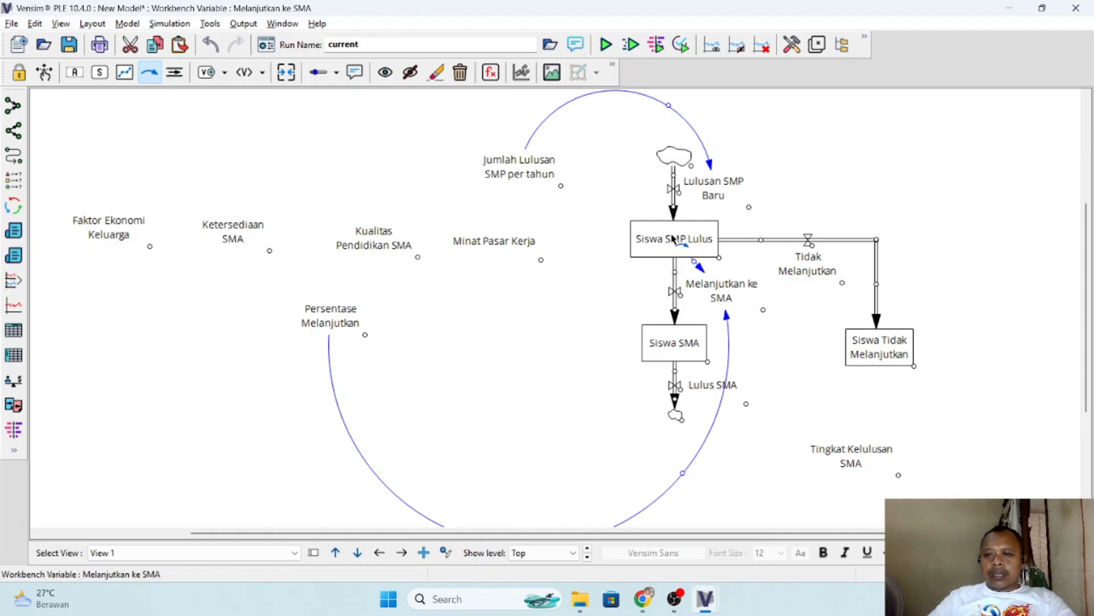
{"action": "left_click", "coordinate": [907, 190]}
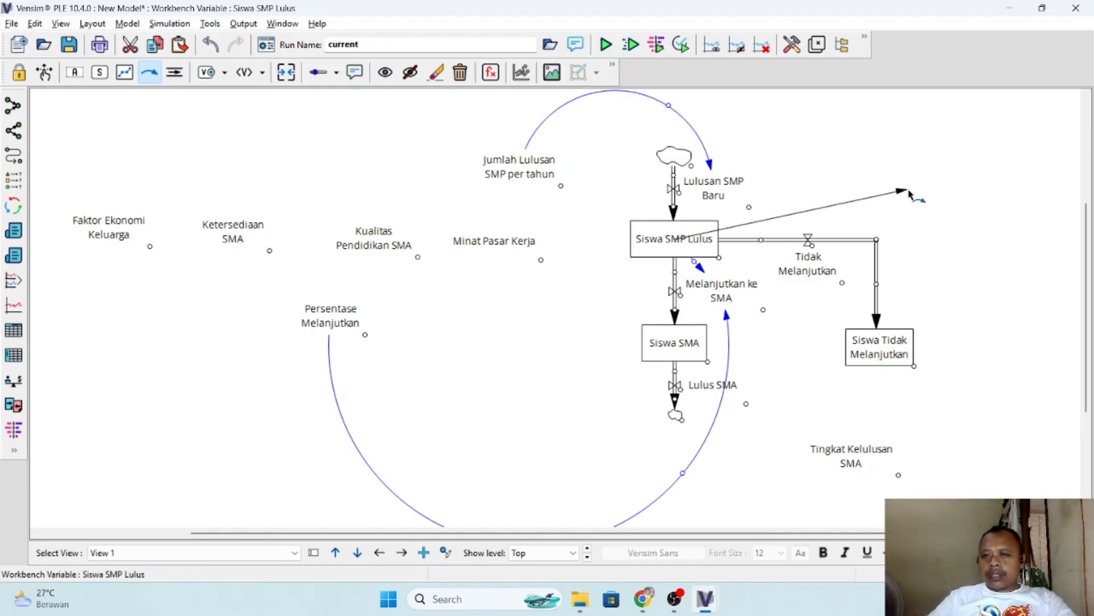
{"action": "left_click", "coordinate": [893, 350]}
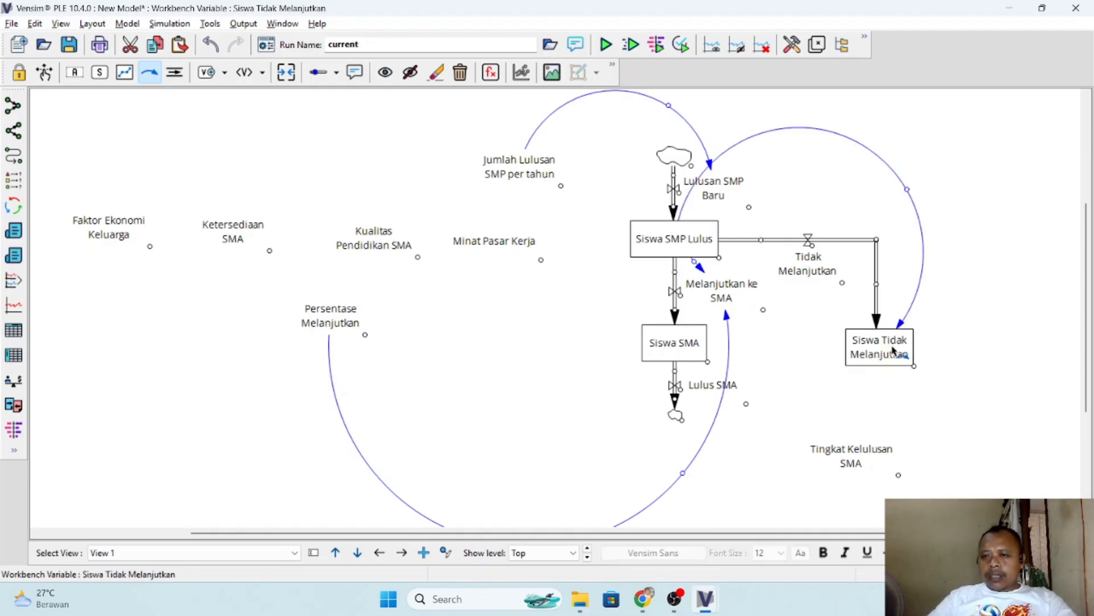
{"action": "key", "text": "alt+Tab"}
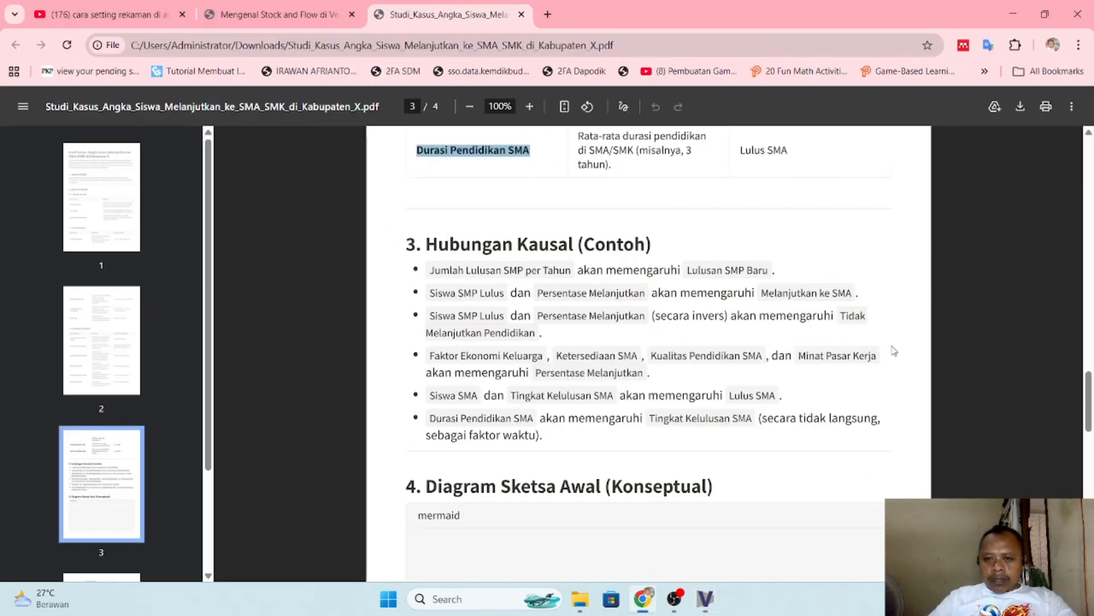
{"action": "key", "text": "alt+Tab"}
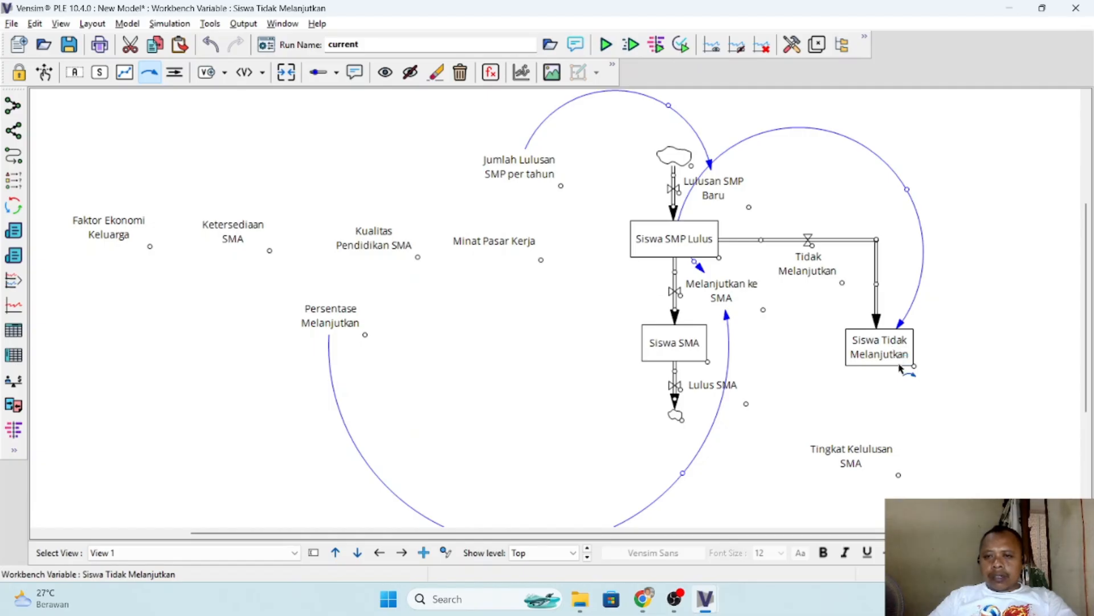
{"action": "key", "text": "ctrl+z"}
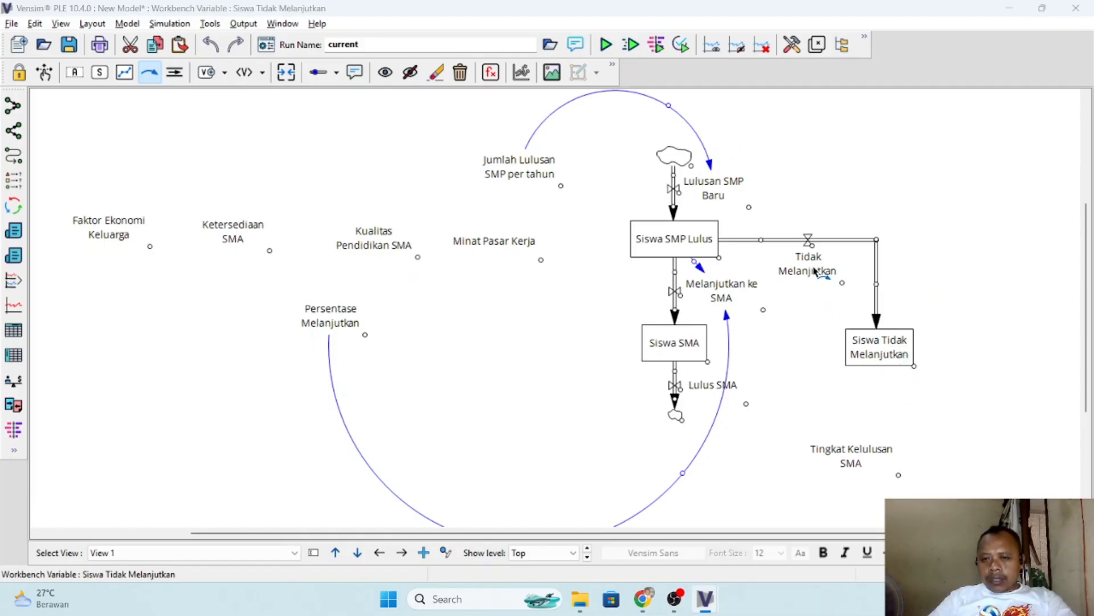
- Recheck the PDF, draw an arrow from Siswa SMP Lulus to the Tidak Melanjutkan flow and flatten its curve
{"action": "key", "text": "alt+Tab"}
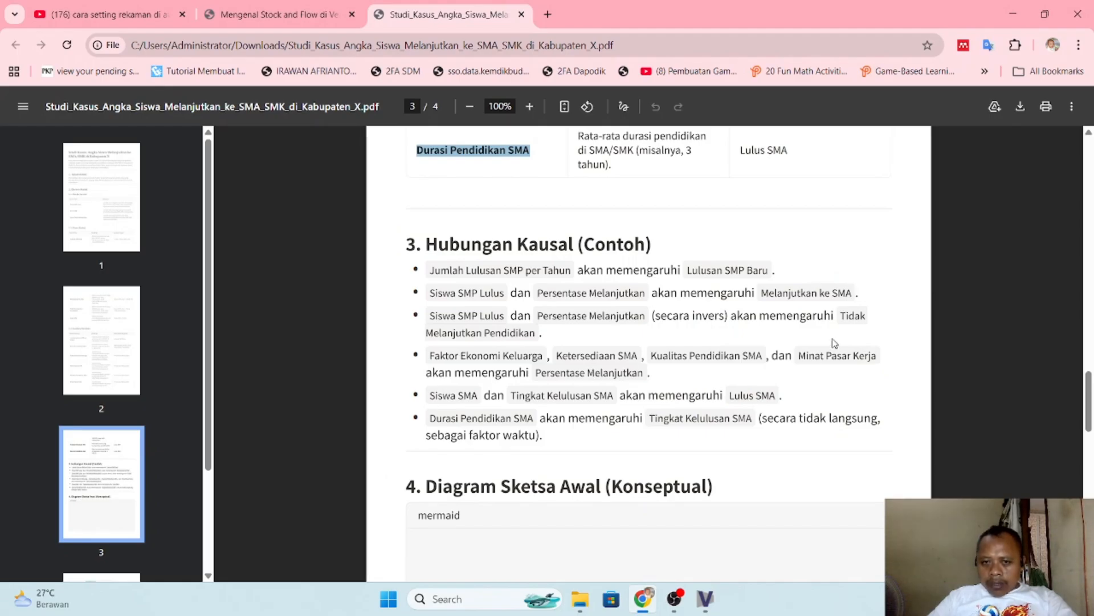
{"action": "key", "text": "alt+Tab"}
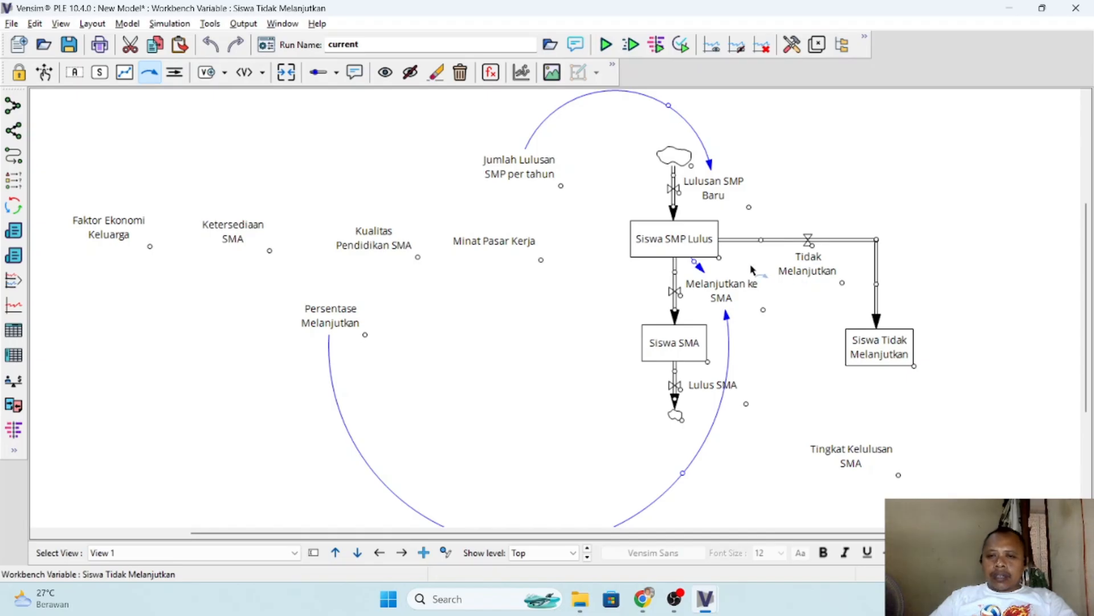
{"action": "left_click", "coordinate": [677, 241]}
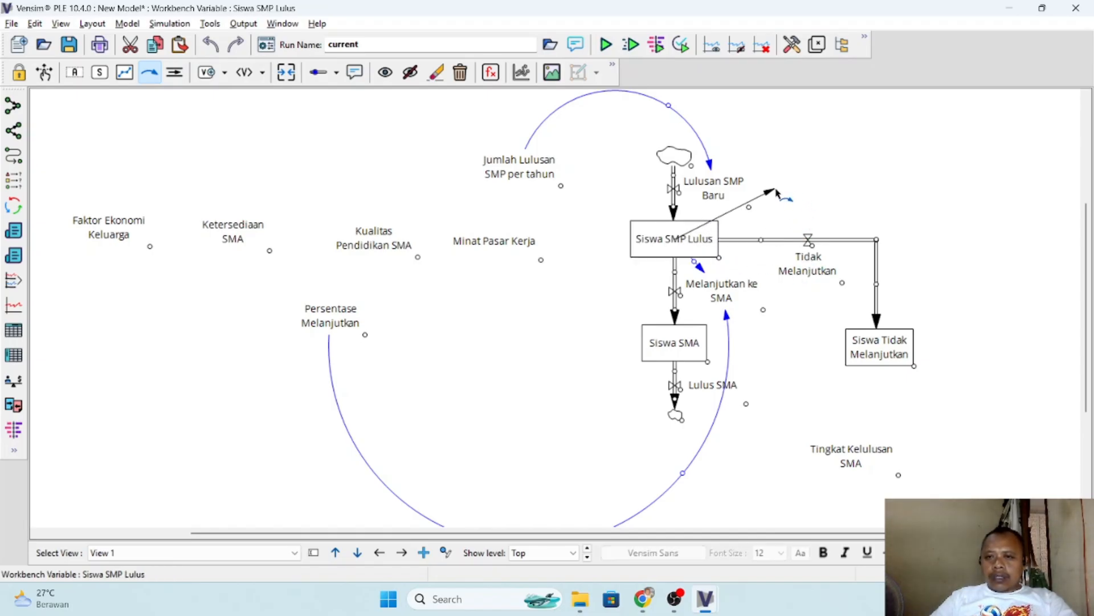
{"action": "left_click", "coordinate": [775, 188]}
{"action": "left_click", "coordinate": [810, 265]}
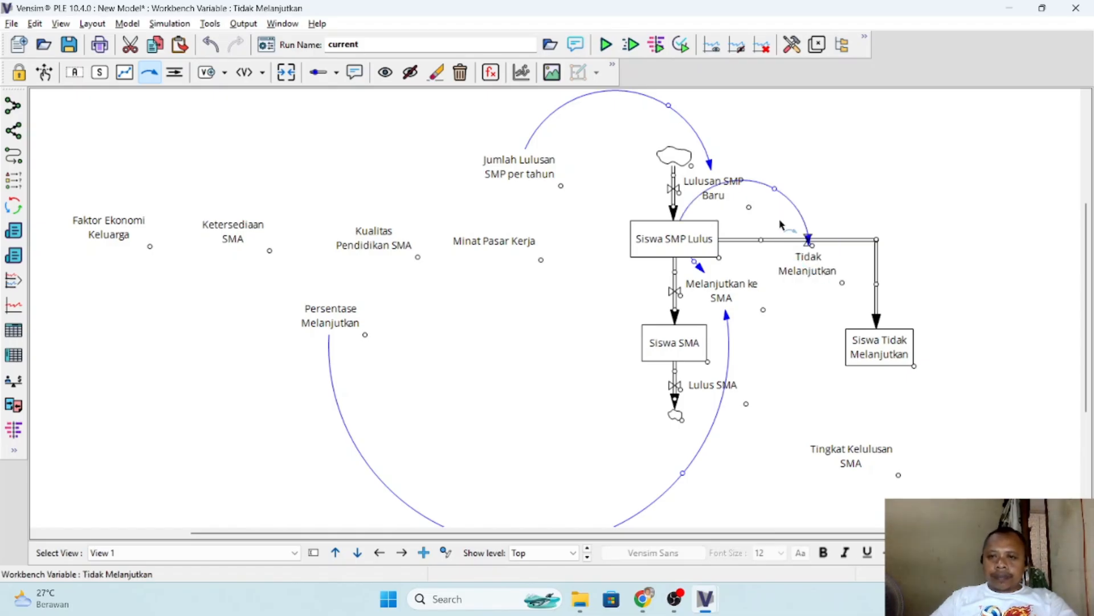
{"action": "left_click_drag", "start_coordinate": [775, 190], "coordinate": [772, 221]}
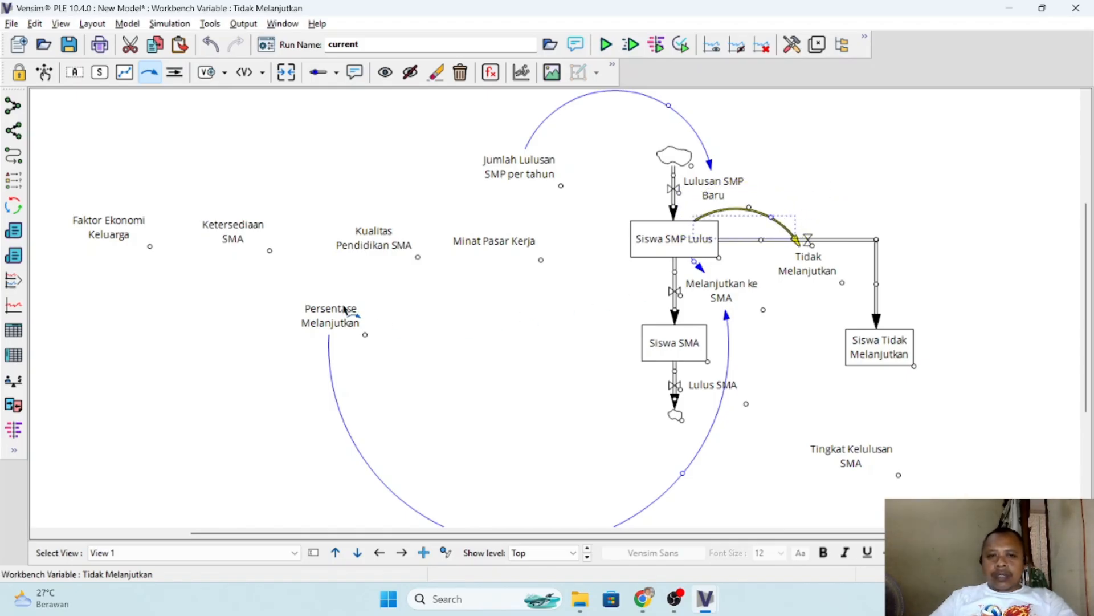
- Draw a curved arrow from Persentase Melanjutkan to the Tidak Melanjutkan flow, passing beneath the stock-and-flow chain
{"action": "left_click", "coordinate": [340, 315]}
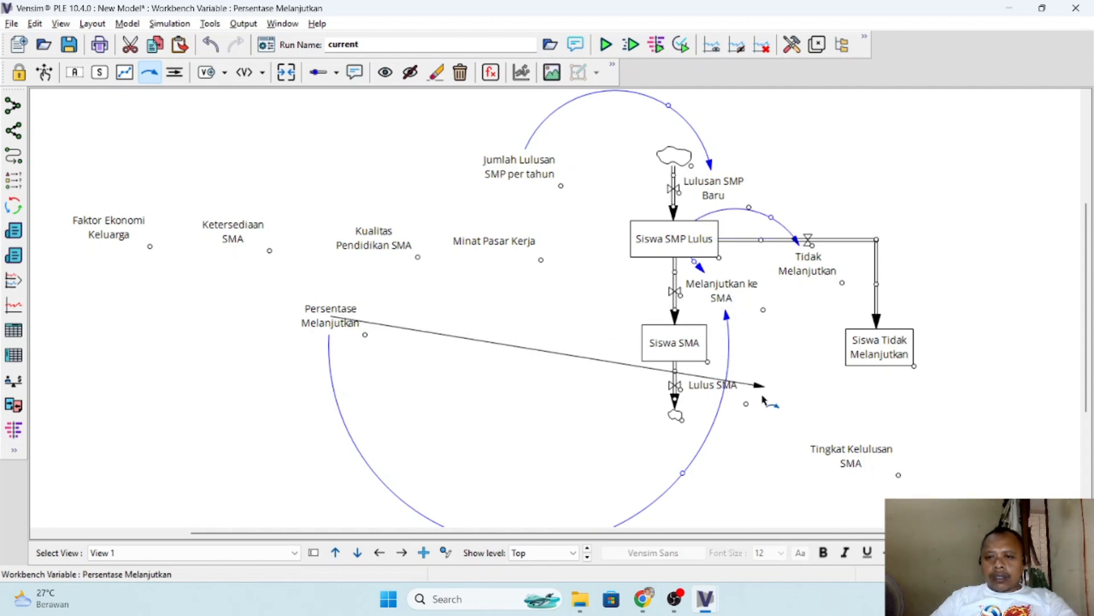
{"action": "left_click", "coordinate": [728, 482]}
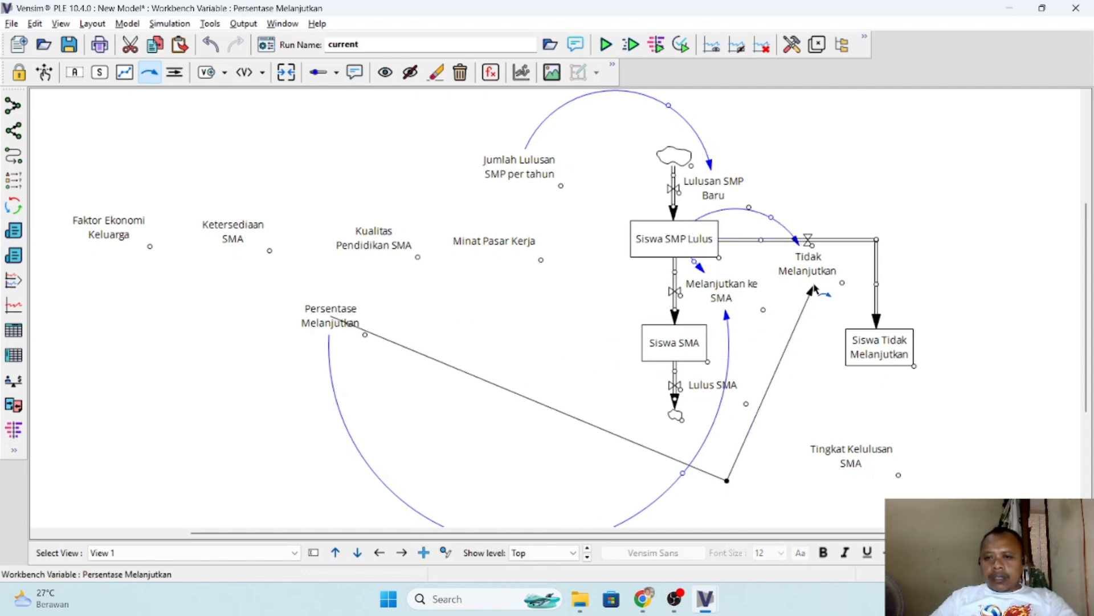
{"action": "left_click", "coordinate": [810, 268]}
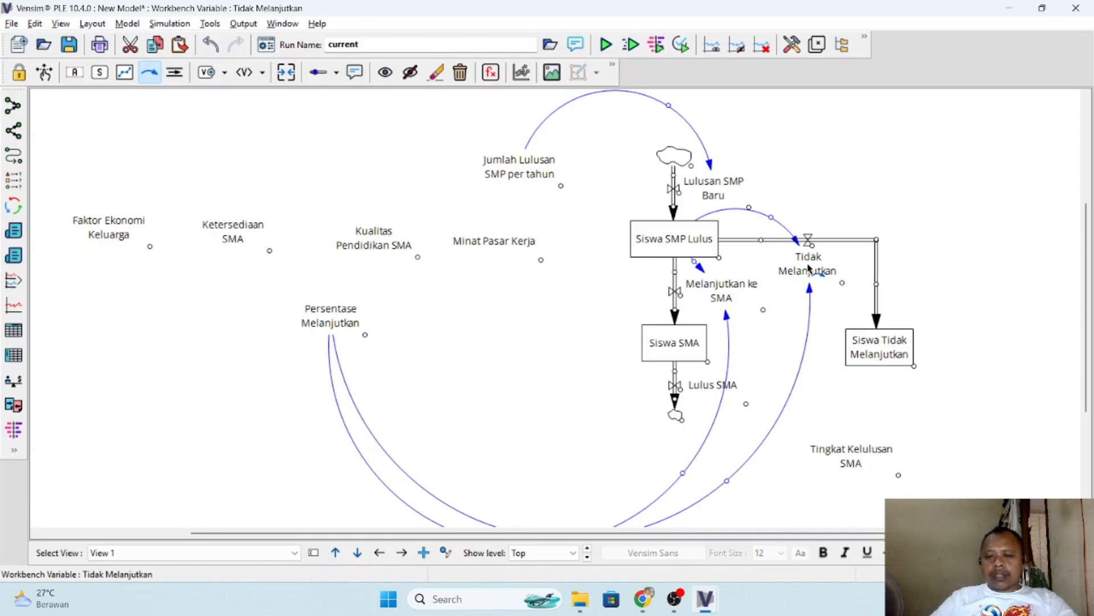
- Compare the diagram with the PDF's causal relations and draw a curved arrow from Faktor Ekonomi Keluarga to Persentase Melanjutkan
{"action": "key", "text": "alt+Tab"}
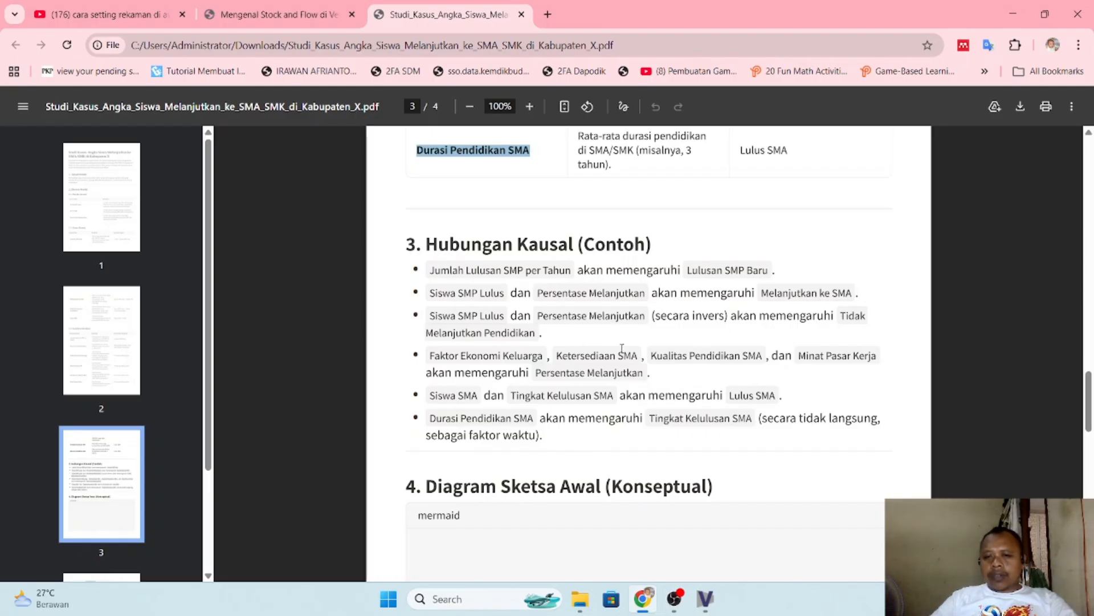
{"action": "key", "text": "alt+Tab"}
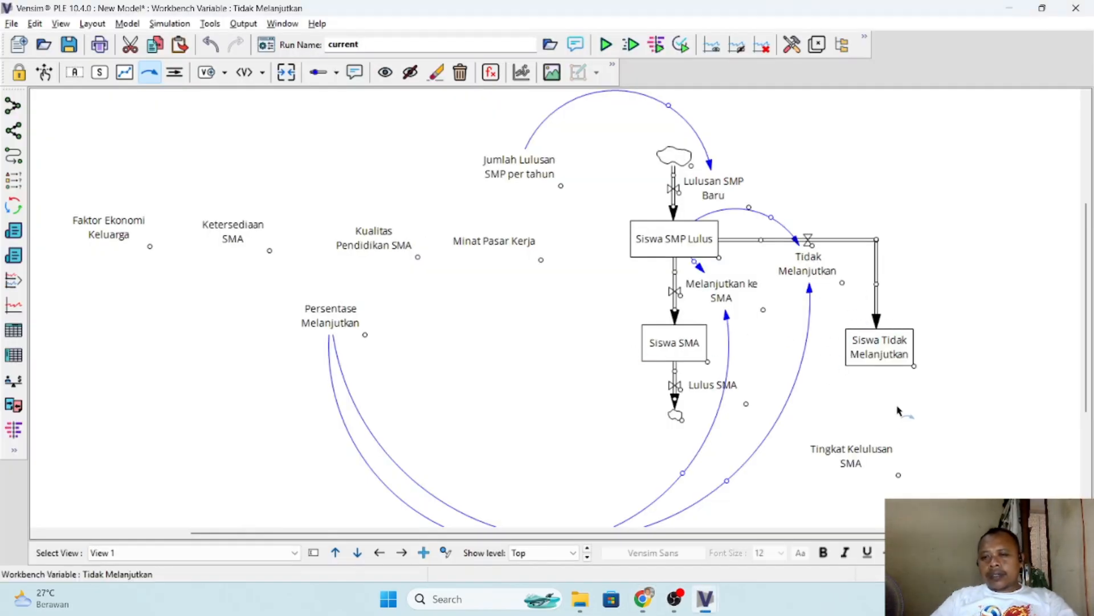
{"action": "key", "text": "alt+Tab"}
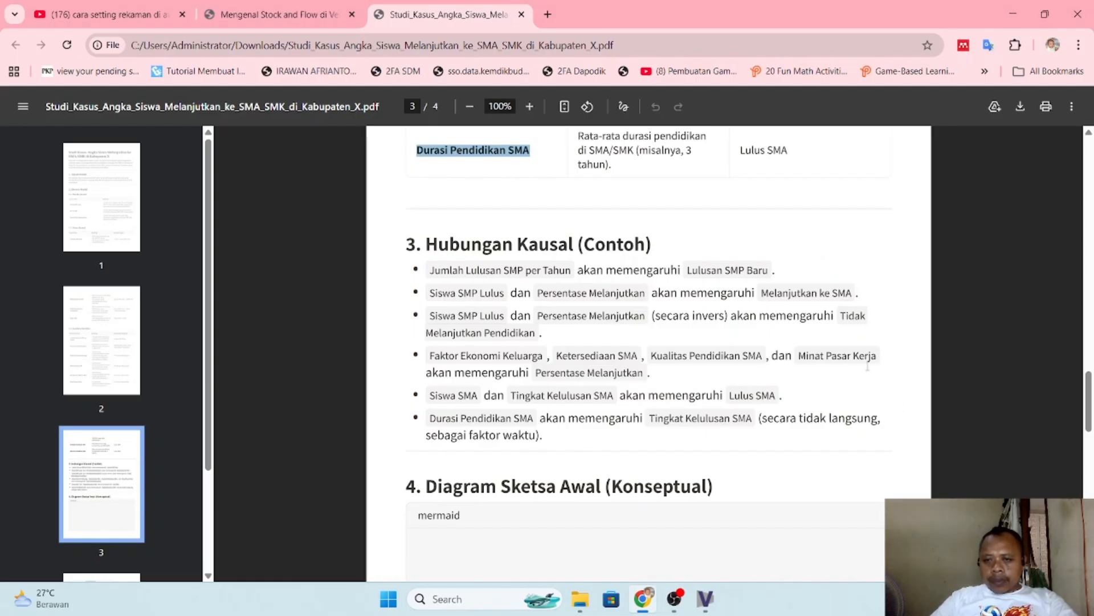
{"action": "key", "text": "alt+Tab"}
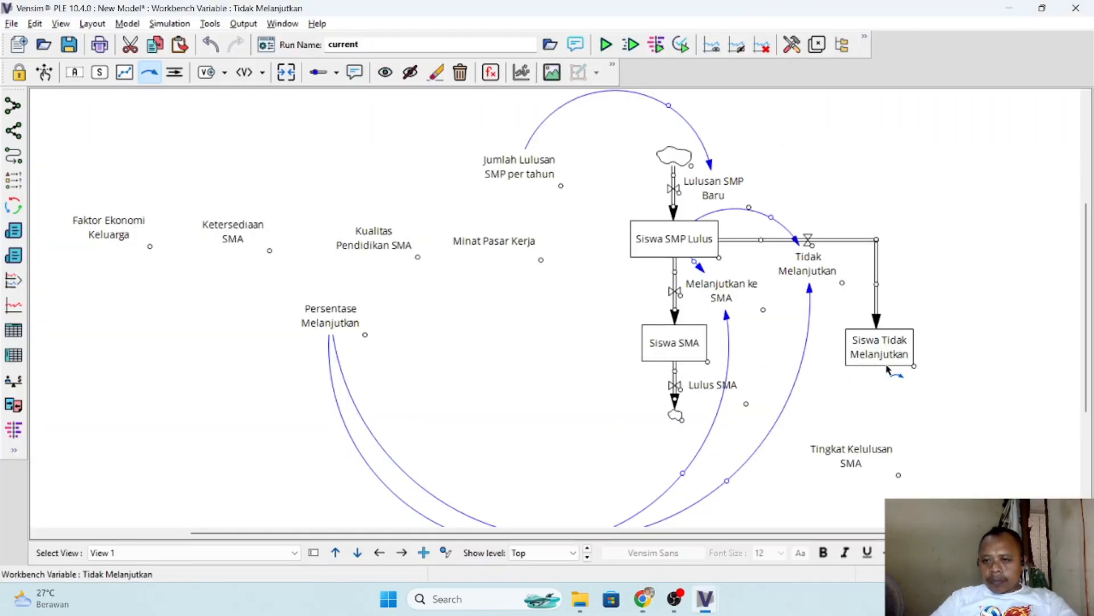
{"action": "key", "text": "alt+Tab"}
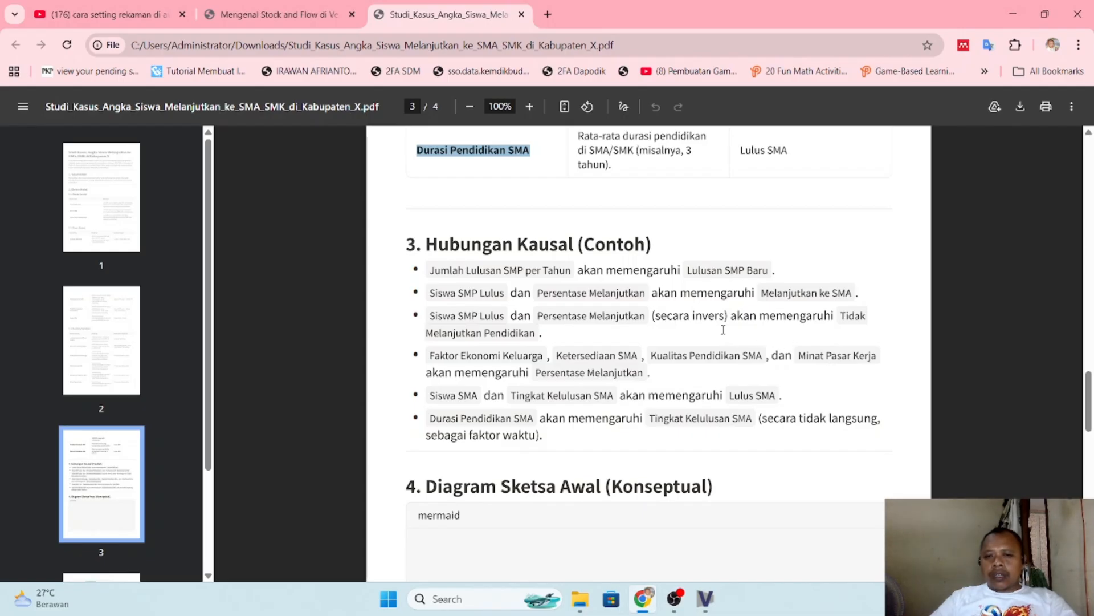
{"action": "scroll", "coordinate": [723, 329], "scroll_direction": "down", "scroll_amount": 1}
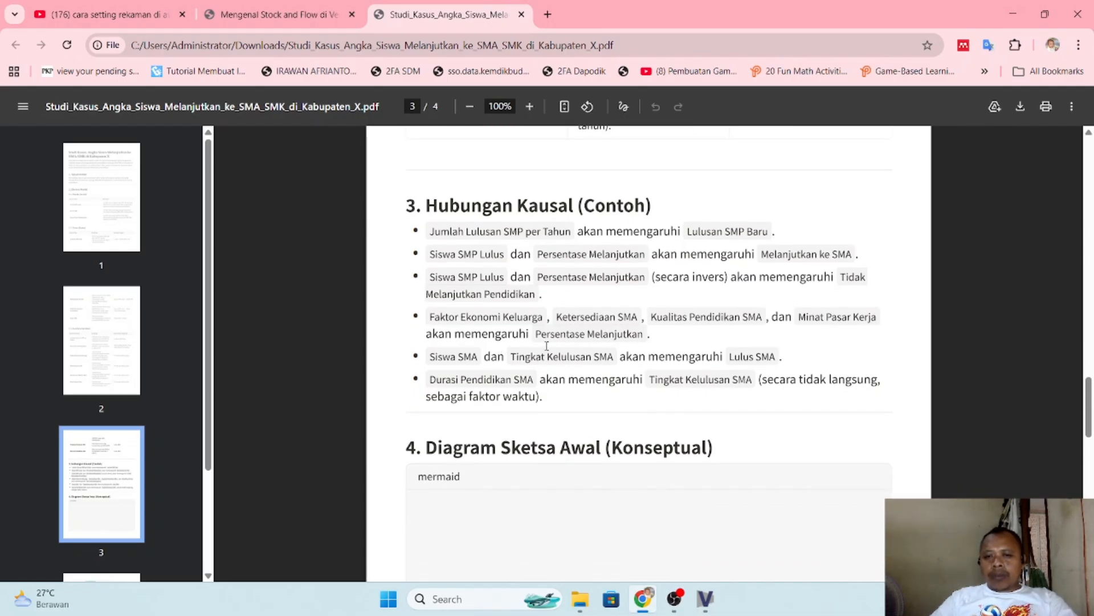
{"action": "key", "text": "alt+Tab"}
{"action": "left_click", "coordinate": [112, 233]}
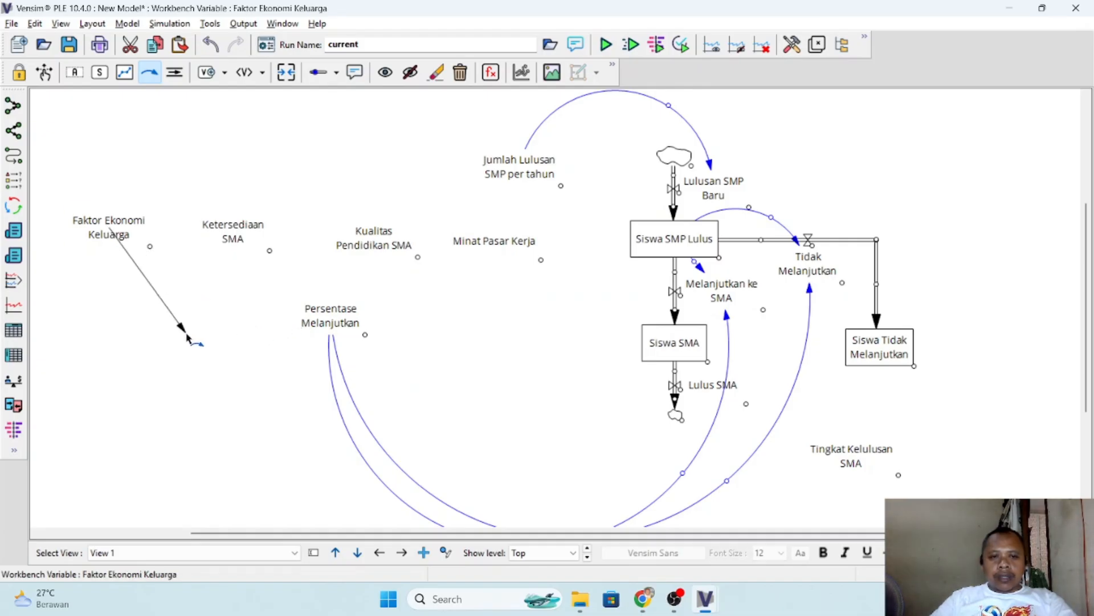
{"action": "left_click", "coordinate": [154, 345]}
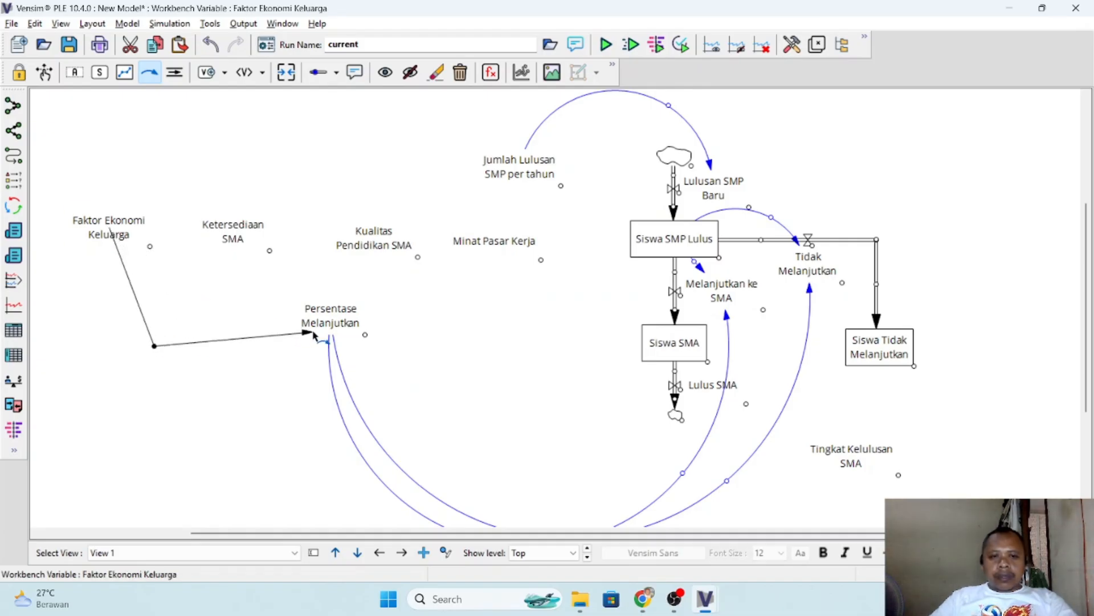
{"action": "left_click", "coordinate": [331, 323]}
- Following the PDF relations, link Ketersediaan SMA and Kualitas Pendidikan SMA to Persentase Melanjutkan with curved arrows
{"action": "key", "text": "alt+Tab"}
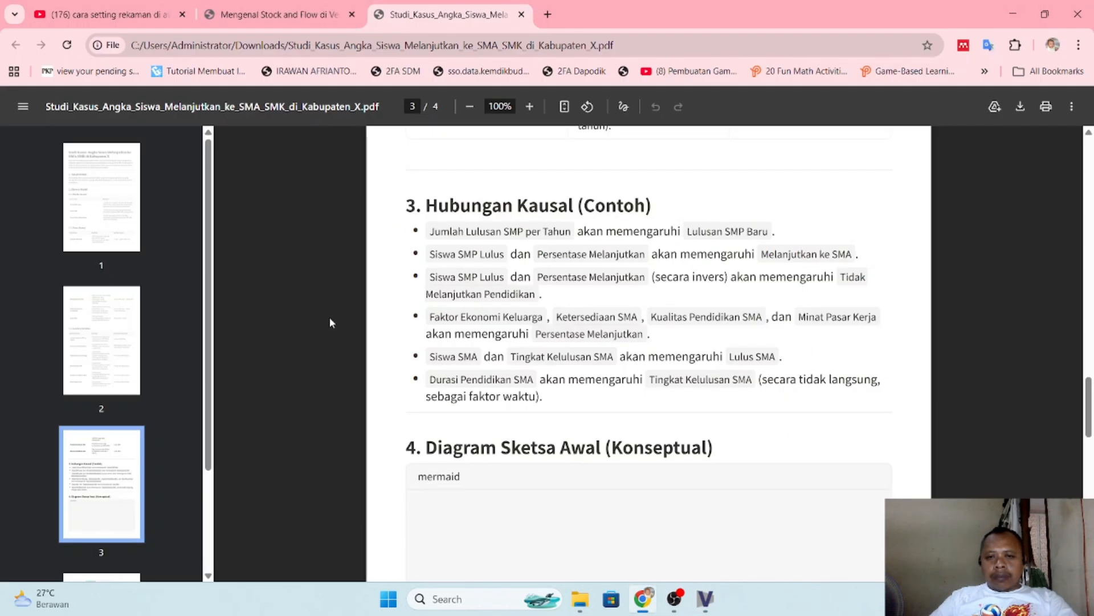
{"action": "key", "text": "alt+Tab"}
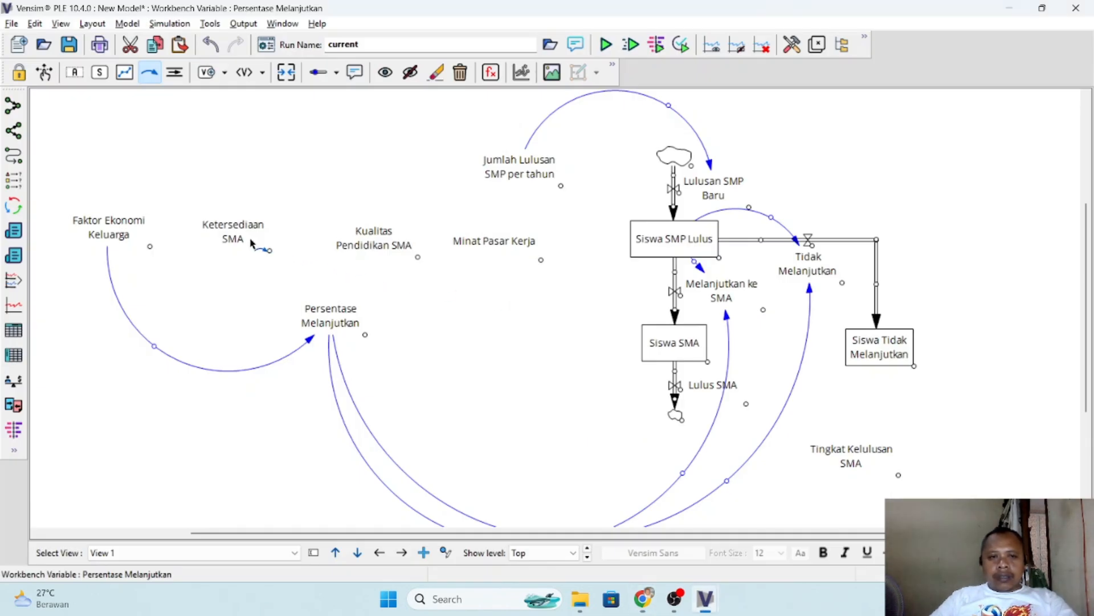
{"action": "left_click", "coordinate": [233, 232]}
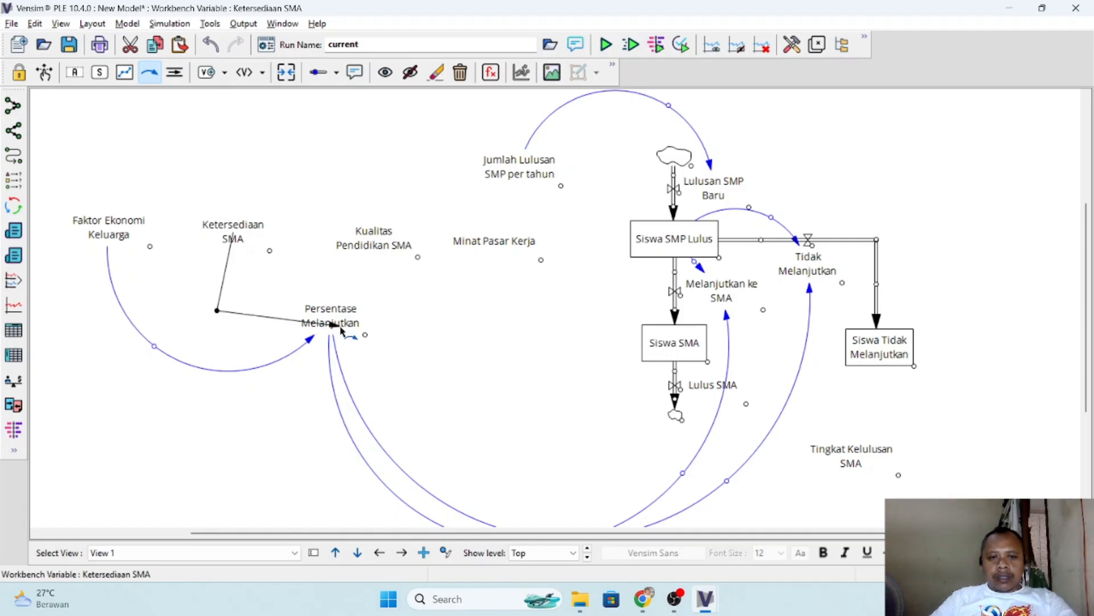
{"action": "left_click", "coordinate": [342, 322]}
{"action": "key", "text": "alt+Tab"}
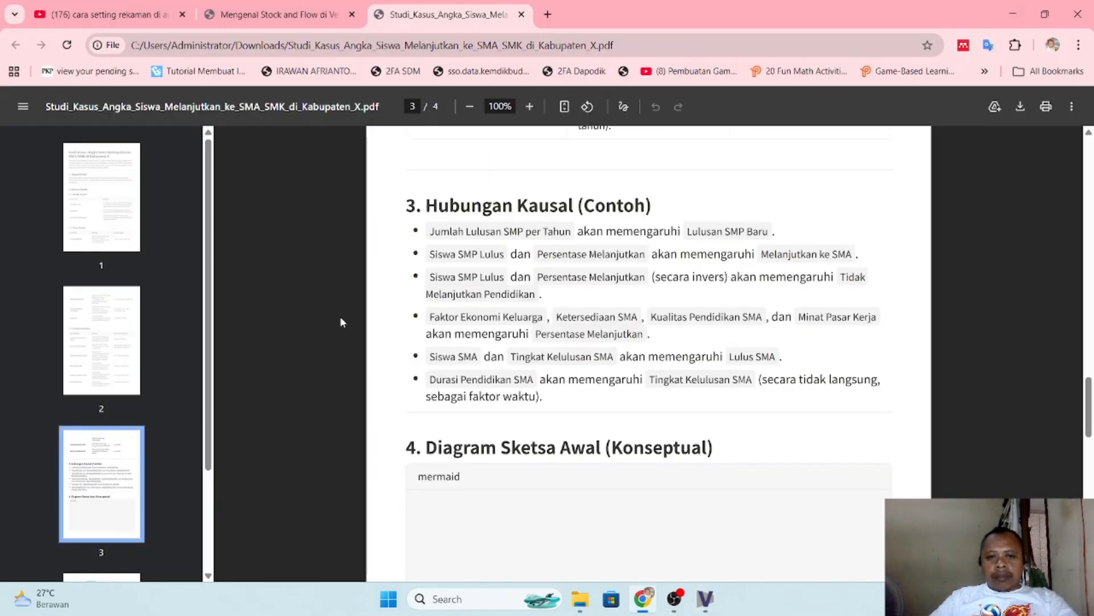
{"action": "key", "text": "alt+Tab"}
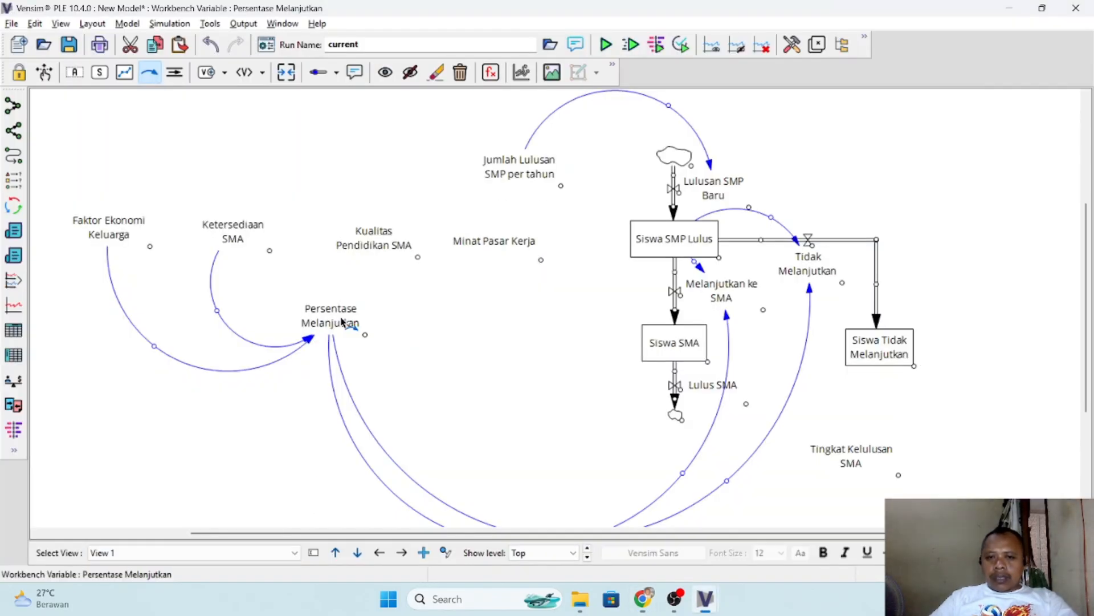
{"action": "left_click", "coordinate": [374, 243]}
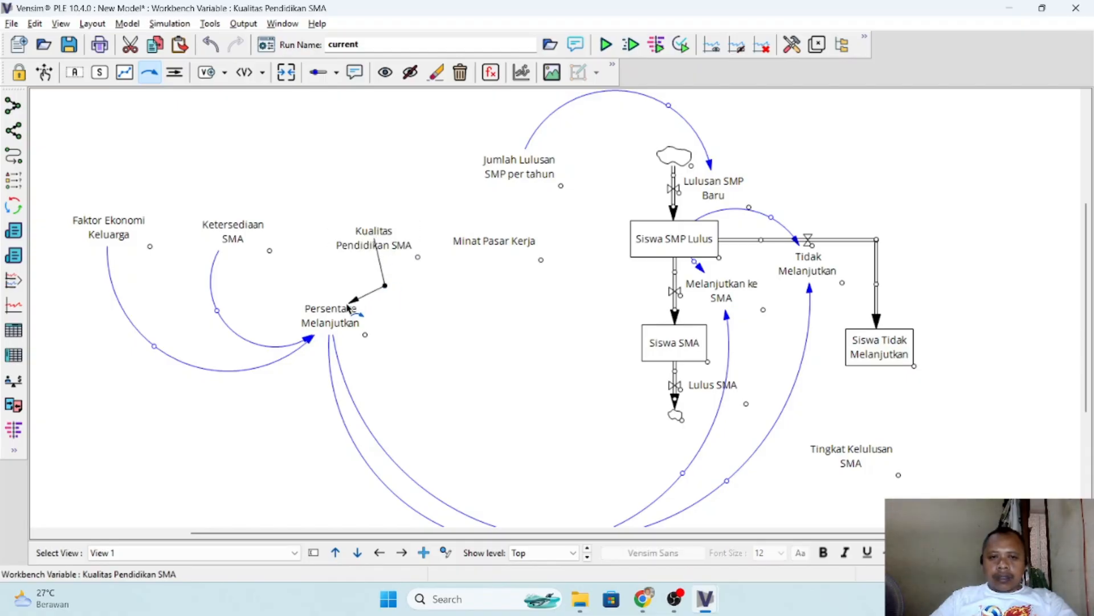
{"action": "left_click", "coordinate": [331, 319]}
- Recheck the PDF's list of influencing factors and draw a curved arrow from Minat Pasar Kerja to Persentase Melanjutkan
{"action": "key", "text": "alt+Tab"}
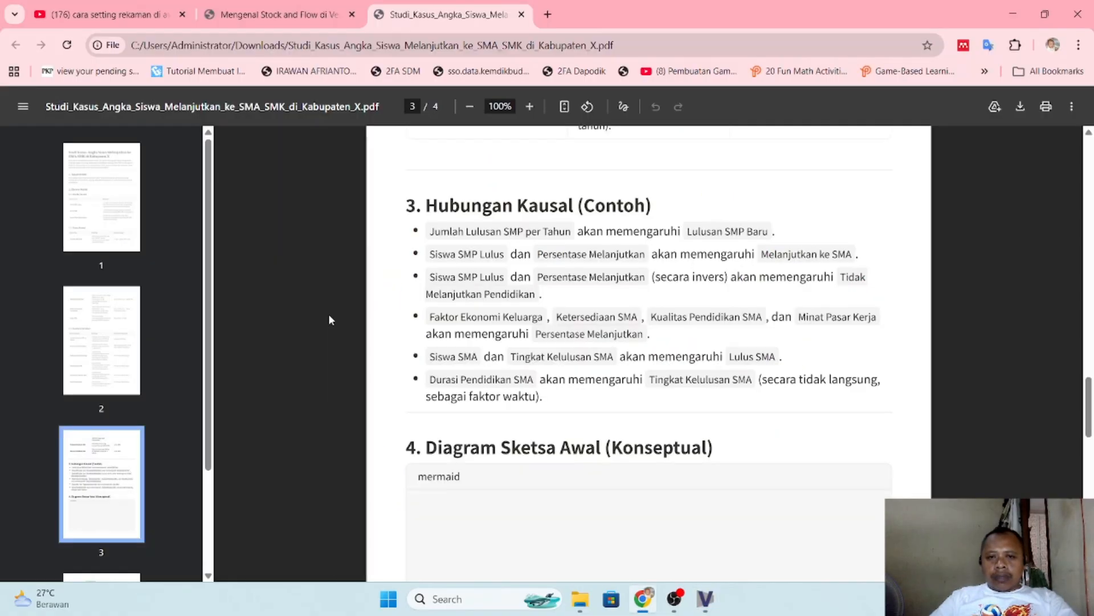
{"action": "key", "text": "alt+Tab"}
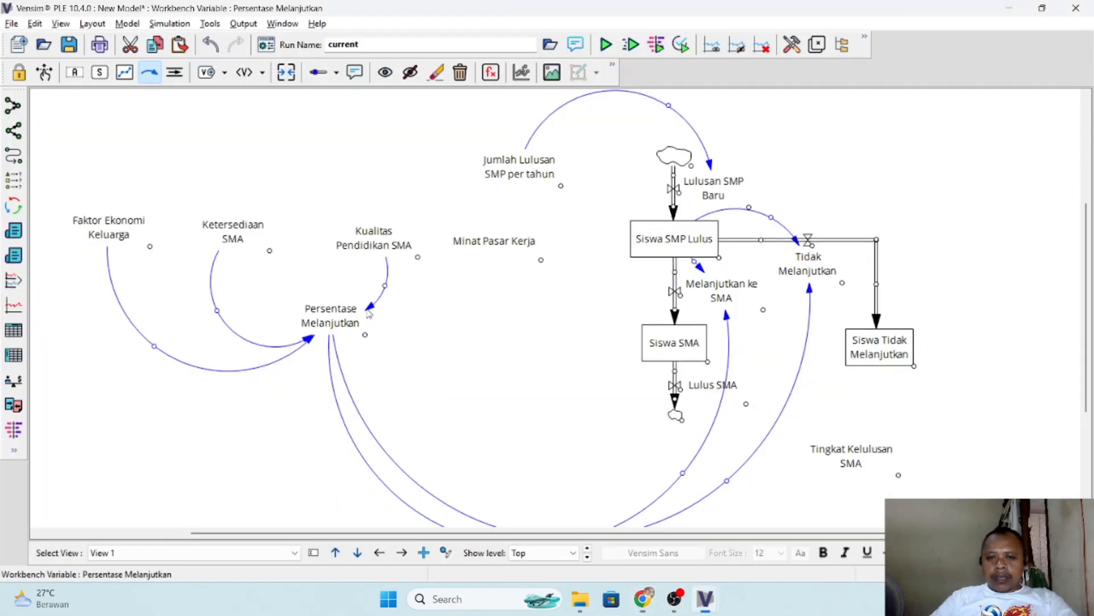
{"action": "left_click", "coordinate": [493, 242]}
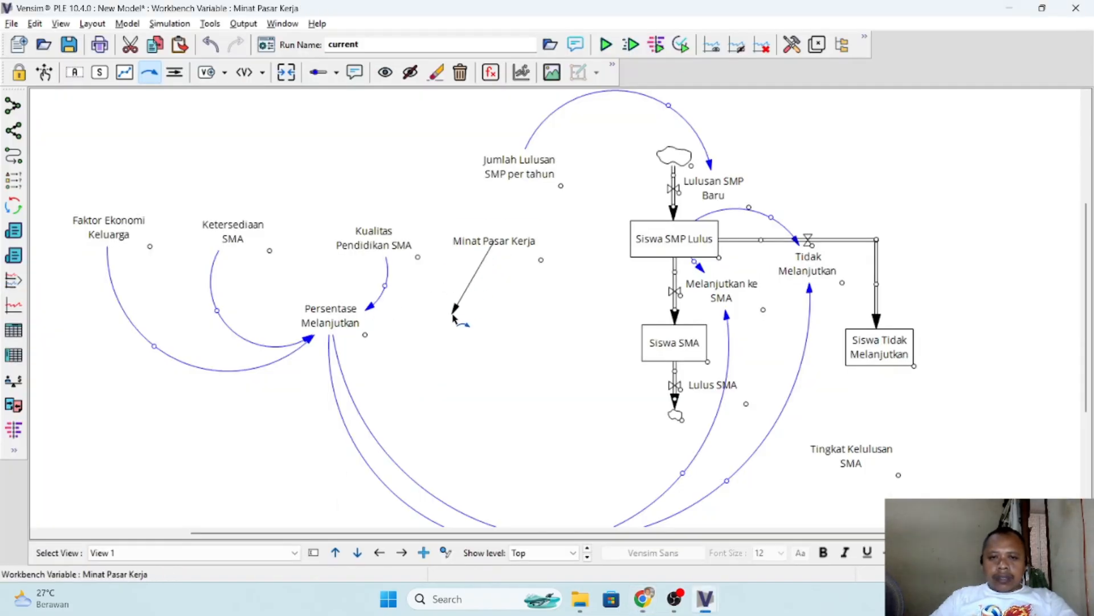
{"action": "left_click", "coordinate": [335, 322]}
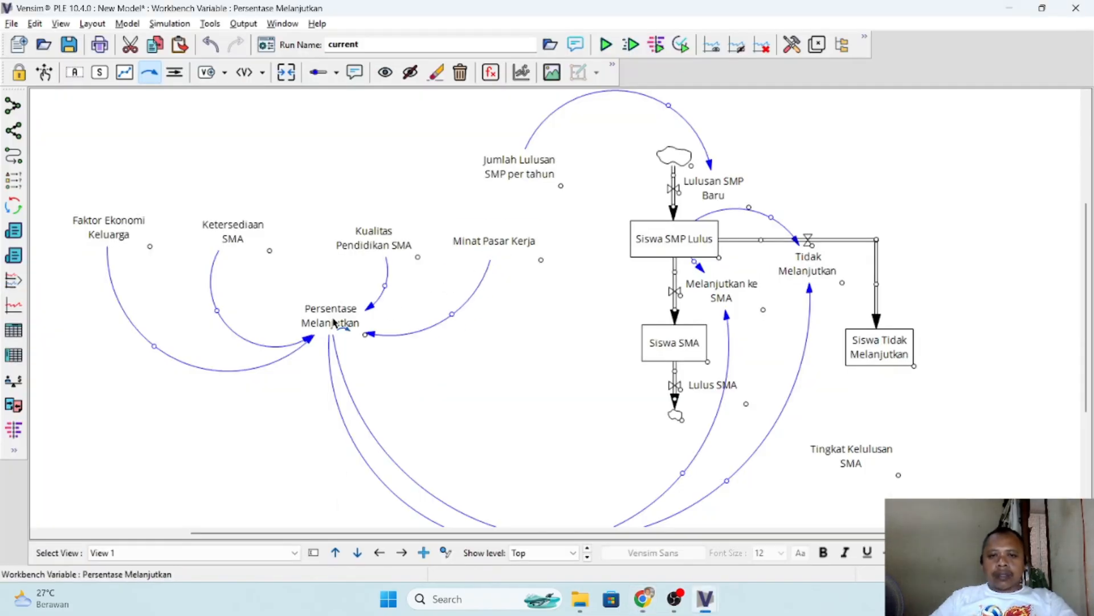
- Read the next causal relation in the PDF and draw an arrow from Siswa SMA to Lulus SMA, looping around the outflow
{"action": "key", "text": "alt+Tab"}
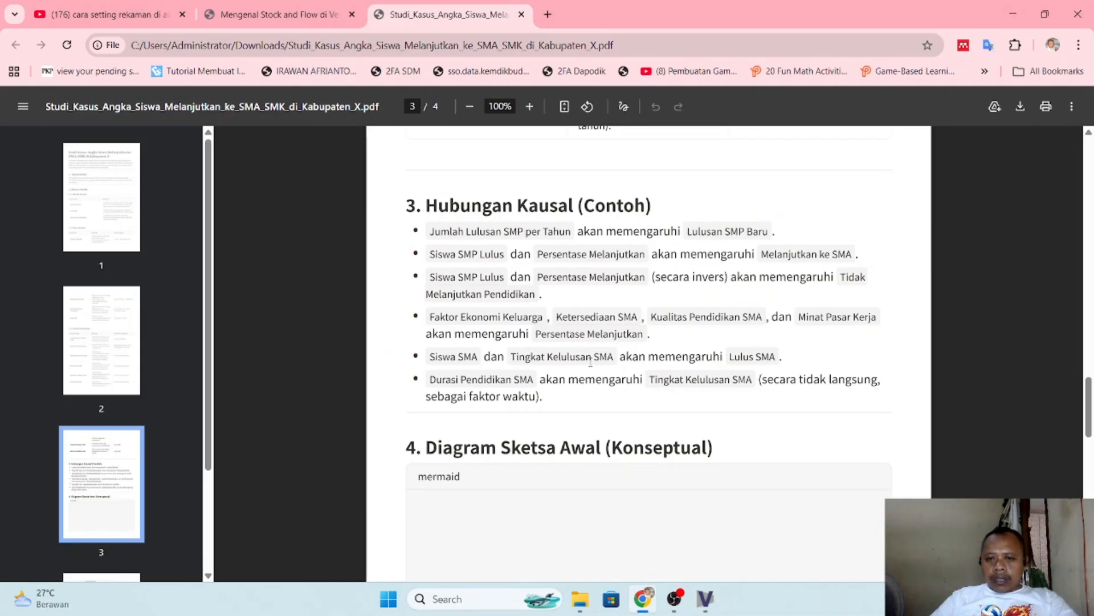
{"action": "scroll", "coordinate": [706, 351], "scroll_direction": "down", "scroll_amount": 1}
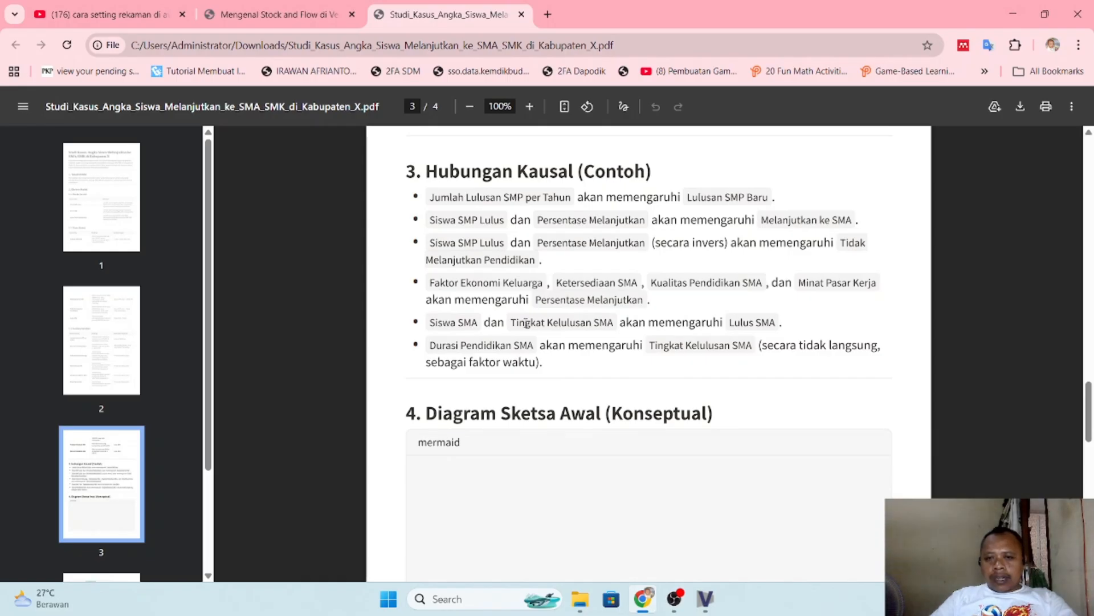
{"action": "key", "text": "alt+Tab"}
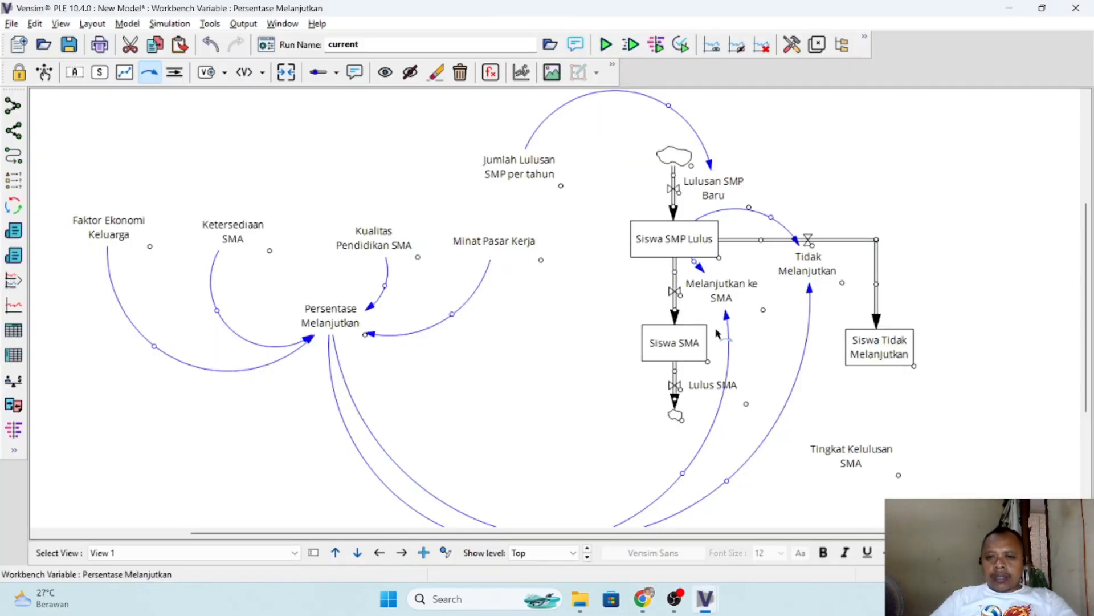
{"action": "left_click", "coordinate": [687, 349]}
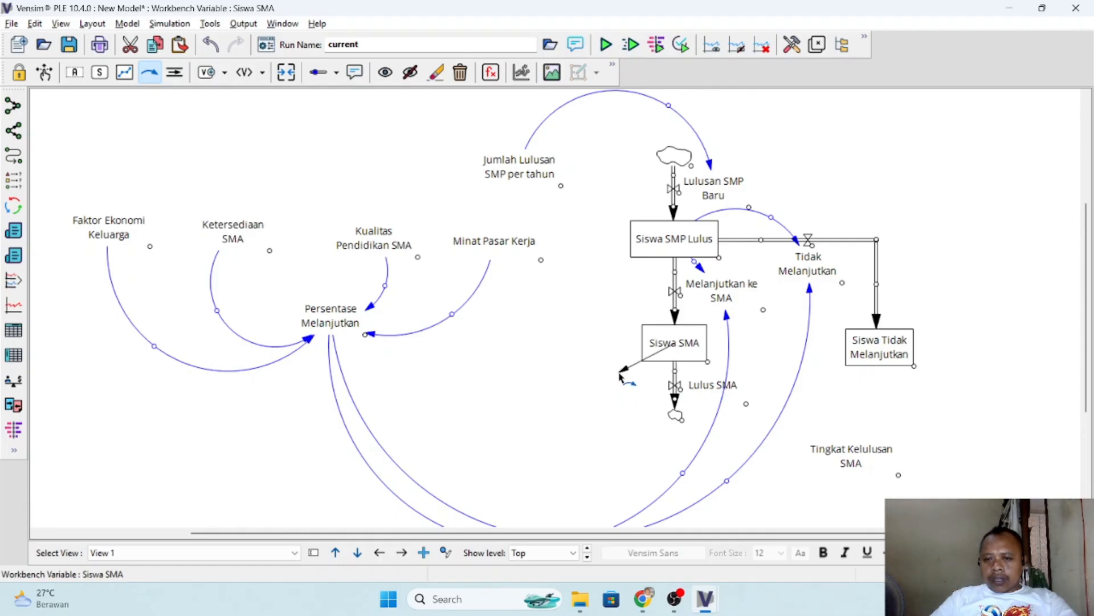
{"action": "left_click", "coordinate": [619, 373]}
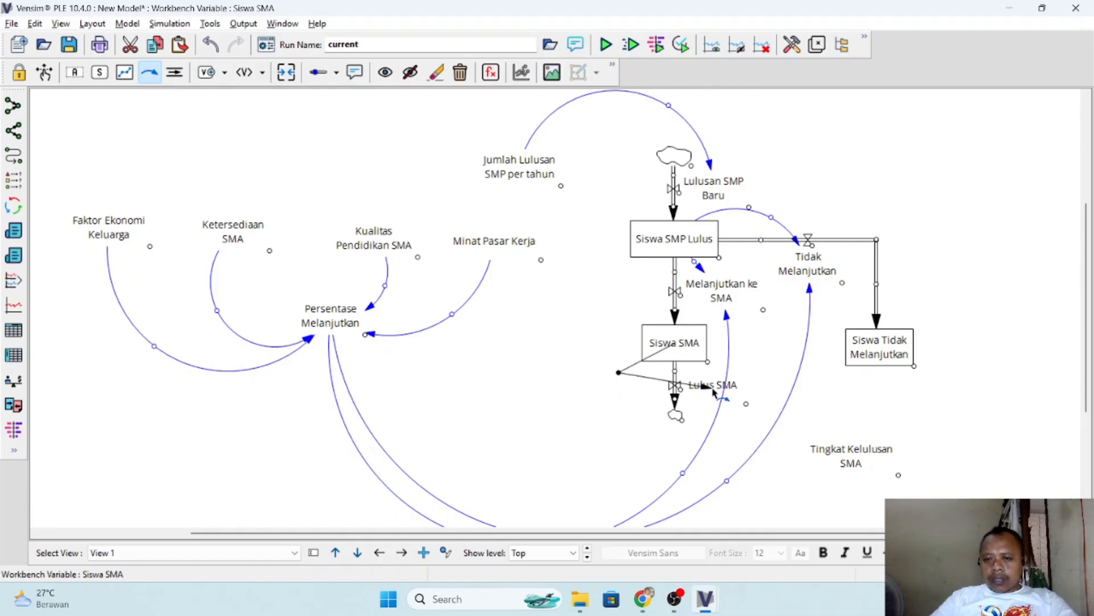
{"action": "left_click", "coordinate": [712, 386]}
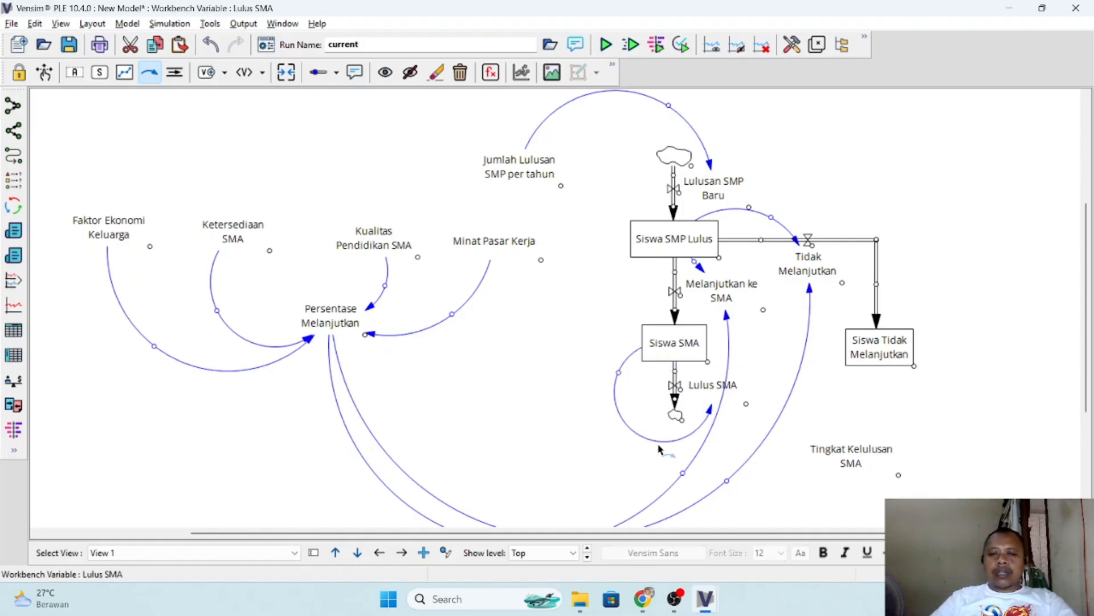
- Confirm the relation in the PDF and link Tingkat Kelulusan SMA to Lulus SMA with a straight arrow
{"action": "key", "text": "alt+Tab"}
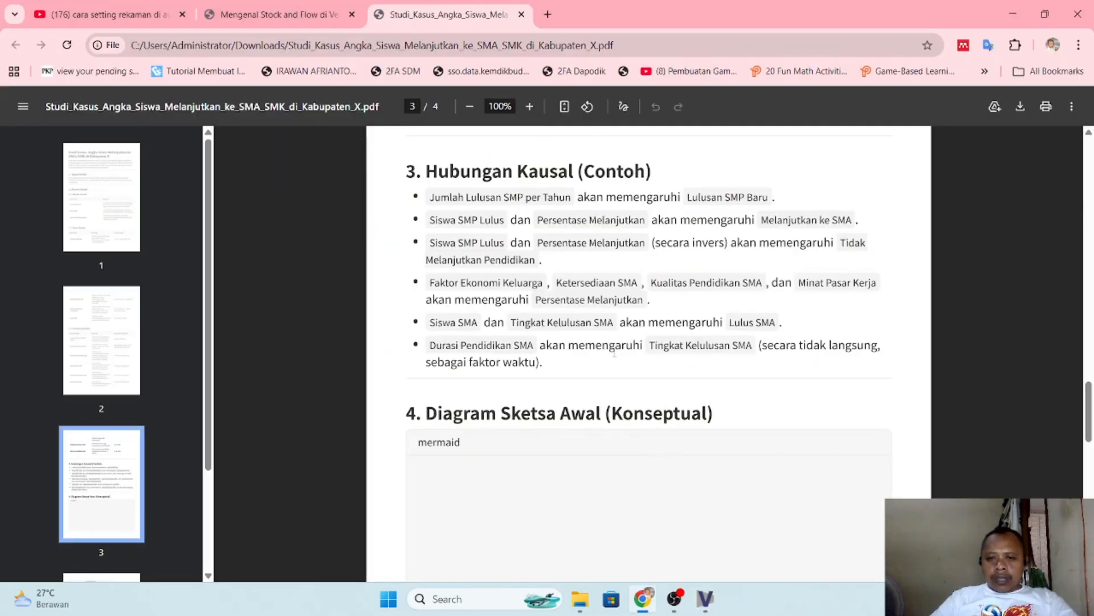
{"action": "key", "text": "alt+Tab"}
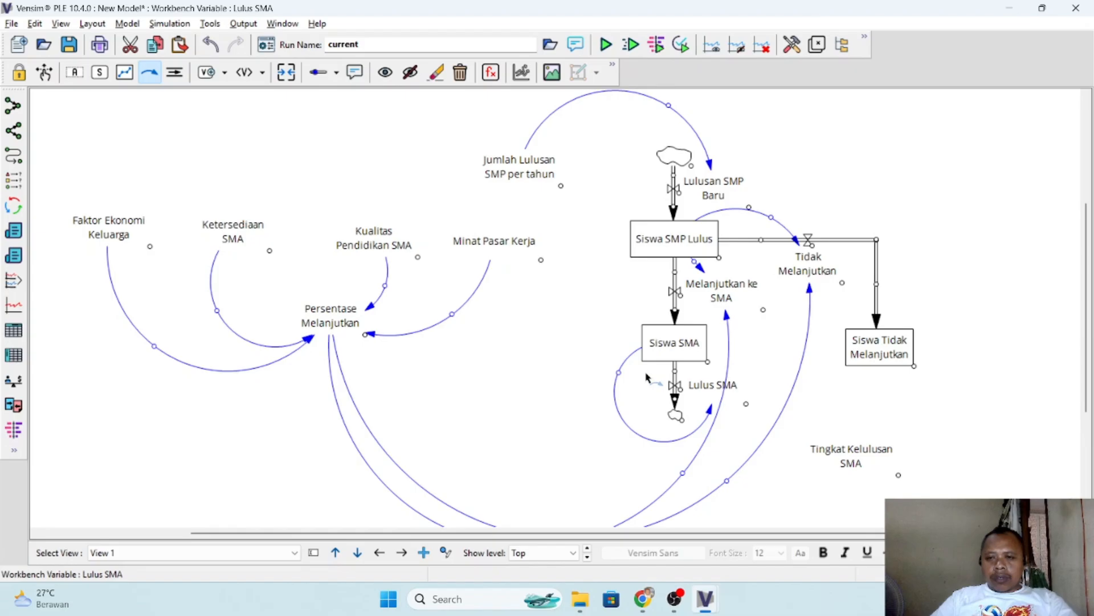
{"action": "left_click", "coordinate": [852, 456]}
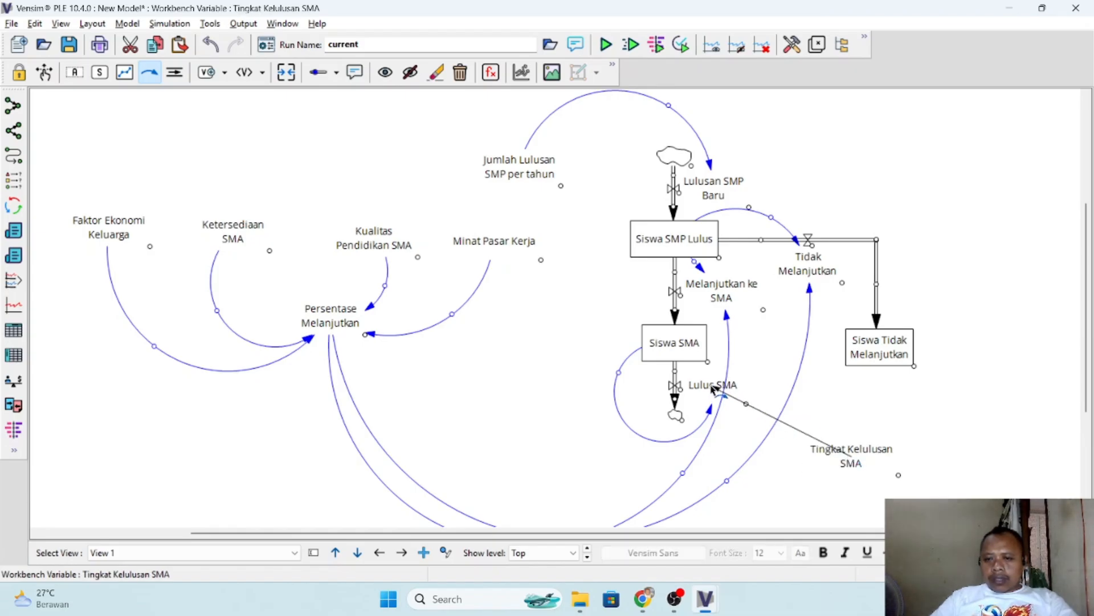
{"action": "left_click", "coordinate": [719, 392]}
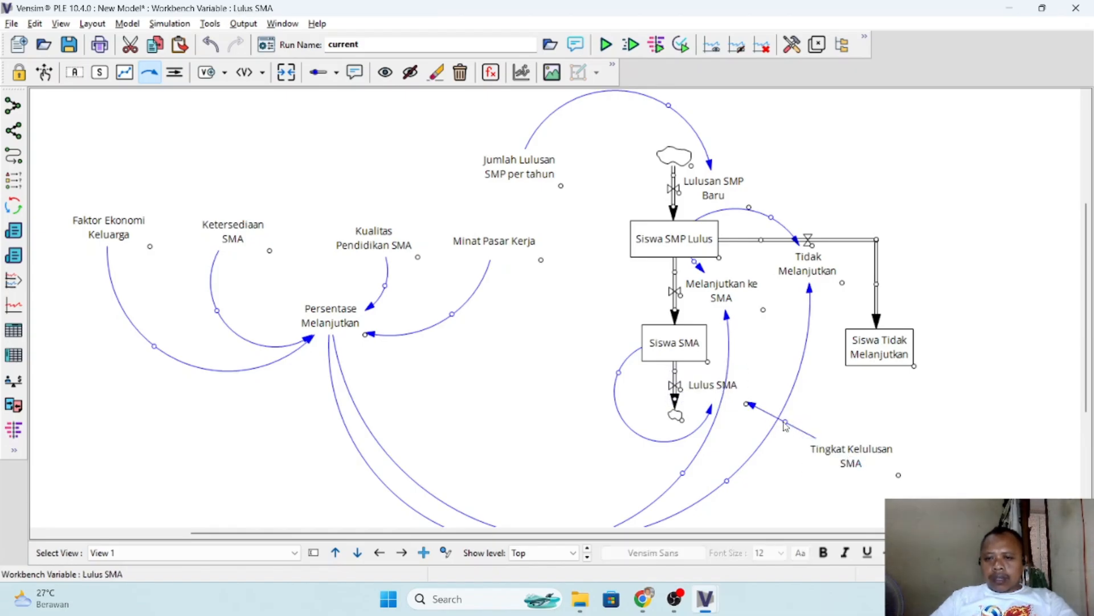
- Examine the PDF's last causal relation and its conceptual diagram on page 4 against the Vensim model
{"action": "key", "text": "alt+Tab"}
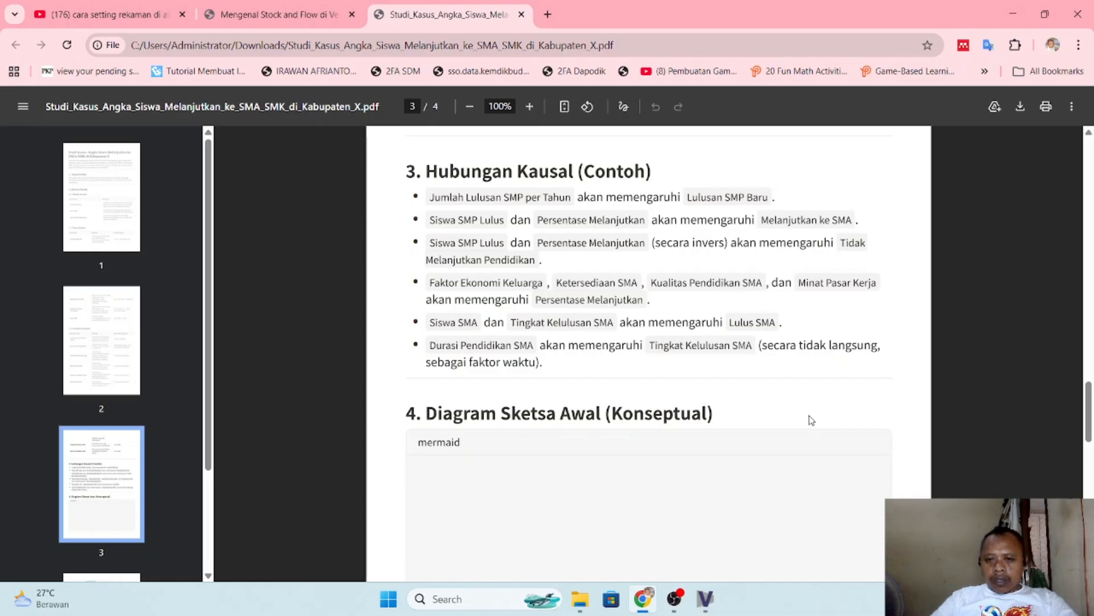
{"action": "key", "text": "alt+Tab"}
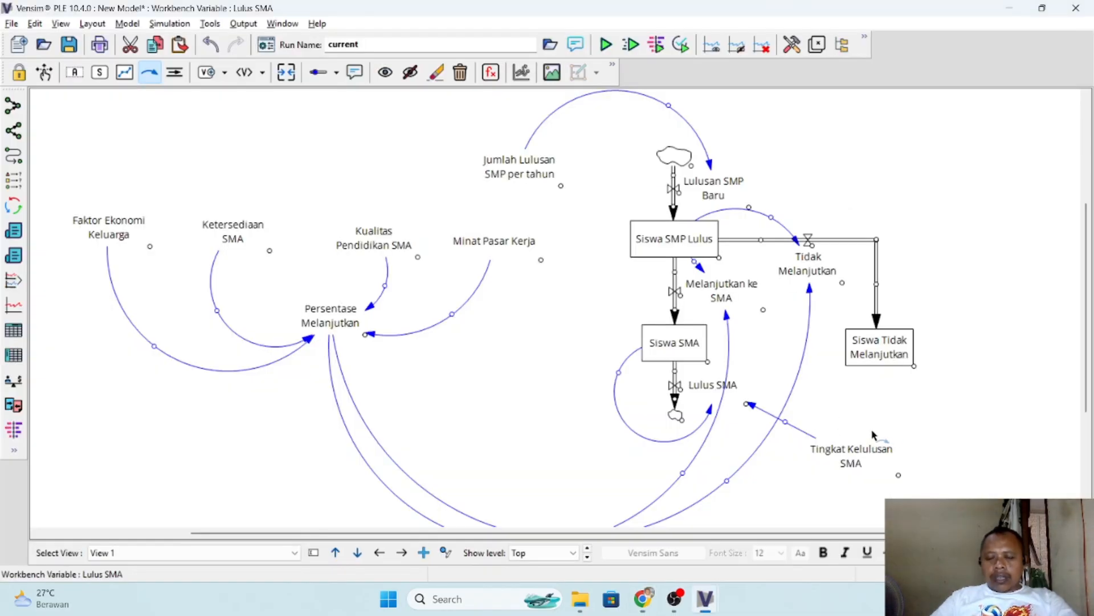
{"action": "key", "text": "alt+Tab"}
{"action": "scroll", "coordinate": [872, 430], "scroll_direction": "down", "scroll_amount": 3}
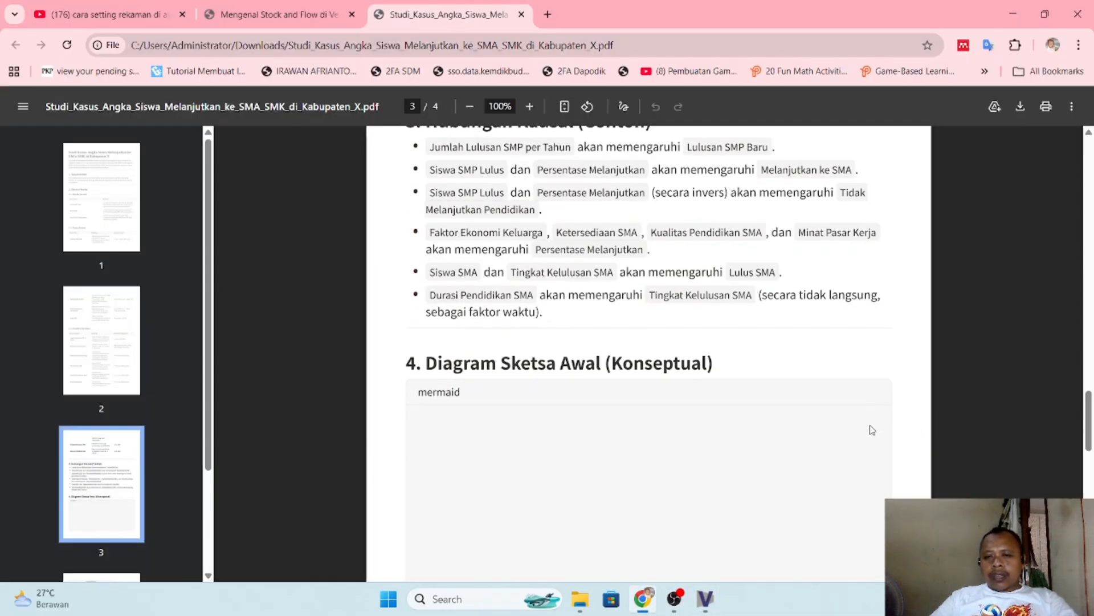
{"action": "scroll", "coordinate": [732, 410], "scroll_direction": "down", "scroll_amount": 7}
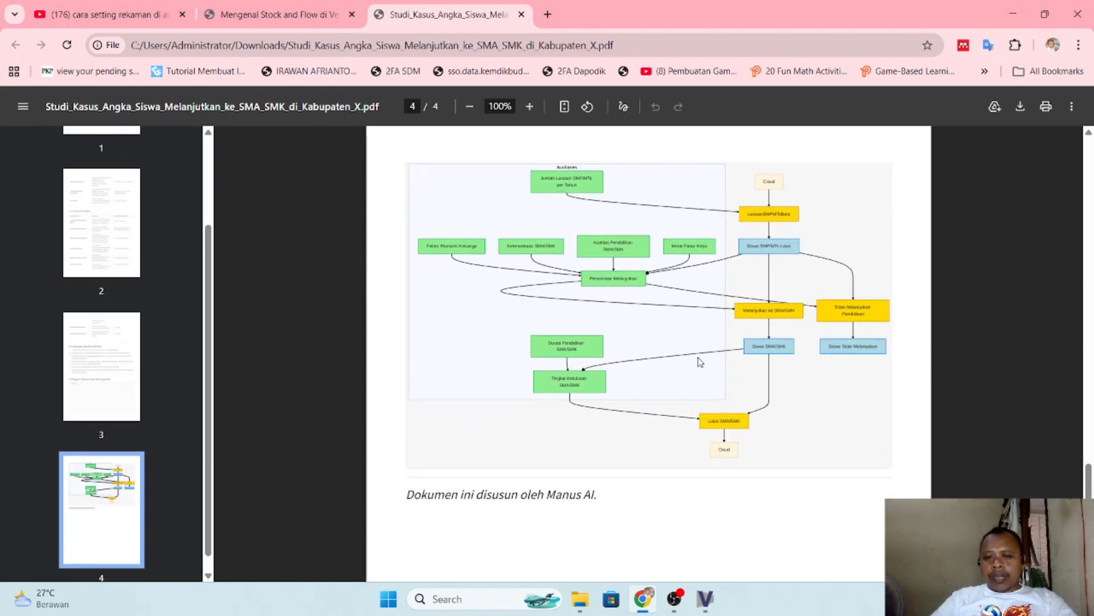
- Open the case study's Persamaan dan Asumsi PDF from the Downloads folder in Google Chrome
{"action": "key", "text": "alt+Tab"}
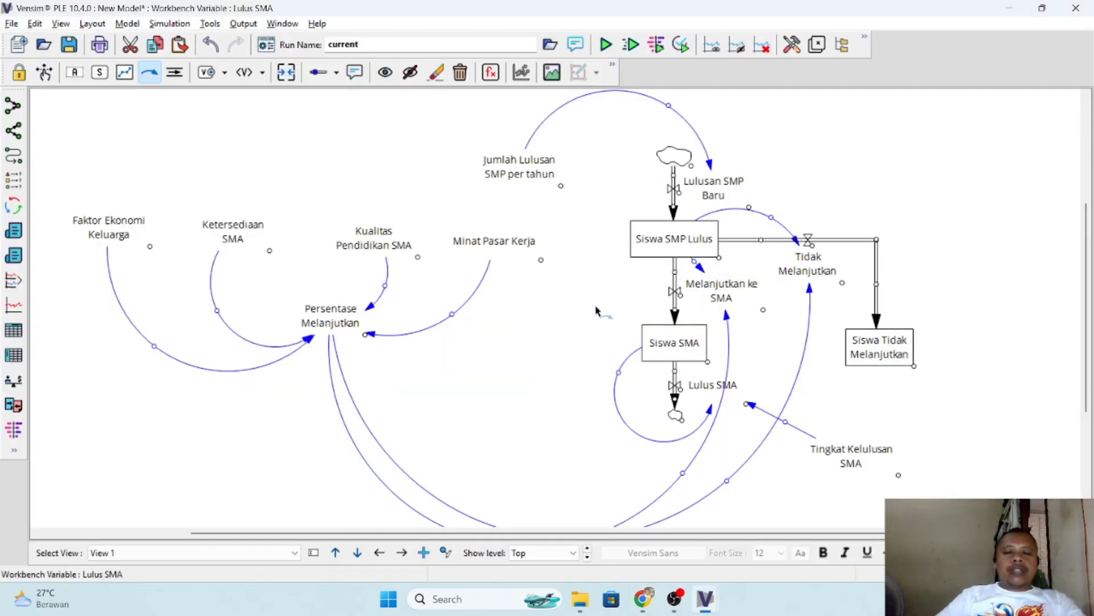
{"action": "key", "text": "alt+Tab"}
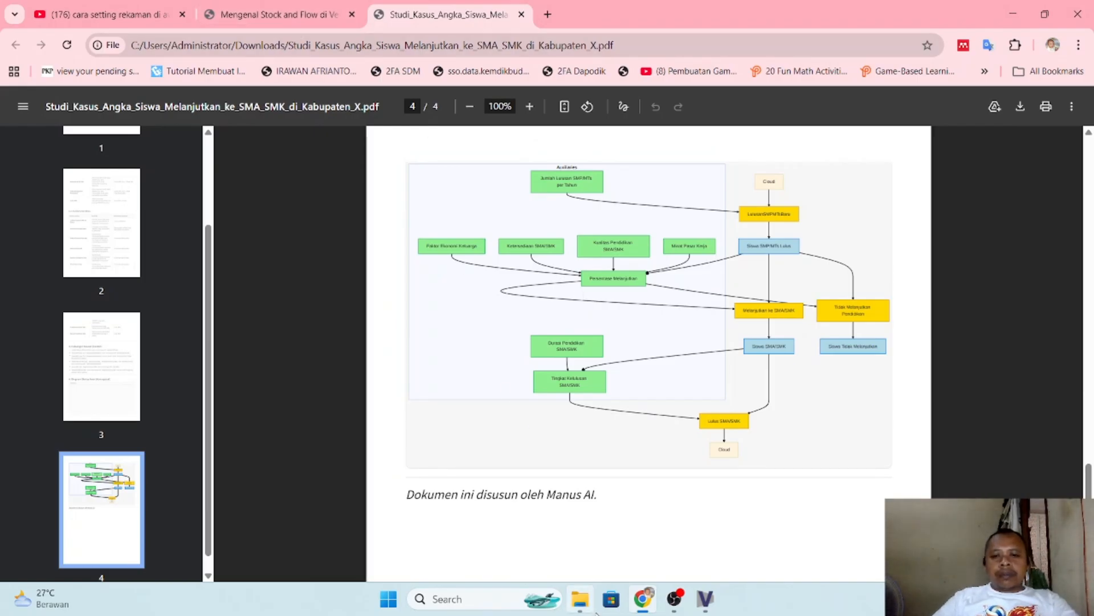
{"action": "left_click", "coordinate": [591, 573]}
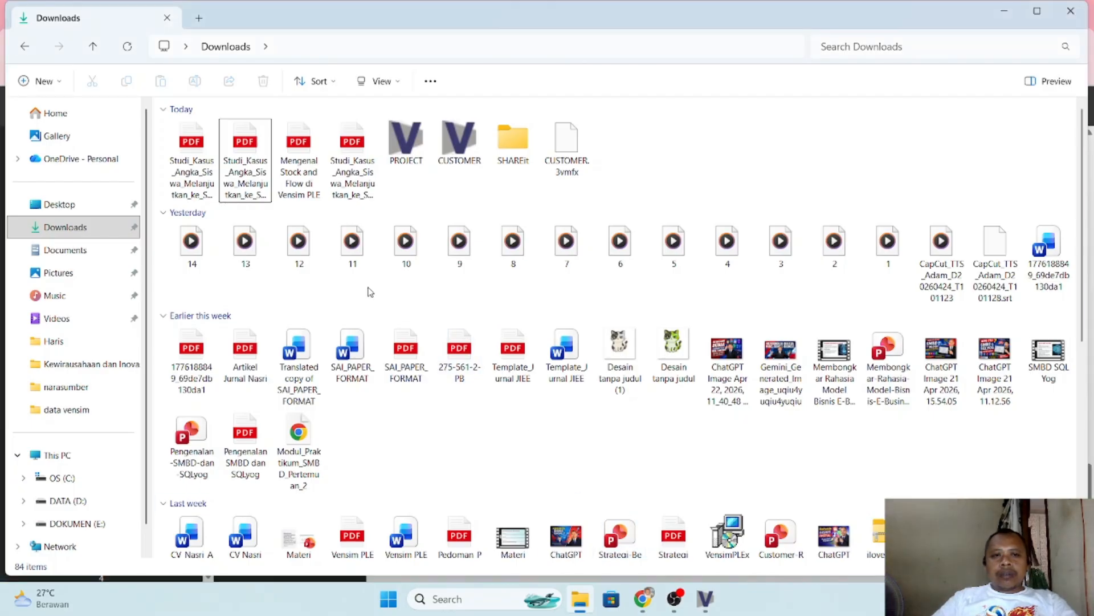
{"action": "left_click", "coordinate": [203, 166]}
{"action": "right_click", "coordinate": [205, 164]}
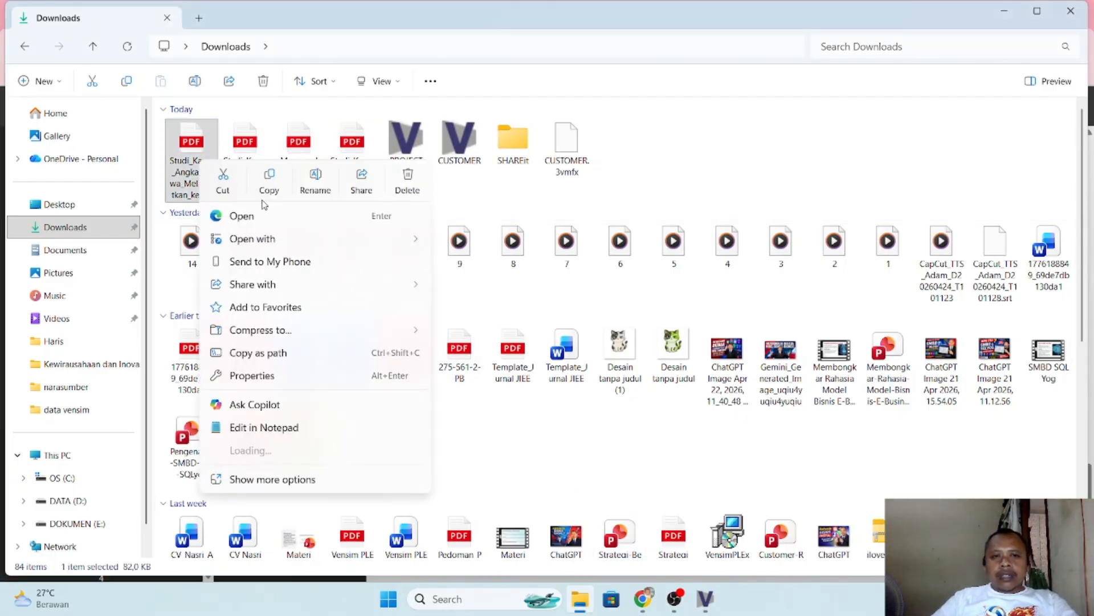
{"action": "mouse_move", "coordinate": [427, 246]}
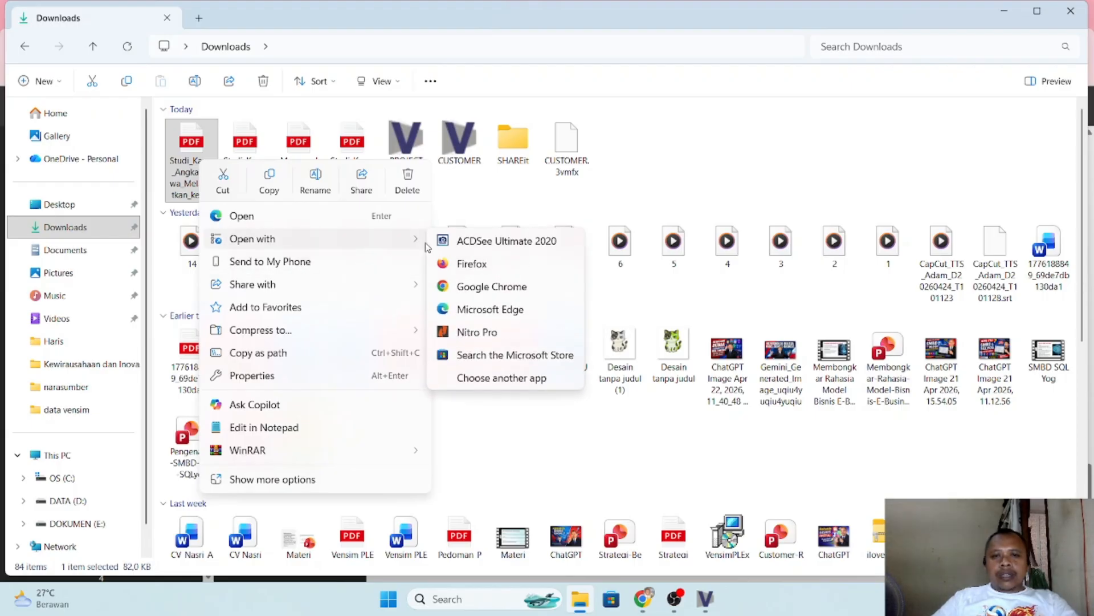
{"action": "left_click", "coordinate": [484, 286]}
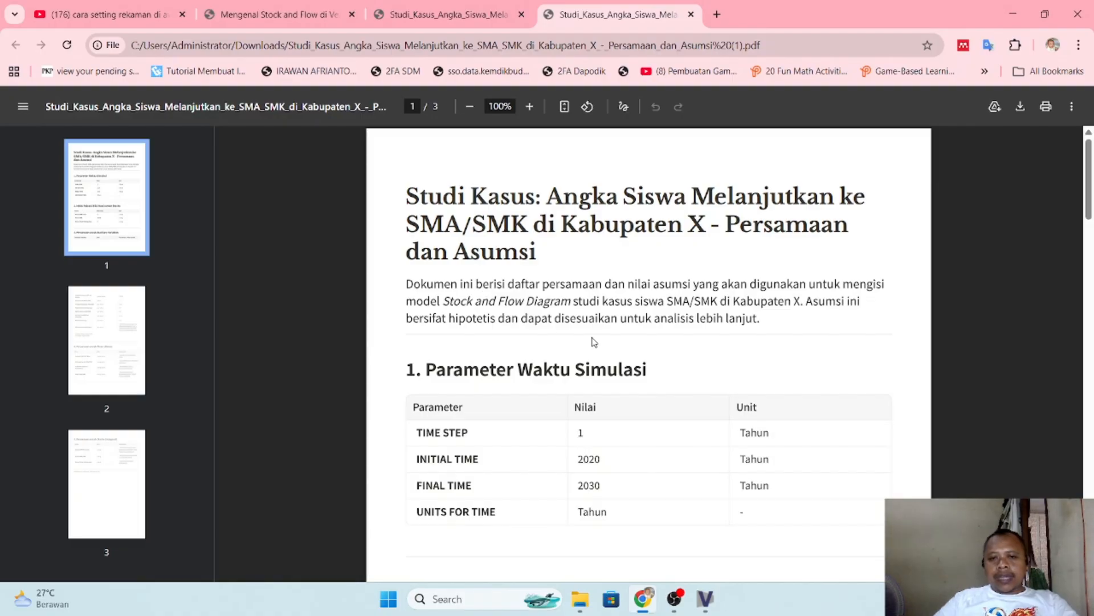
- Examine the PDF's Parameter Waktu Simulasi table and the start of the stock initial values section
{"action": "scroll", "coordinate": [594, 340], "scroll_direction": "down", "scroll_amount": 3}
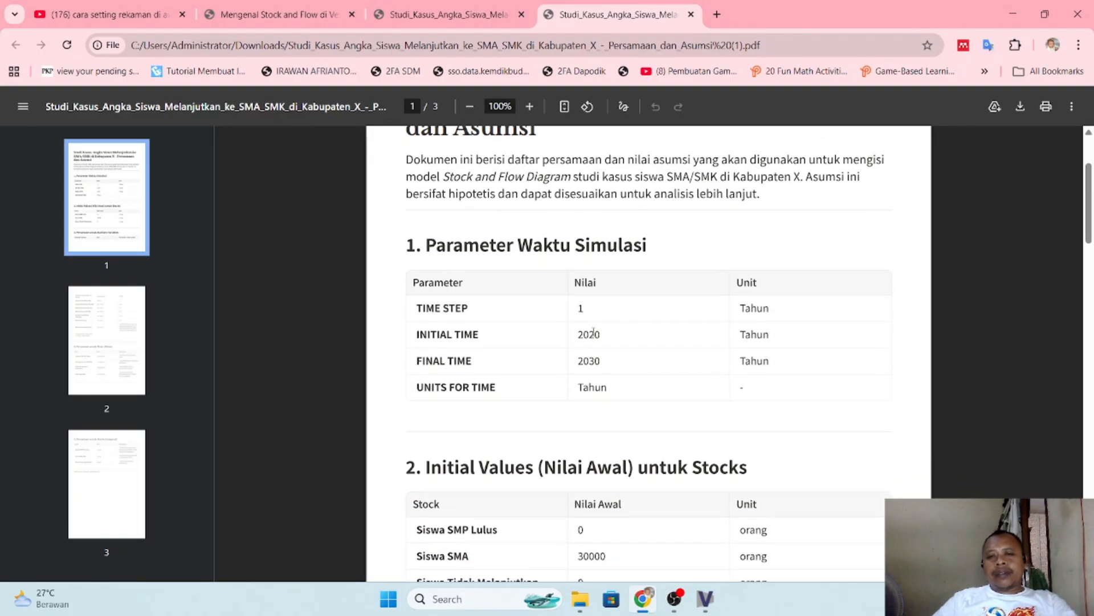
{"action": "scroll", "coordinate": [594, 331], "scroll_direction": "down", "scroll_amount": 1}
{"action": "scroll", "coordinate": [616, 359], "scroll_direction": "up", "scroll_amount": 1}
{"action": "scroll", "coordinate": [636, 313], "scroll_direction": "down", "scroll_amount": 1}
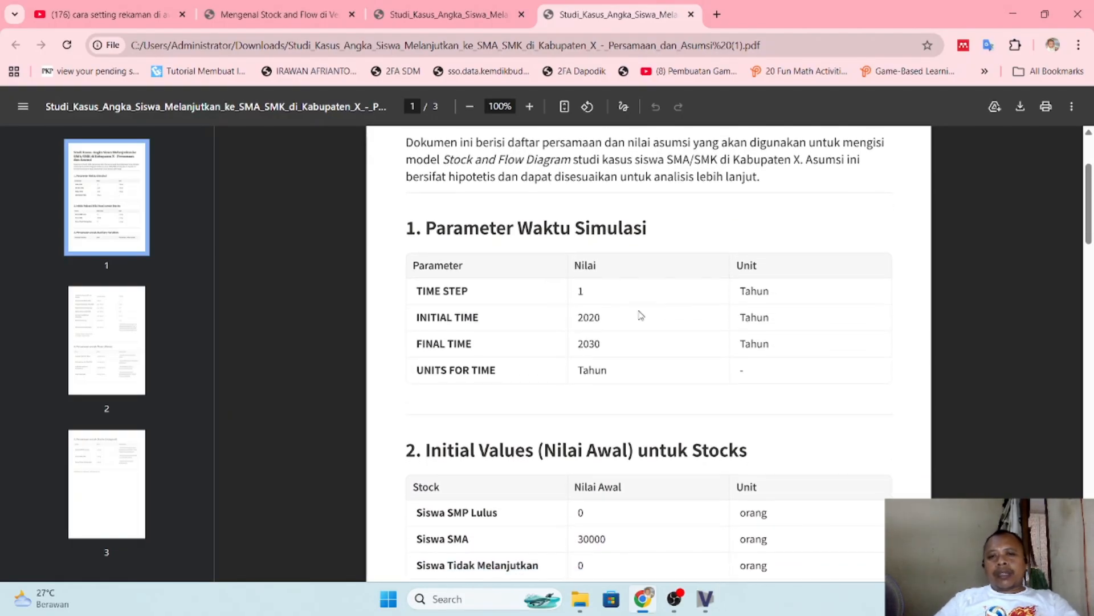
{"action": "scroll", "coordinate": [637, 353], "scroll_direction": "up", "scroll_amount": 2}
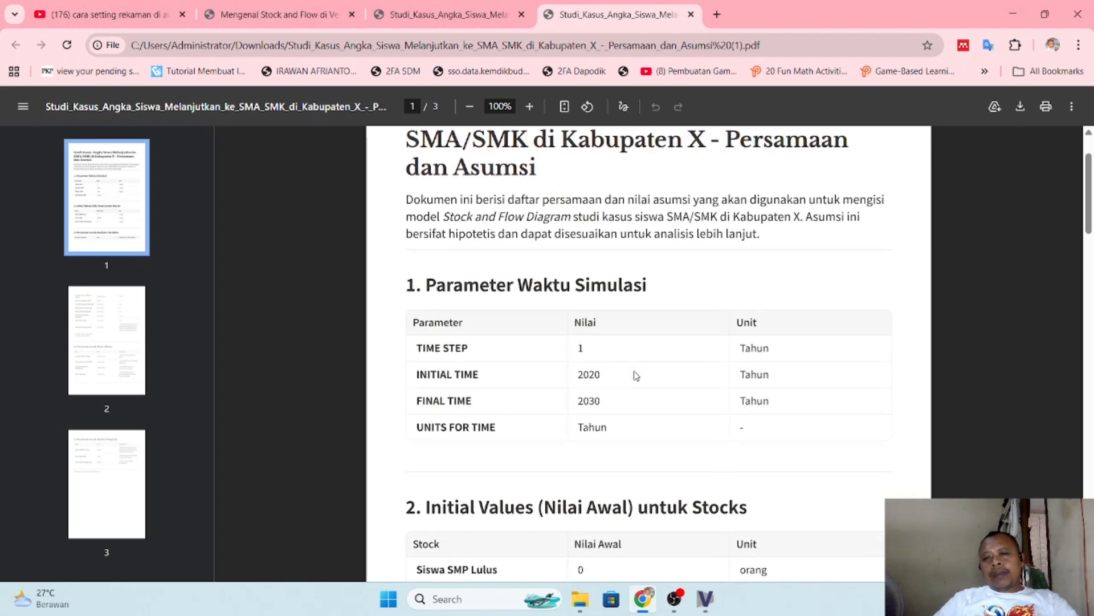
{"action": "scroll", "coordinate": [632, 365], "scroll_direction": "up", "scroll_amount": 1}
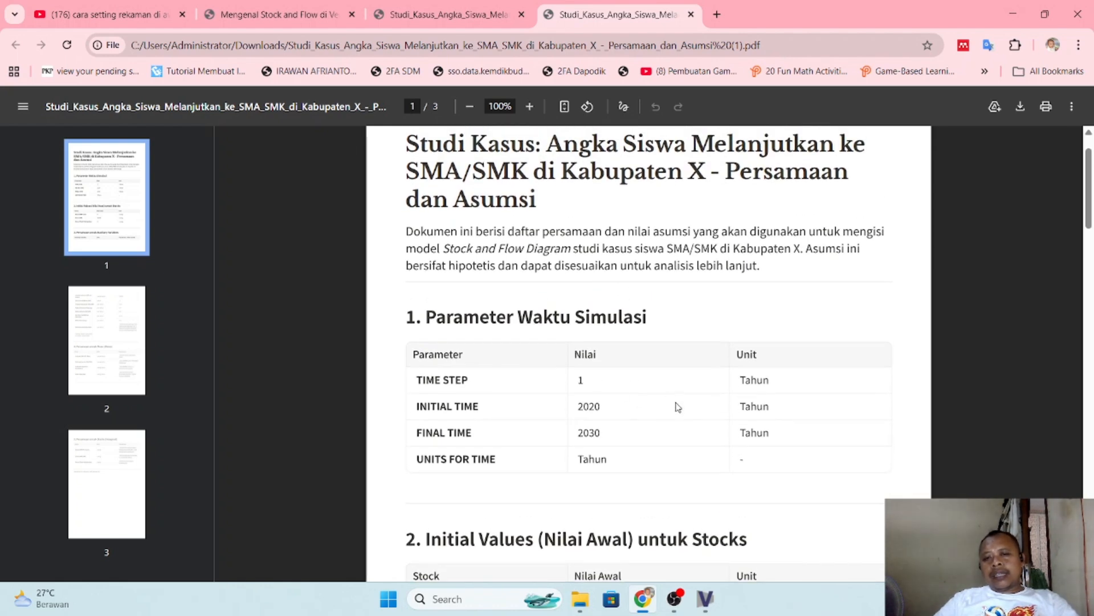
{"action": "scroll", "coordinate": [661, 407], "scroll_direction": "up", "scroll_amount": 1}
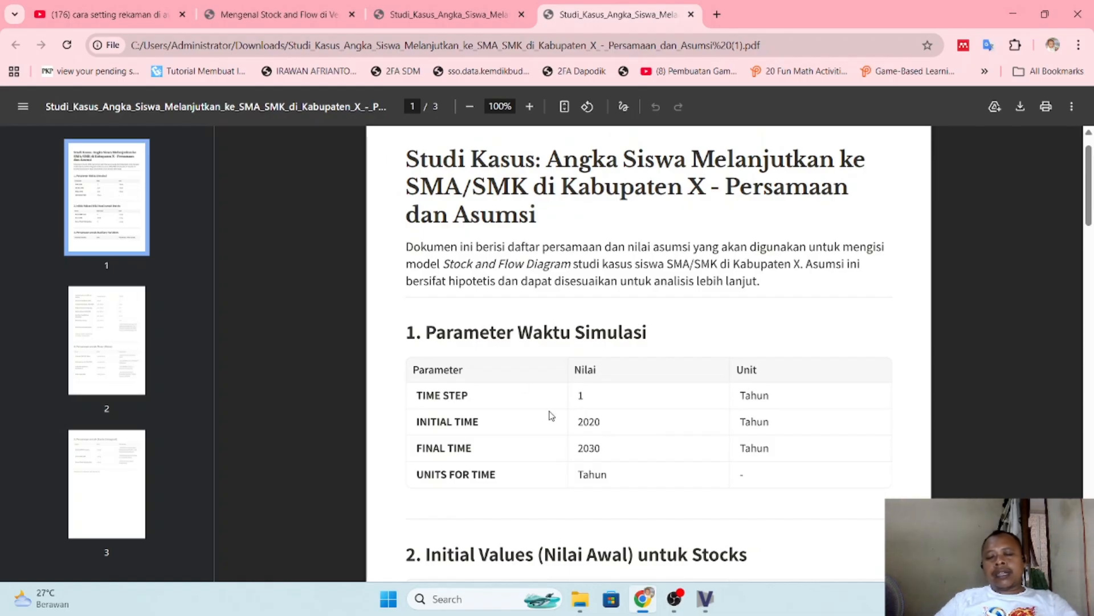
{"action": "scroll", "coordinate": [552, 416], "scroll_direction": "down", "scroll_amount": 1}
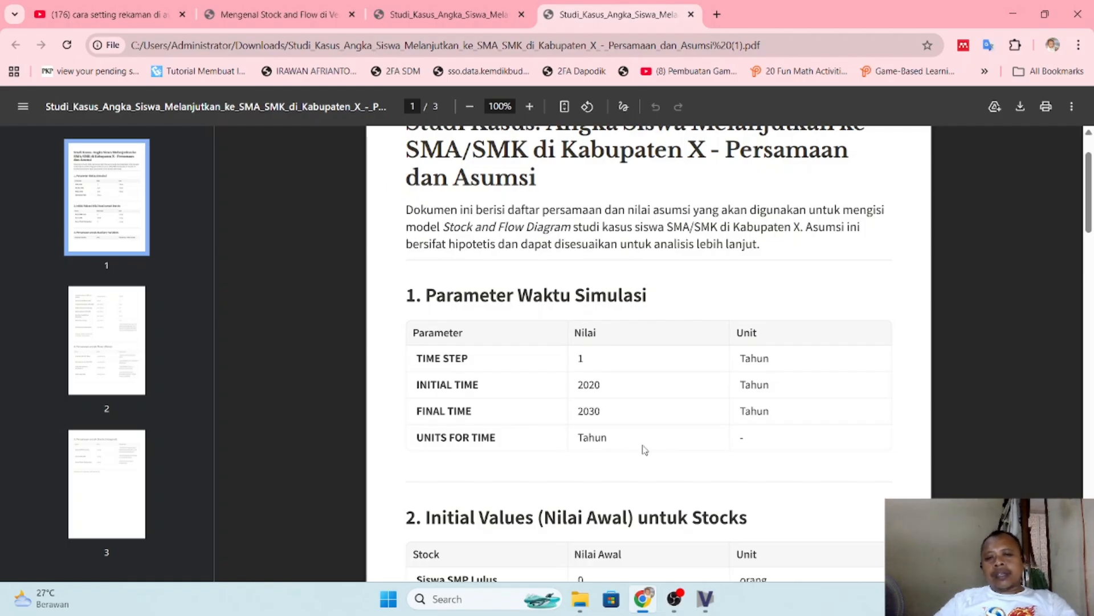
- Switch to Vensim and try to open the model settings
{"action": "key", "text": "alt+Tab"}
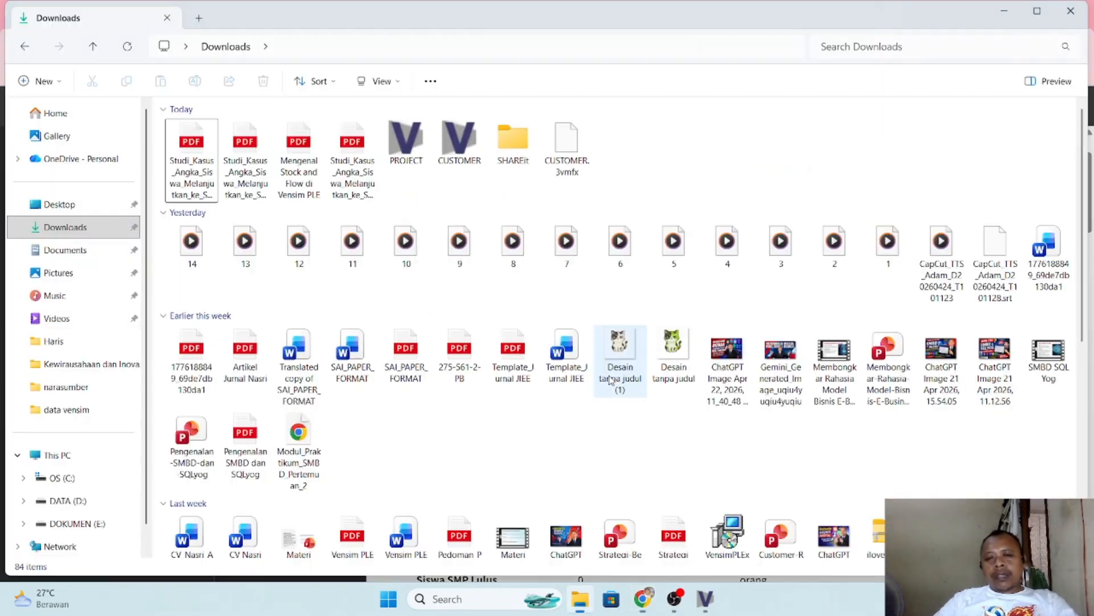
{"action": "key", "text": "alt+Tab"}
{"action": "key", "text": "Tab"}
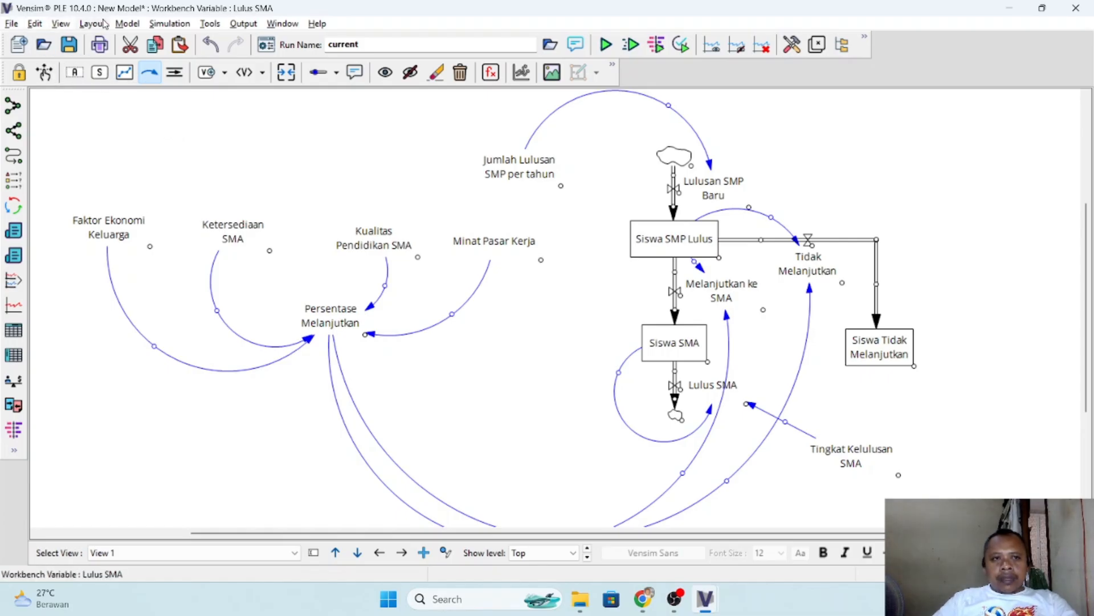
{"action": "left_click", "coordinate": [128, 23]}
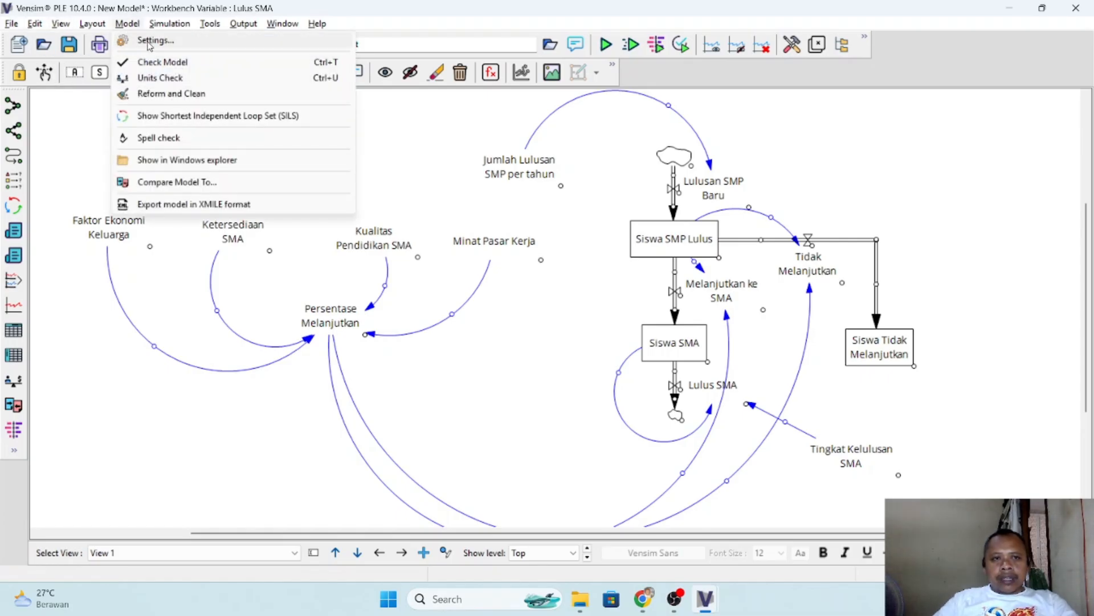
{"action": "left_click", "coordinate": [149, 42]}
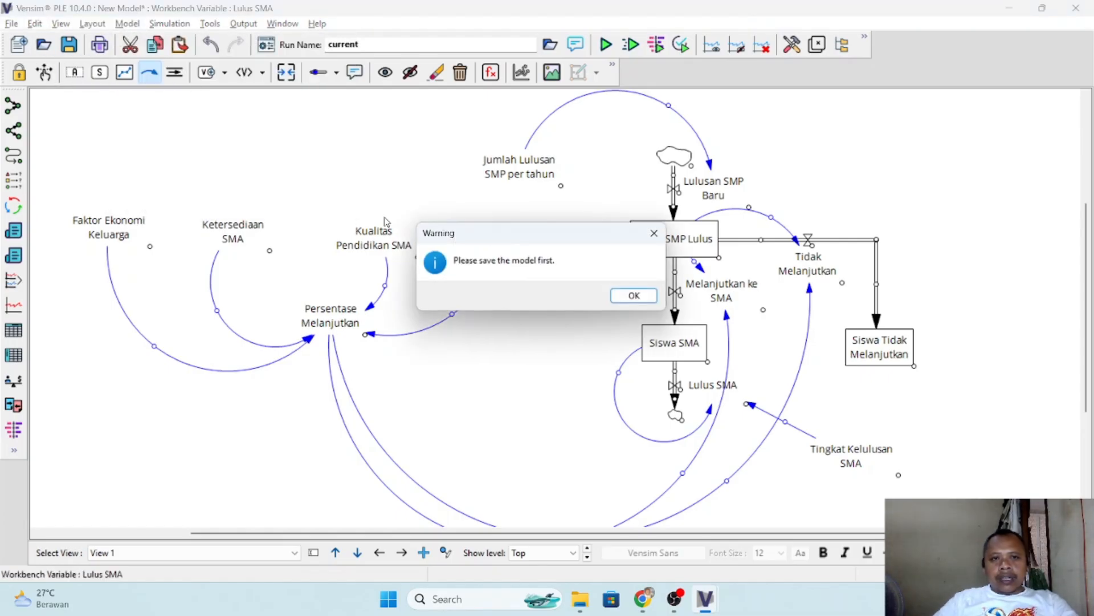
{"action": "left_click", "coordinate": [634, 296]}
- Try again to open the settings of the unsaved model
{"action": "left_click", "coordinate": [128, 25]}
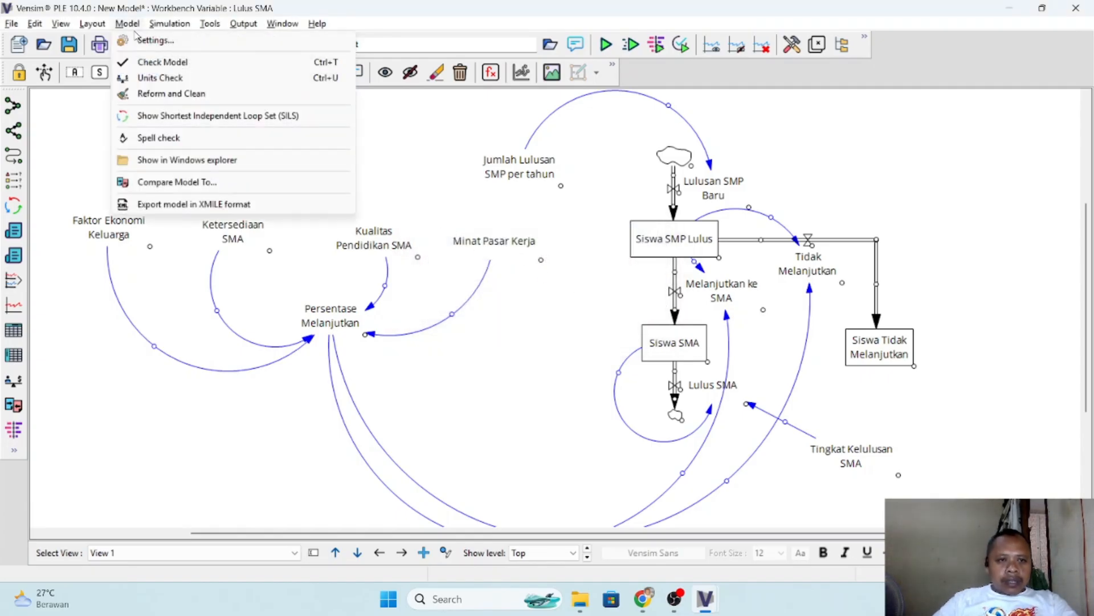
{"action": "left_click", "coordinate": [12, 25]}
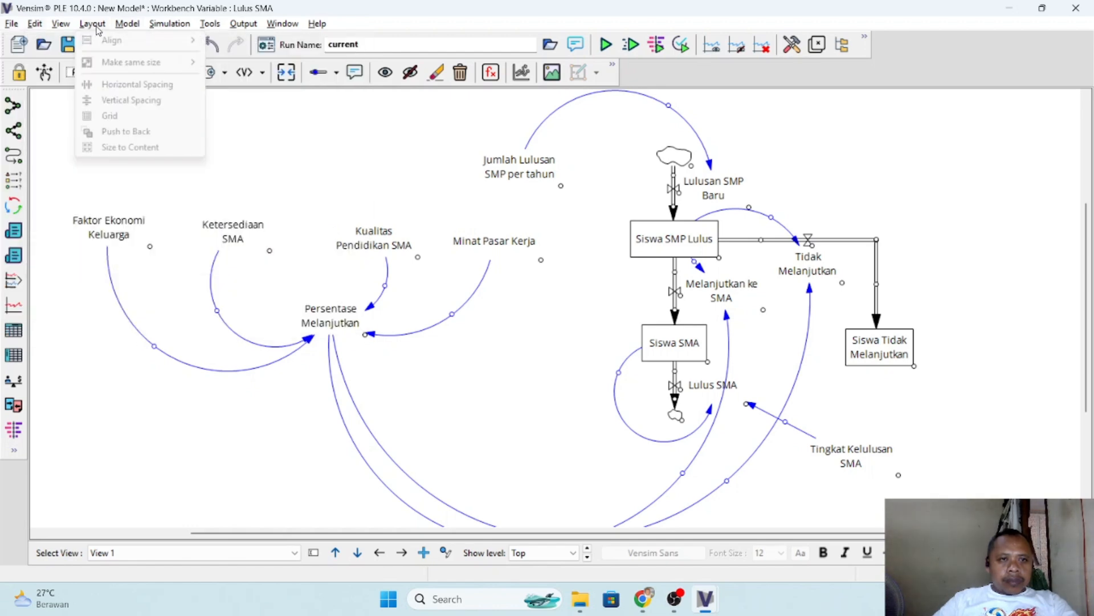
{"action": "mouse_move", "coordinate": [125, 26]}
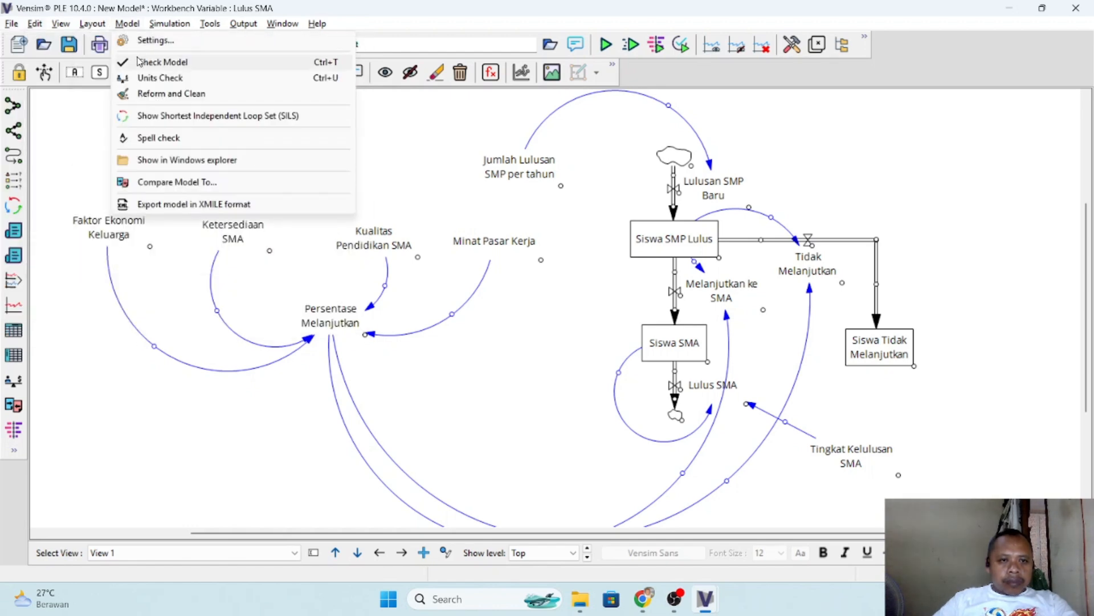
{"action": "left_click", "coordinate": [283, 307]}
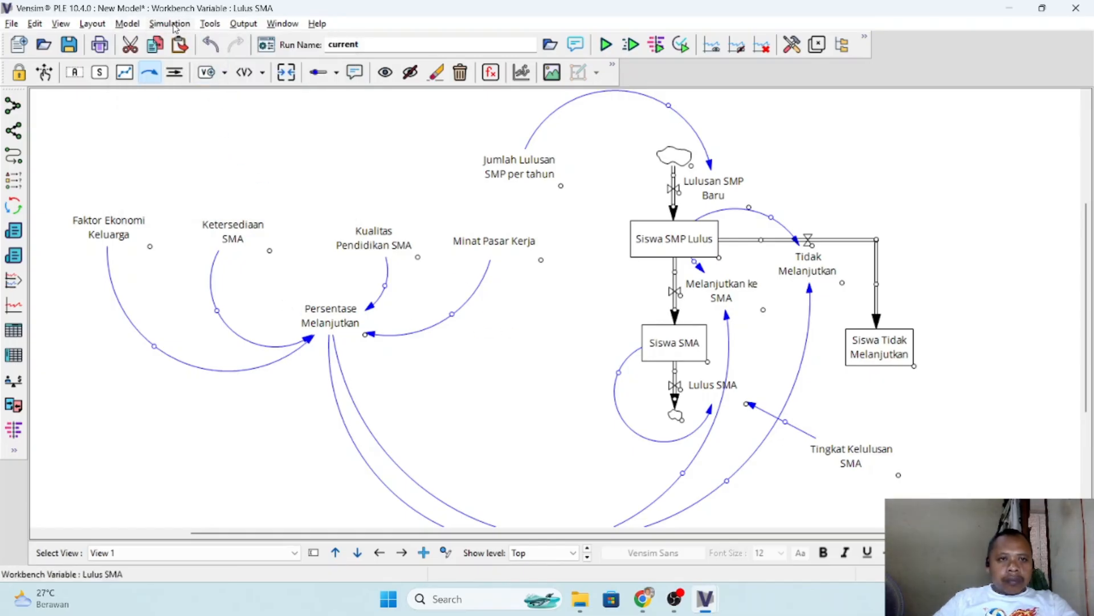
{"action": "left_click", "coordinate": [127, 24]}
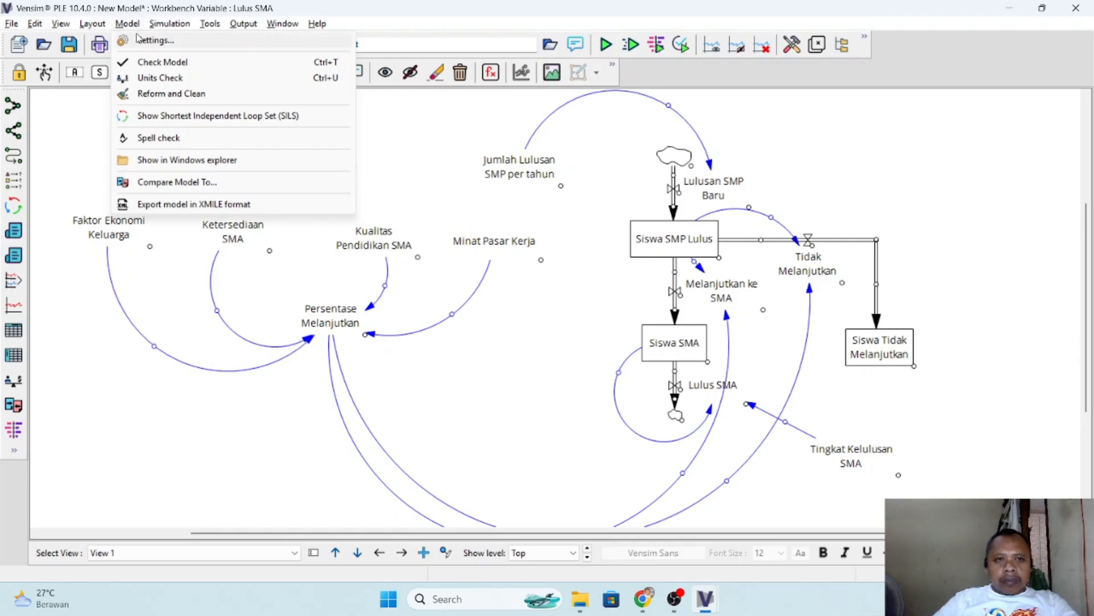
{"action": "left_click", "coordinate": [147, 42]}
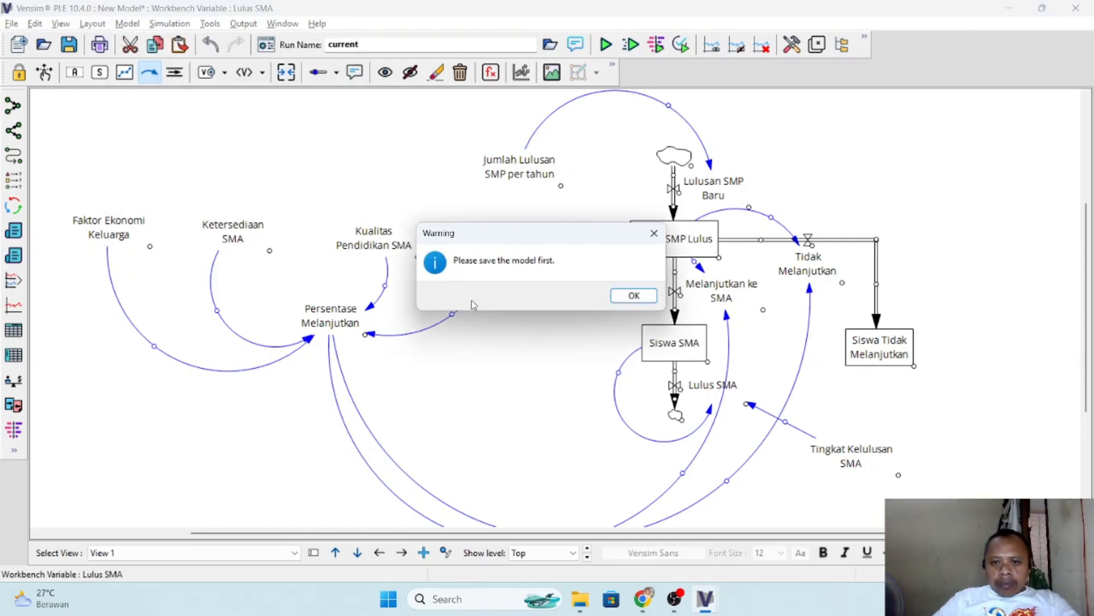
{"action": "left_click", "coordinate": [634, 296]}
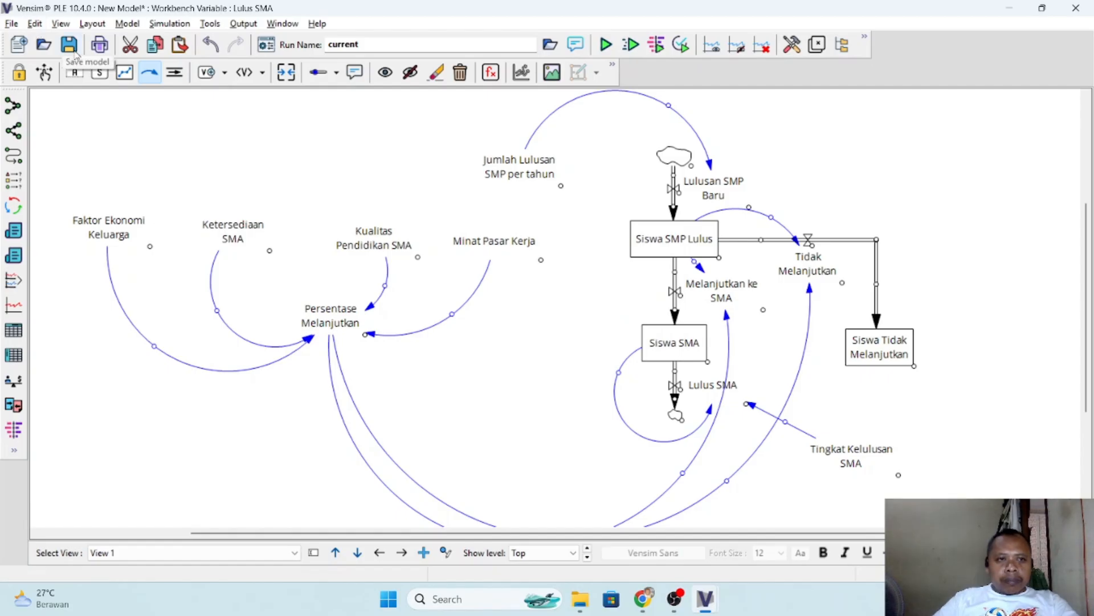
- Save the Vensim model as "Latihan 2 stock" in the data vensim folder
{"action": "left_click", "coordinate": [69, 45]}
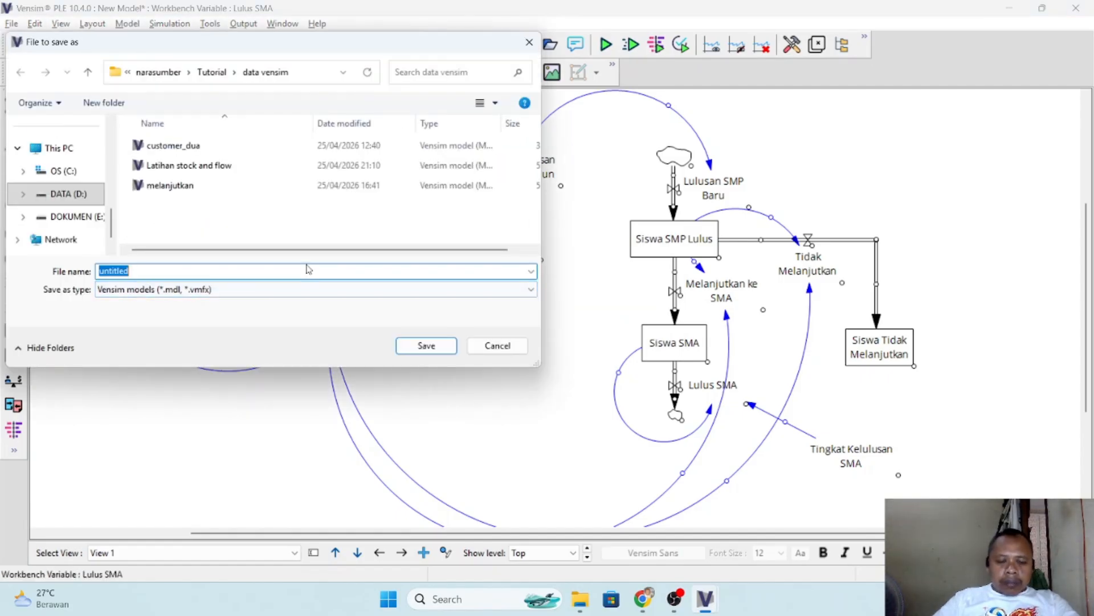
{"action": "type", "text": "Latihan"}
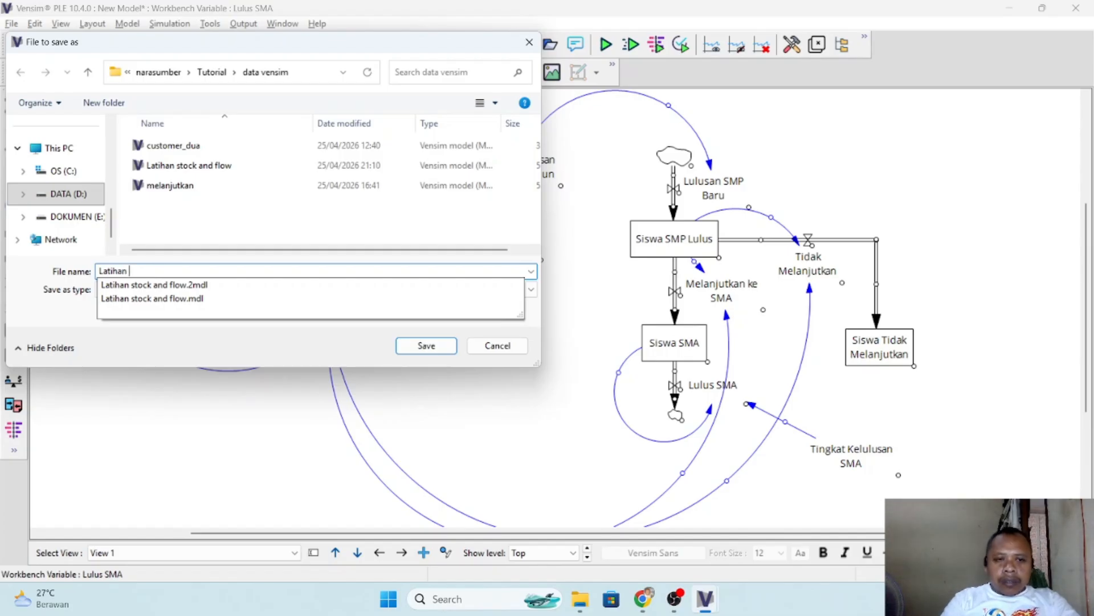
{"action": "type", "text": " 2 stock"}
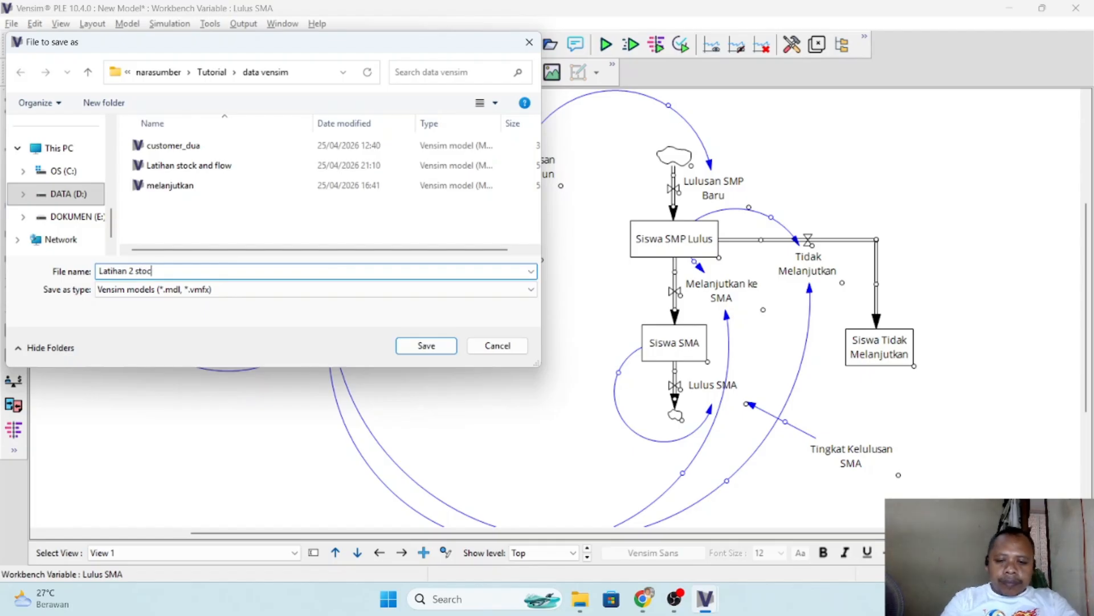
{"action": "left_click", "coordinate": [427, 346]}
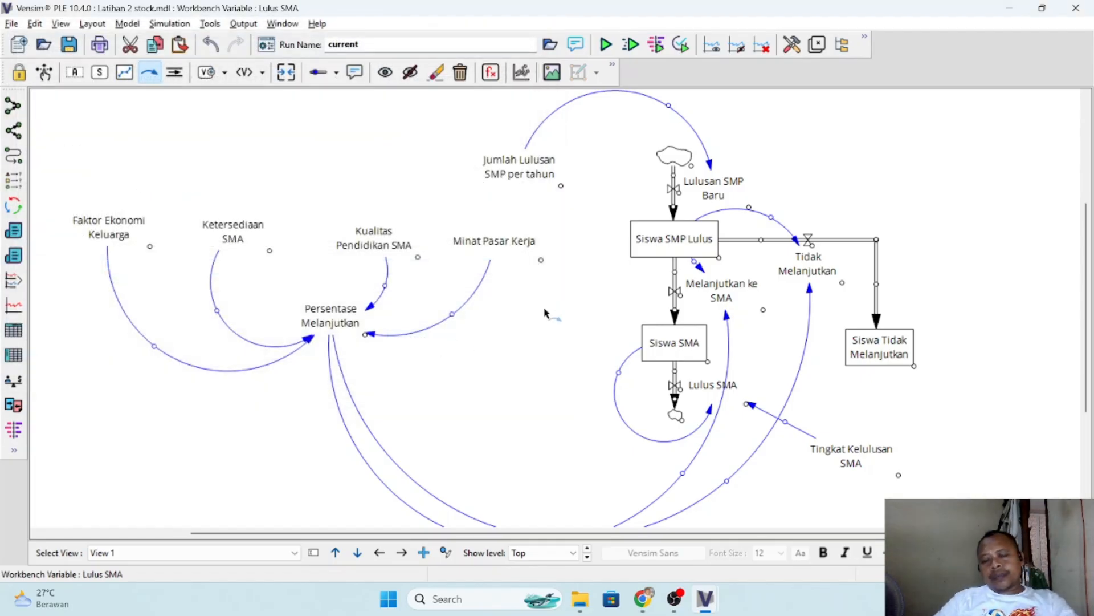
- Recheck the PDF's simulation time parameters and set Units for Time to Year in the Vensim model settings
{"action": "key", "text": "alt+Tab"}
{"action": "key", "text": "alt+Tab"}
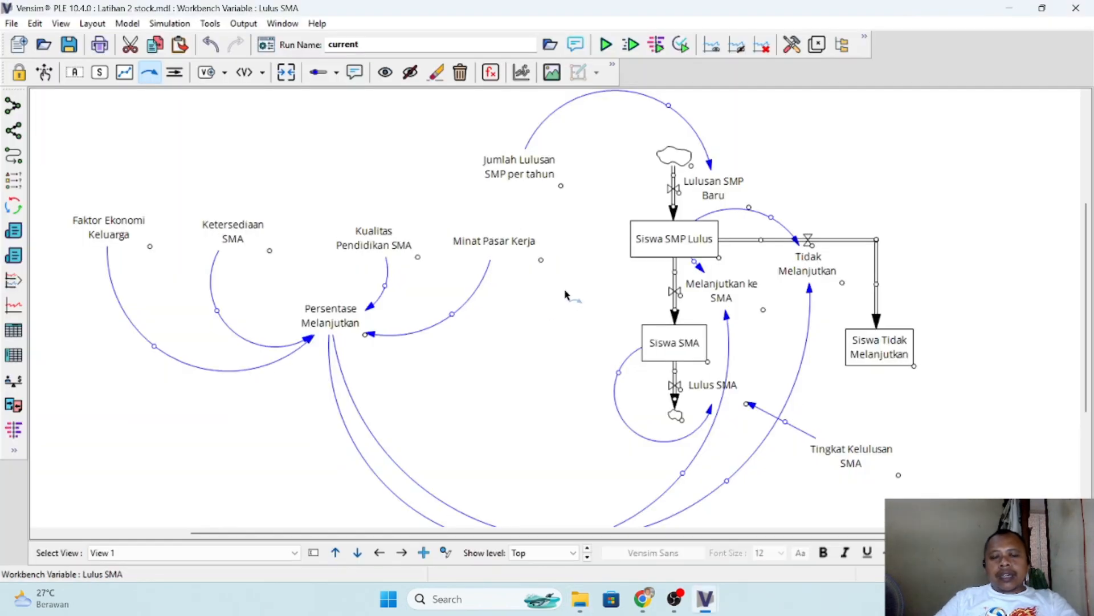
{"action": "key", "text": "alt+Tab"}
{"action": "key", "text": "alt+Tab"}
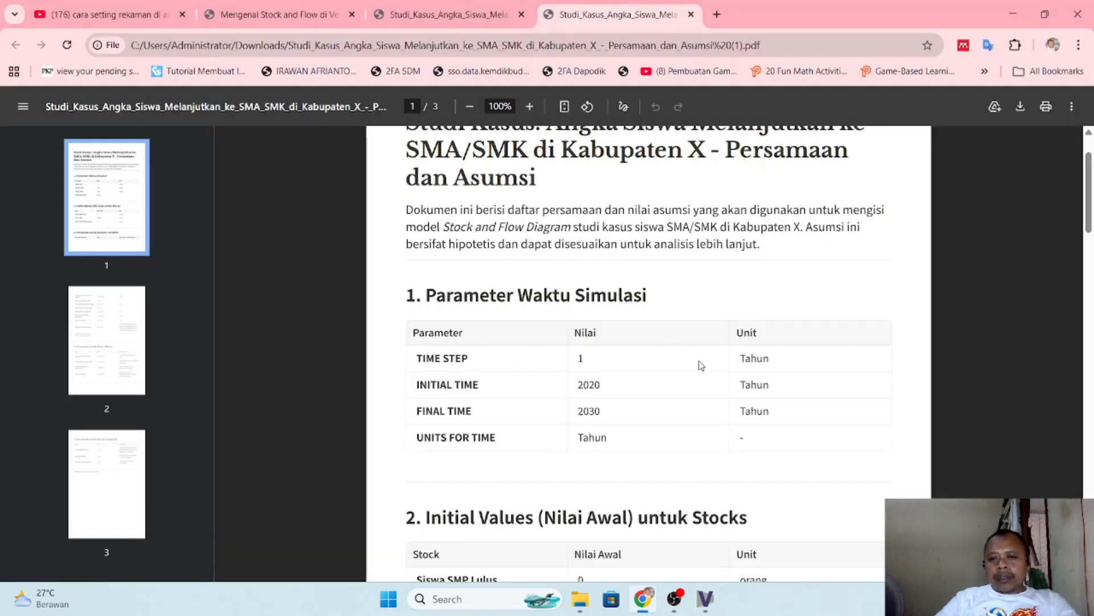
{"action": "key", "text": "alt+Tab"}
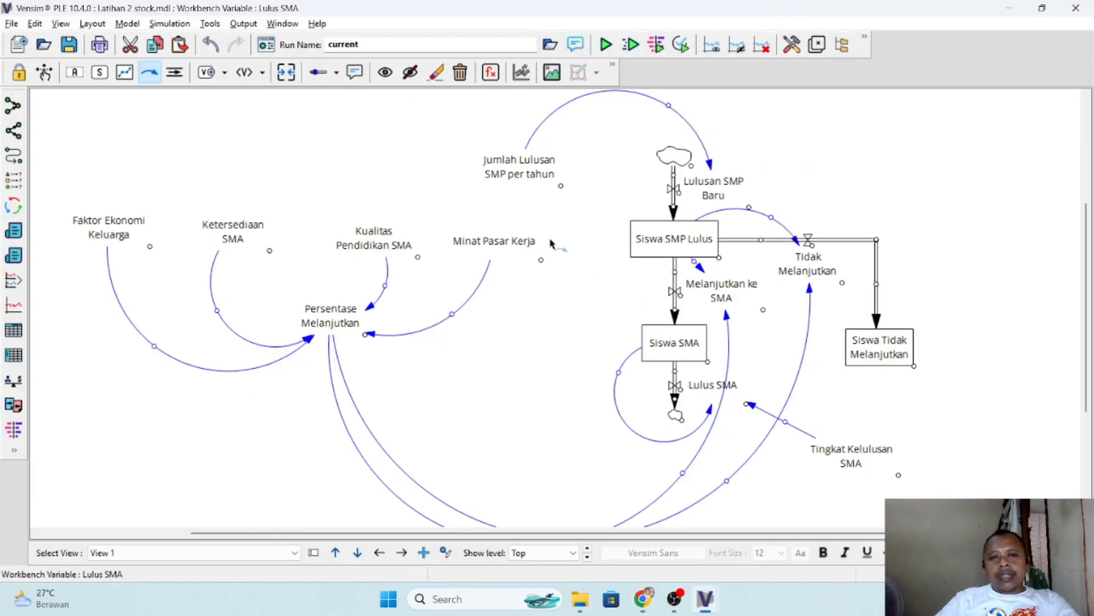
{"action": "left_click", "coordinate": [127, 23]}
{"action": "left_click", "coordinate": [146, 39]}
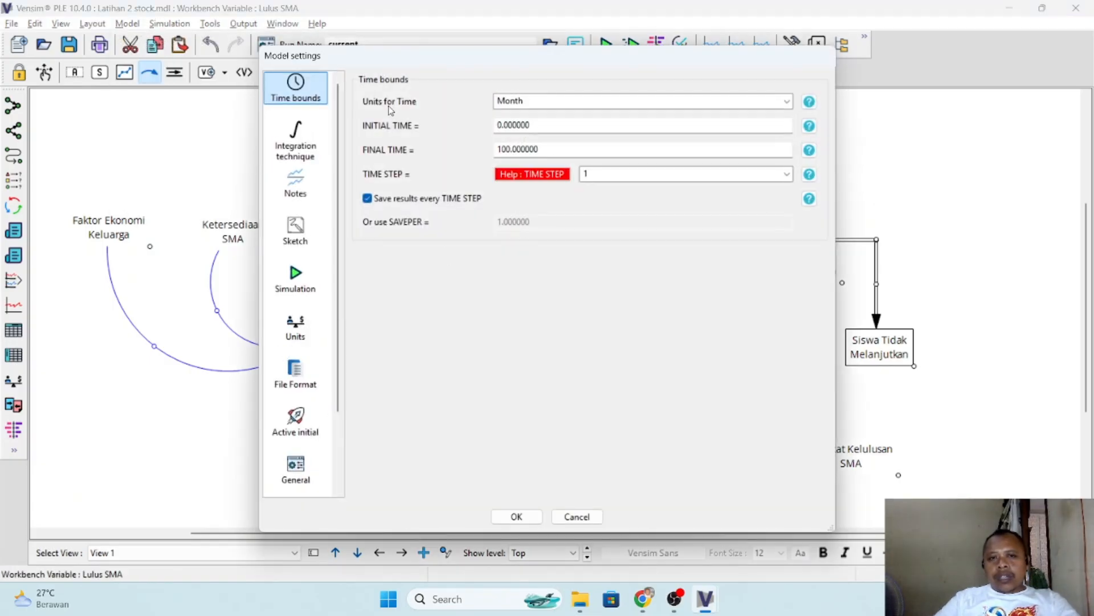
{"action": "key", "text": "alt+Tab"}
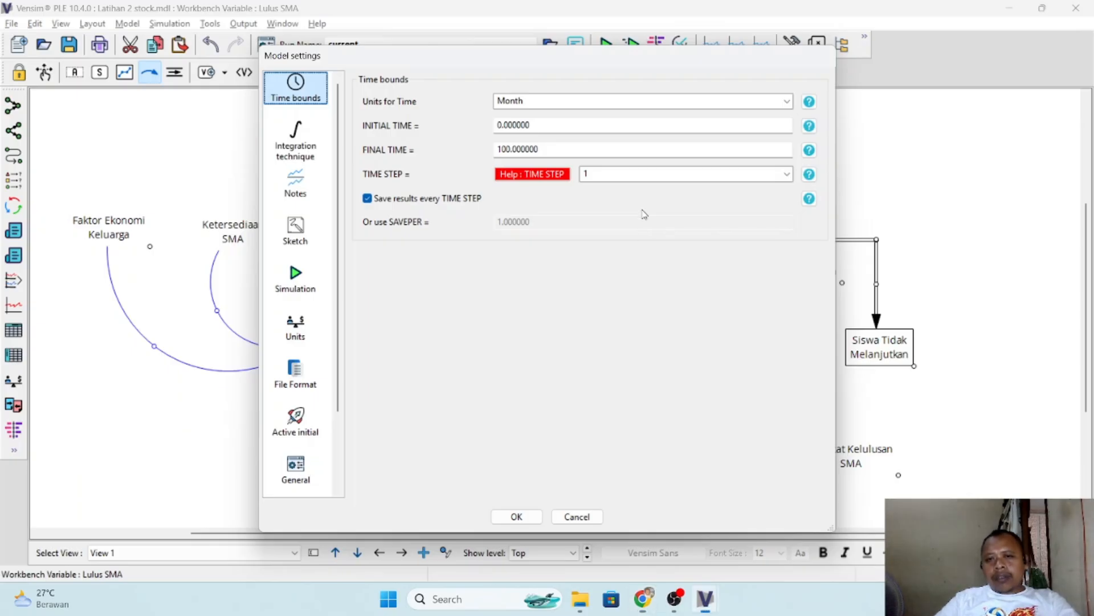
{"action": "key", "text": "alt+Tab"}
{"action": "key", "text": "Tab"}
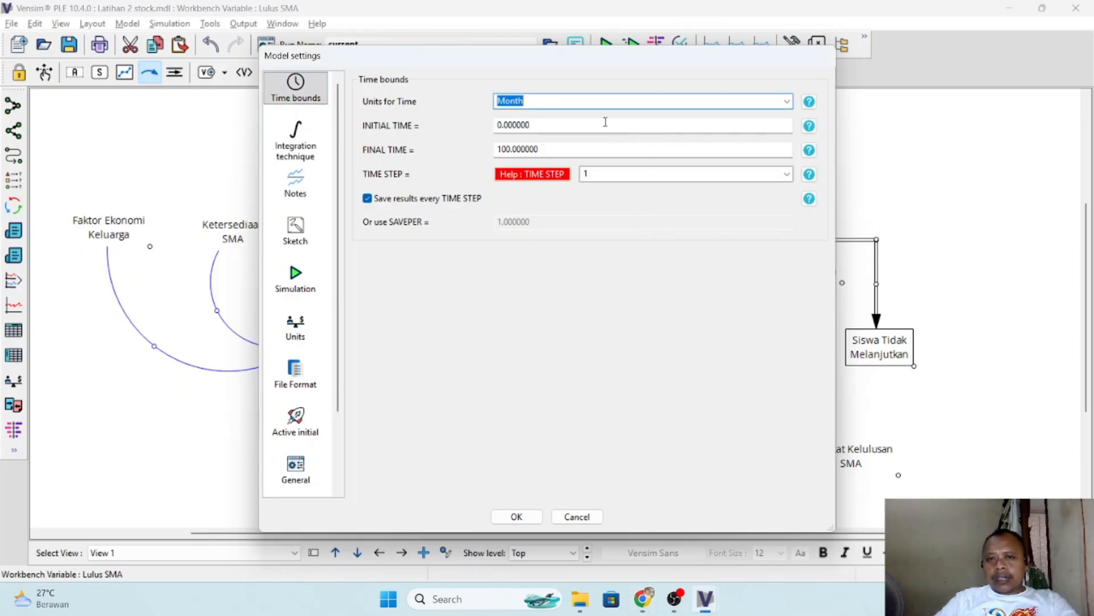
{"action": "left_click", "coordinate": [790, 107]}
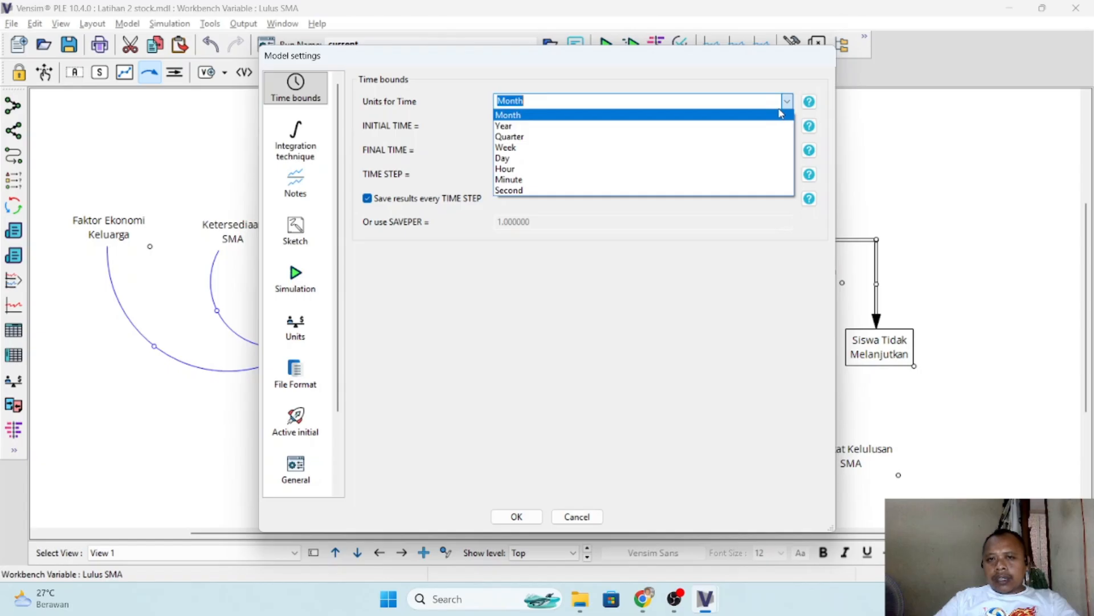
{"action": "left_click", "coordinate": [653, 122]}
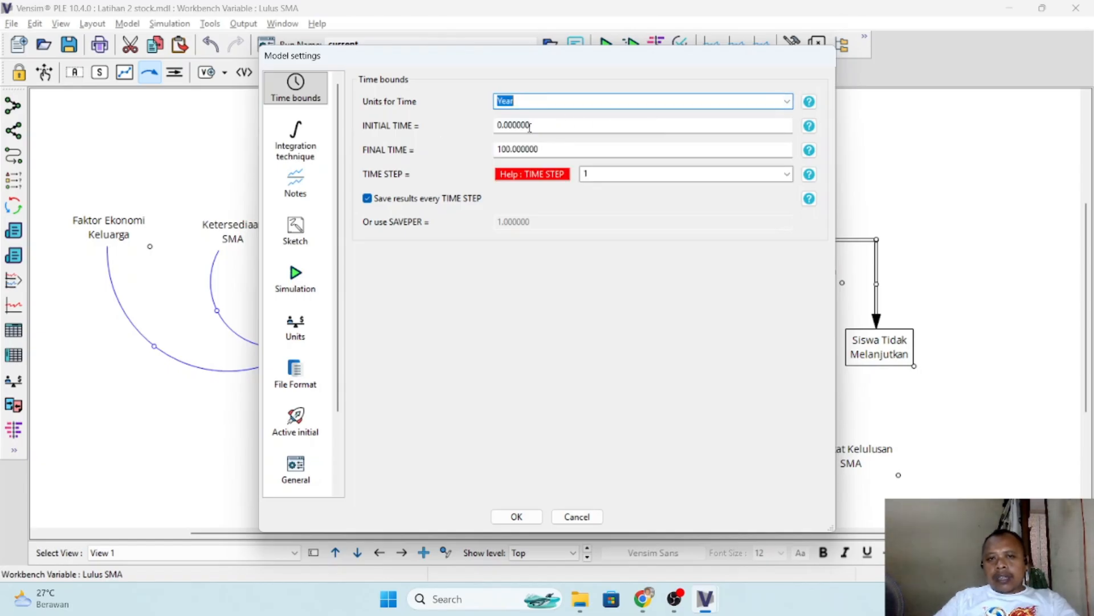
- Recheck the PDF's simulation time parameters and set INITIAL TIME to 2020 in the Vensim model settings
{"action": "key", "text": "alt+Tab"}
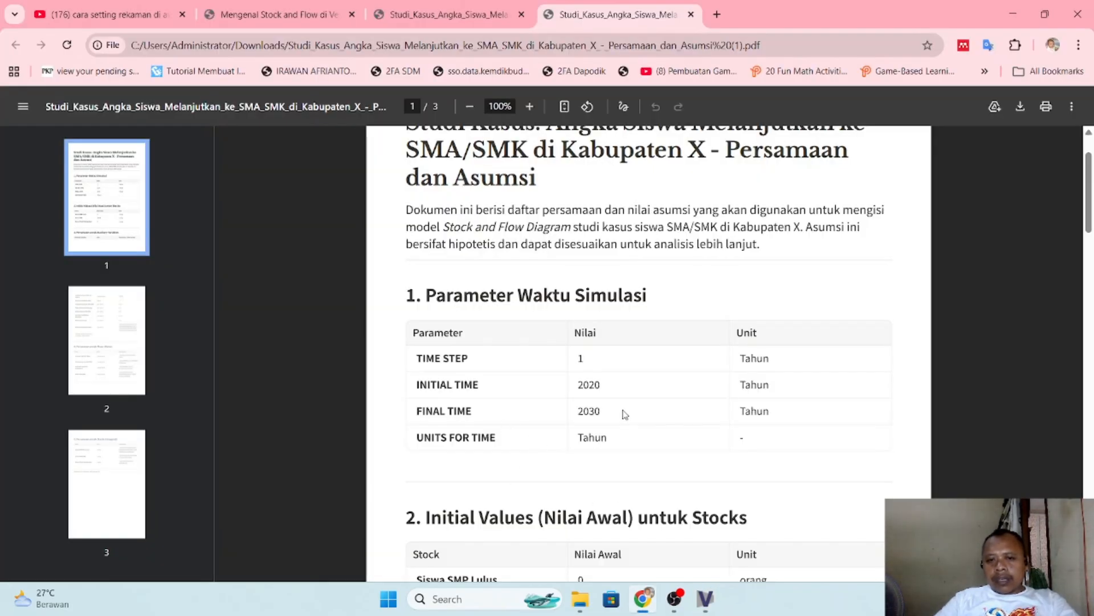
{"action": "key", "text": "alt+Tab"}
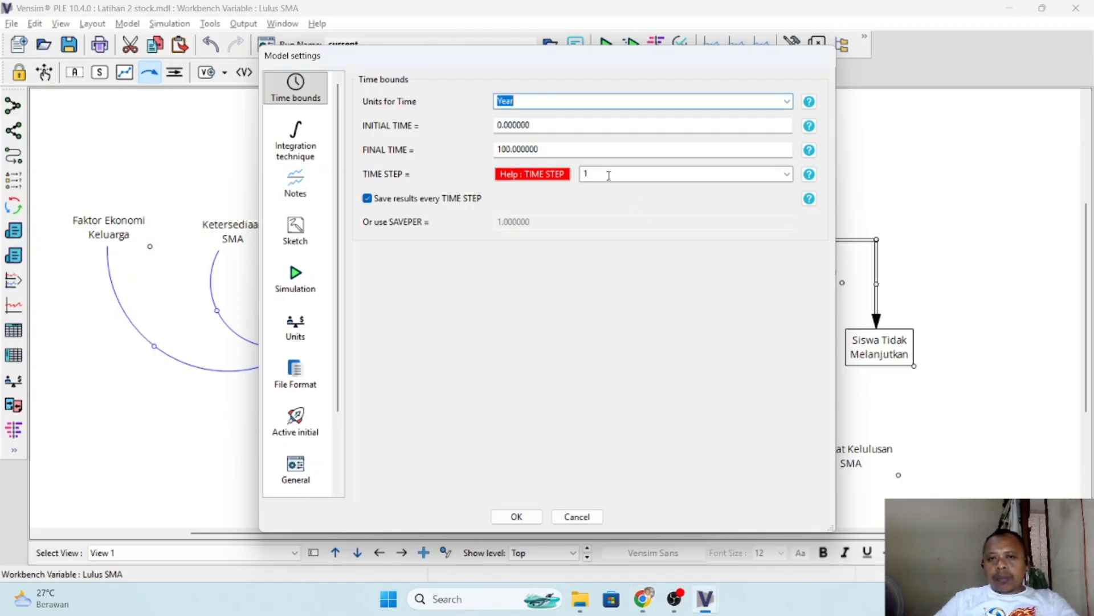
{"action": "left_click", "coordinate": [543, 124]}
{"action": "double_click", "coordinate": [542, 125]}
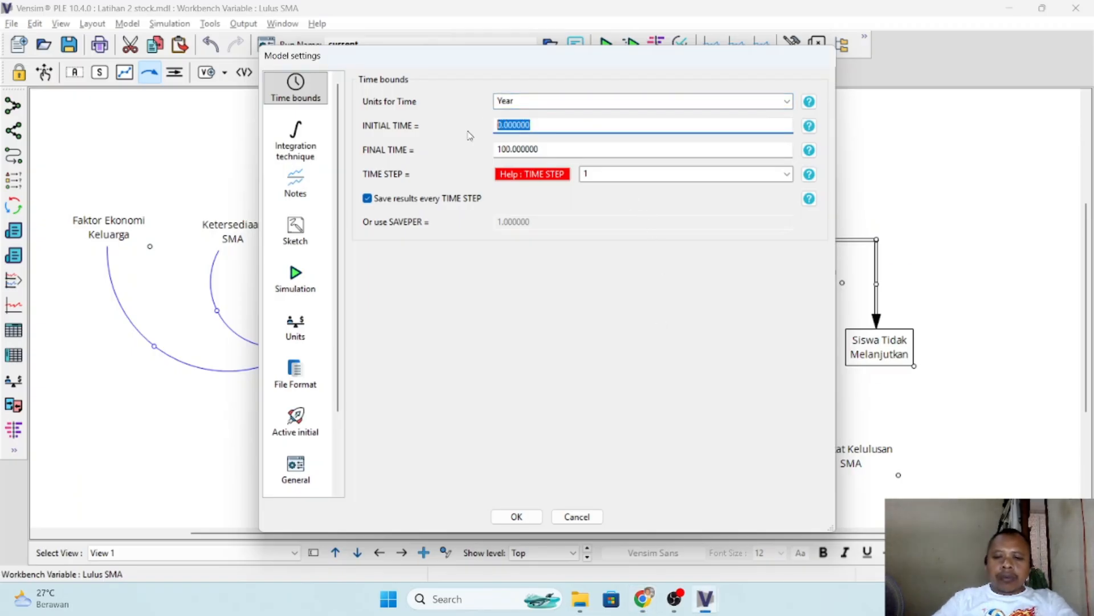
{"action": "type", "text": "2020"}
{"action": "key", "text": "Tab"}
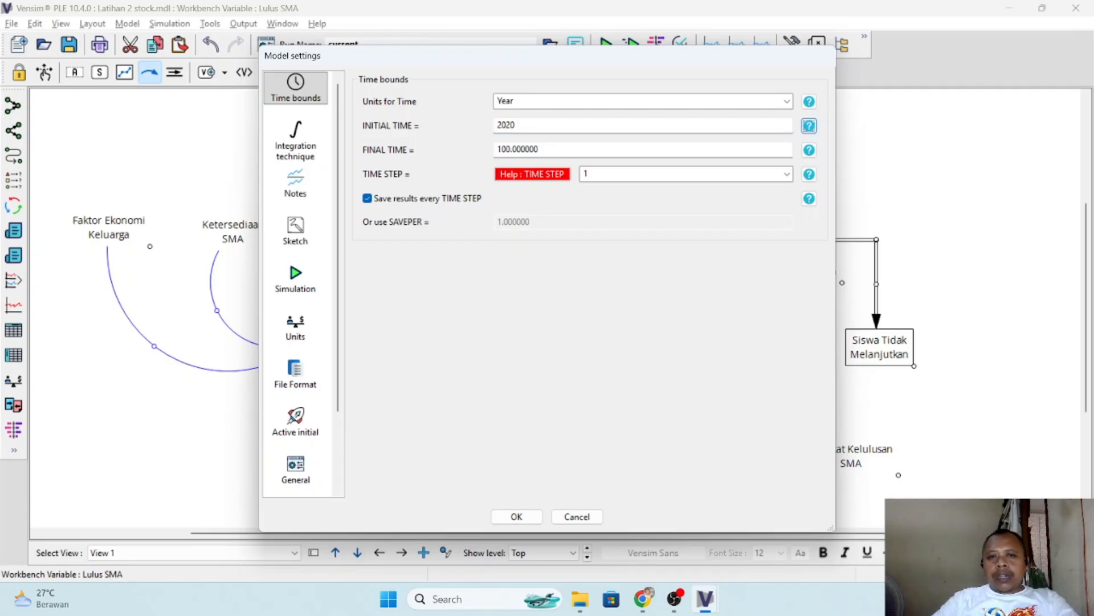
- Check the PDF once more, set FINAL TIME to 2030, and accept the model settings
{"action": "key", "text": "alt+Tab"}
{"action": "key", "text": "alt+Tab"}
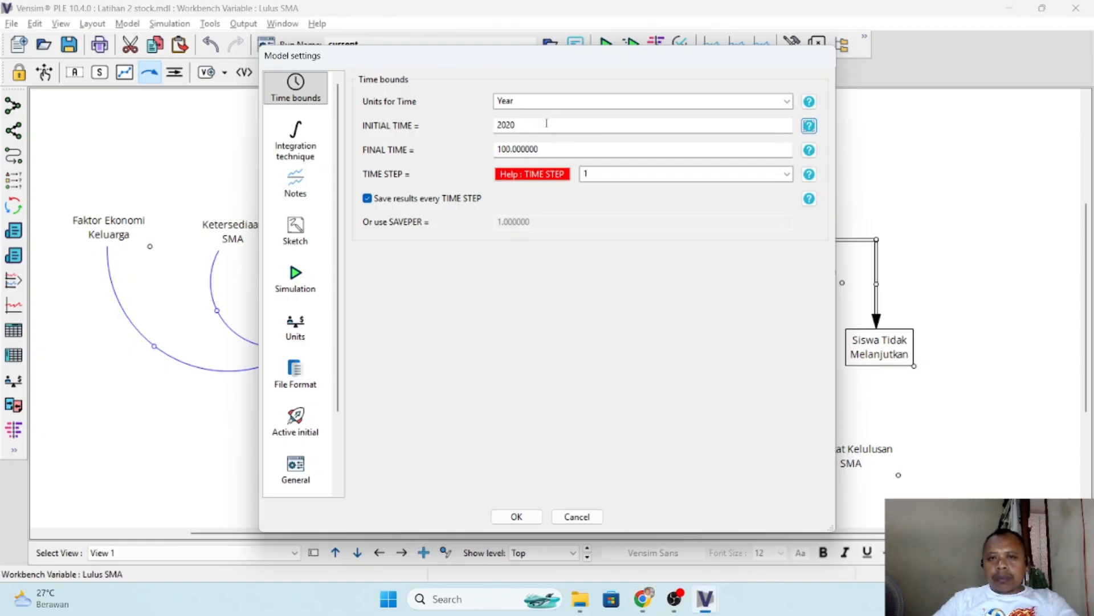
{"action": "left_click", "coordinate": [562, 147]}
{"action": "double_click", "coordinate": [563, 147]}
{"action": "type", "text": "2"}
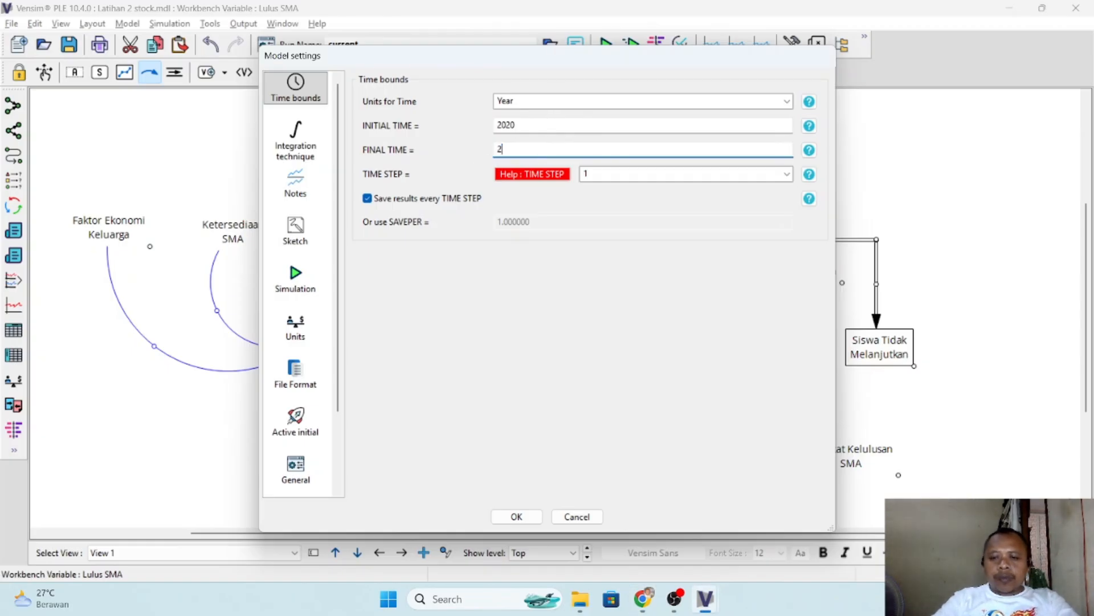
{"action": "type", "text": "030"}
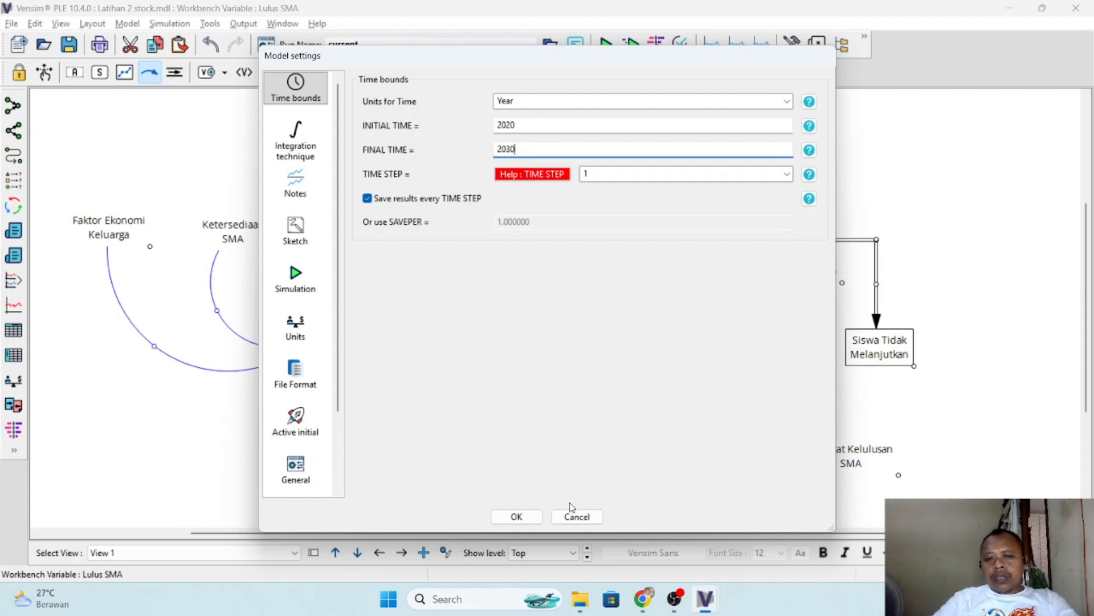
{"action": "left_click", "coordinate": [529, 518]}
- Review the PDF's table of initial stock values and activate the Equation tool in Vensim
{"action": "key", "text": "alt+Tab"}
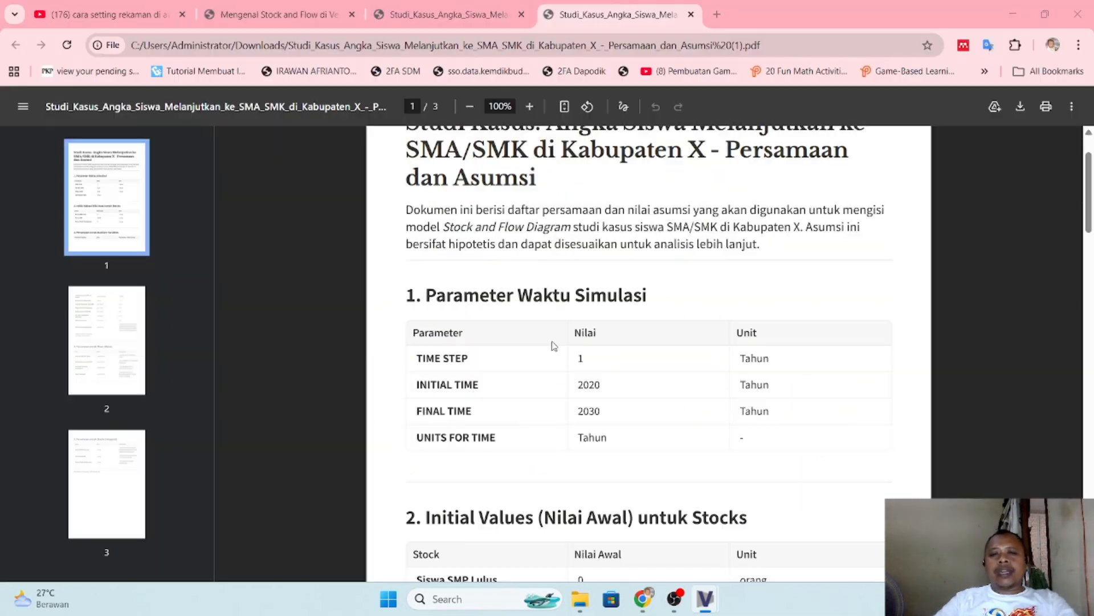
{"action": "scroll", "coordinate": [617, 393], "scroll_direction": "down", "scroll_amount": 5}
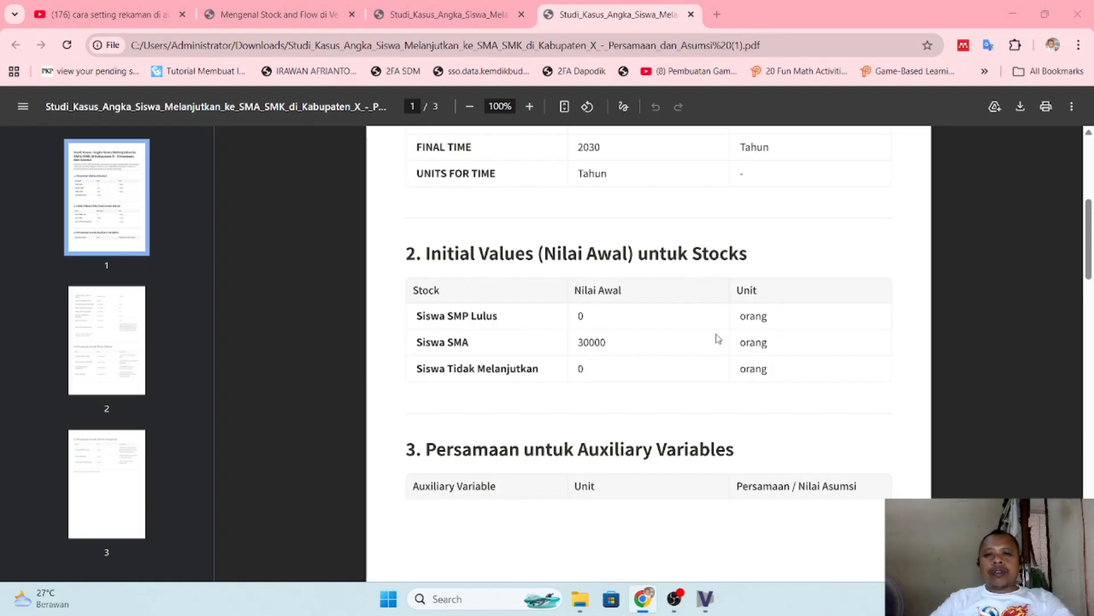
{"action": "key", "text": "alt+Tab"}
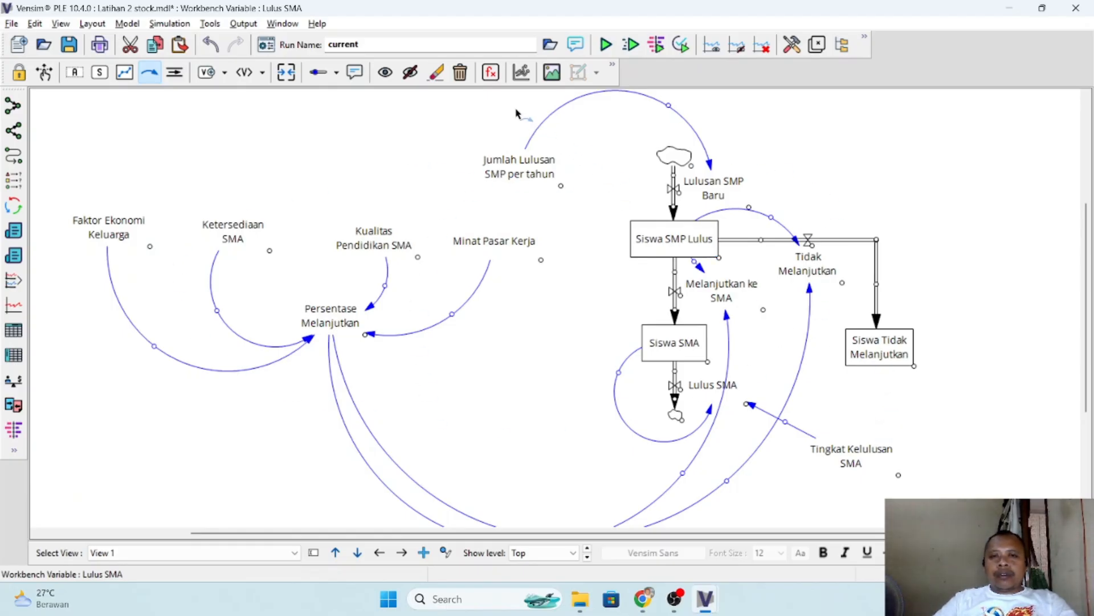
{"action": "left_click", "coordinate": [489, 73]}
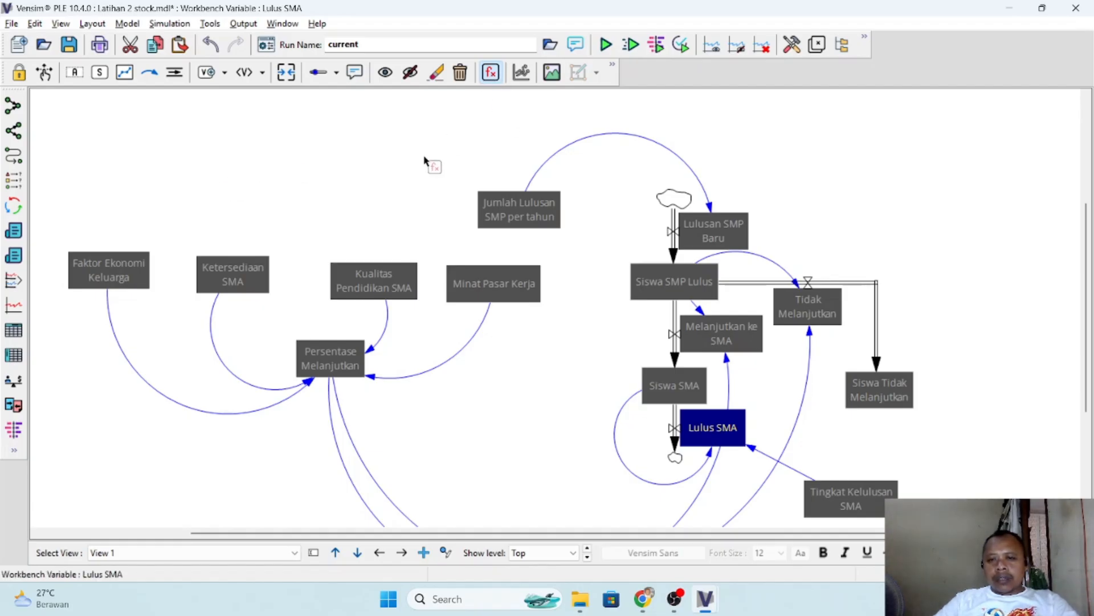
{"action": "left_click", "coordinate": [44, 73]}
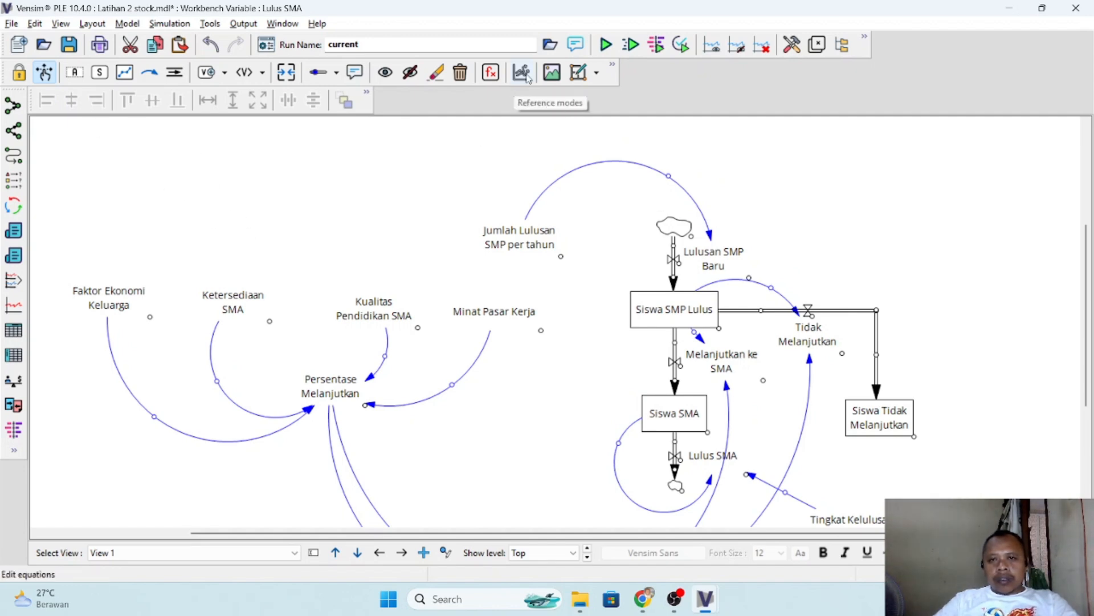
{"action": "left_click", "coordinate": [491, 73]}
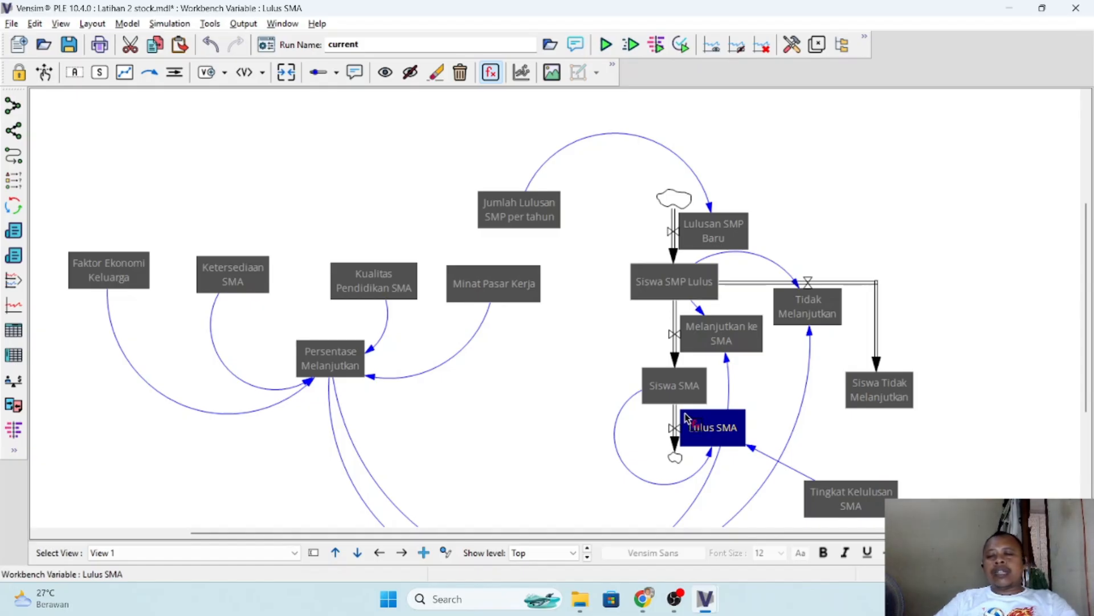
- Consult the PDF's initial values and set the initial value of the Siswa SMP Lulus stock to 0 in Vensim
{"action": "key", "text": "alt+Tab"}
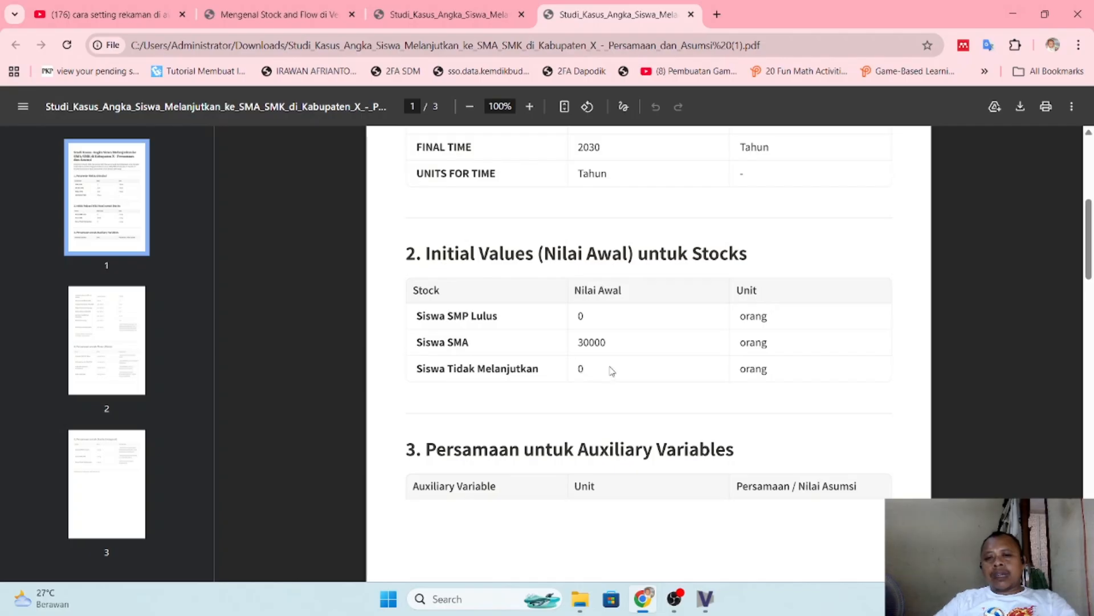
{"action": "key", "text": "alt+Tab"}
{"action": "left_click", "coordinate": [666, 285]}
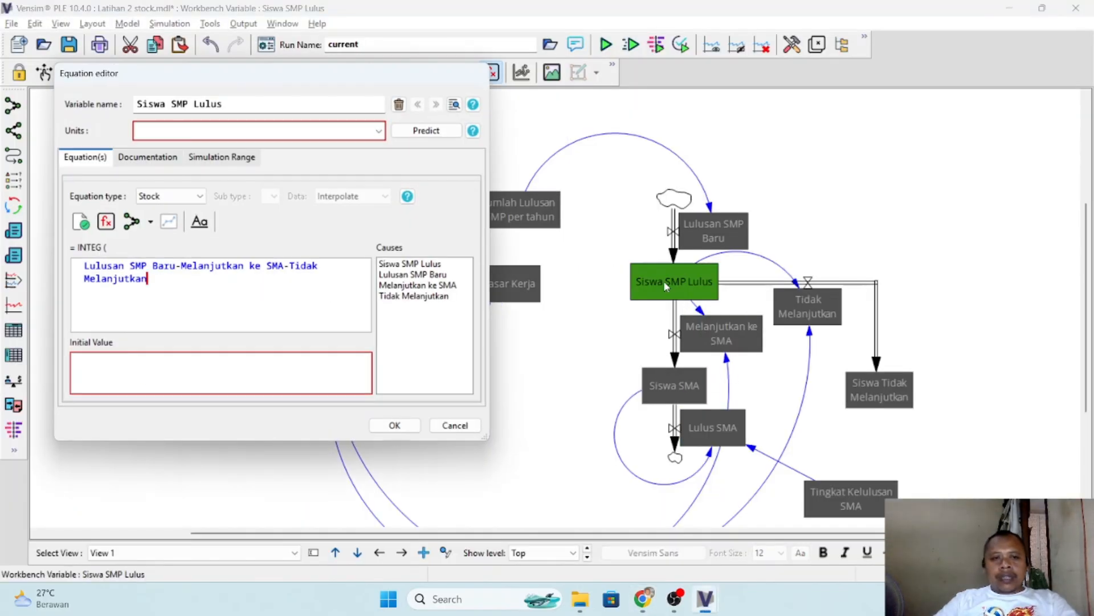
{"action": "key", "text": "alt+Tab"}
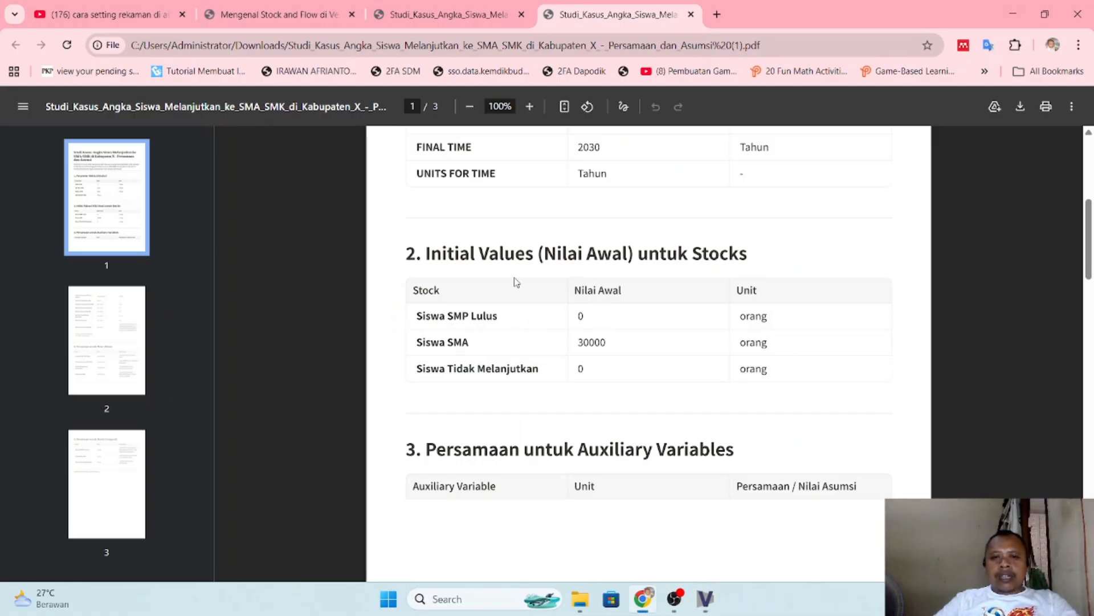
{"action": "key", "text": "alt+Tab"}
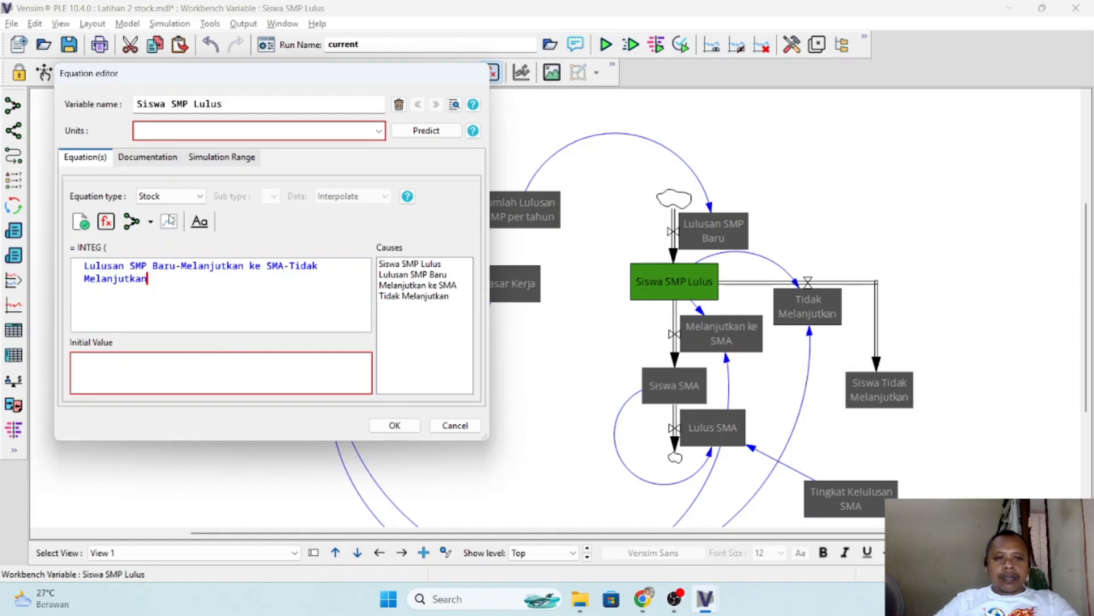
{"action": "key", "text": "alt+Tab"}
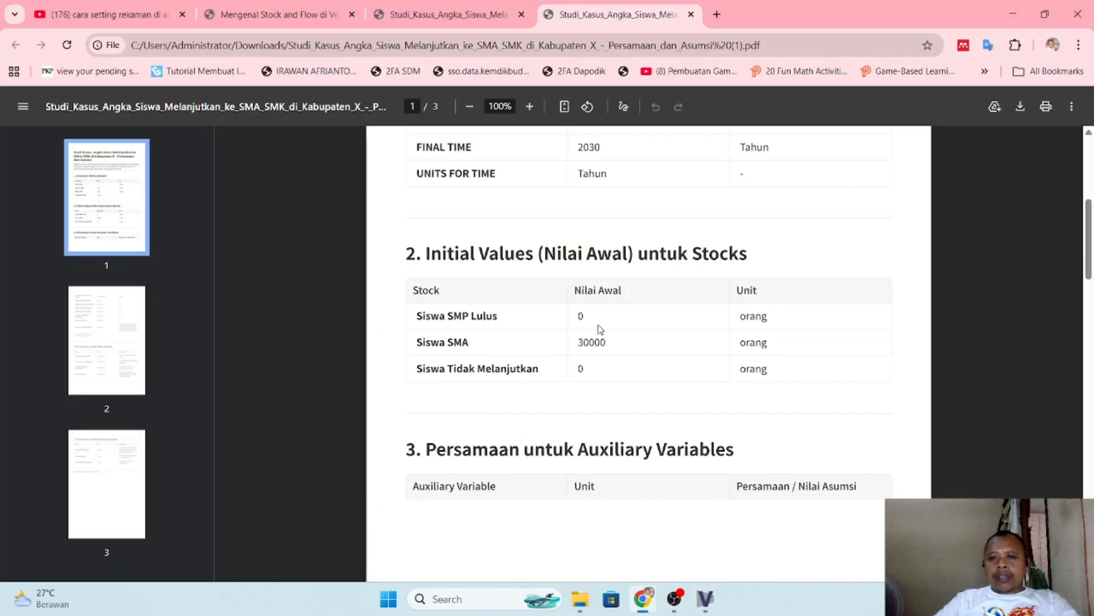
{"action": "key", "text": "alt+Tab"}
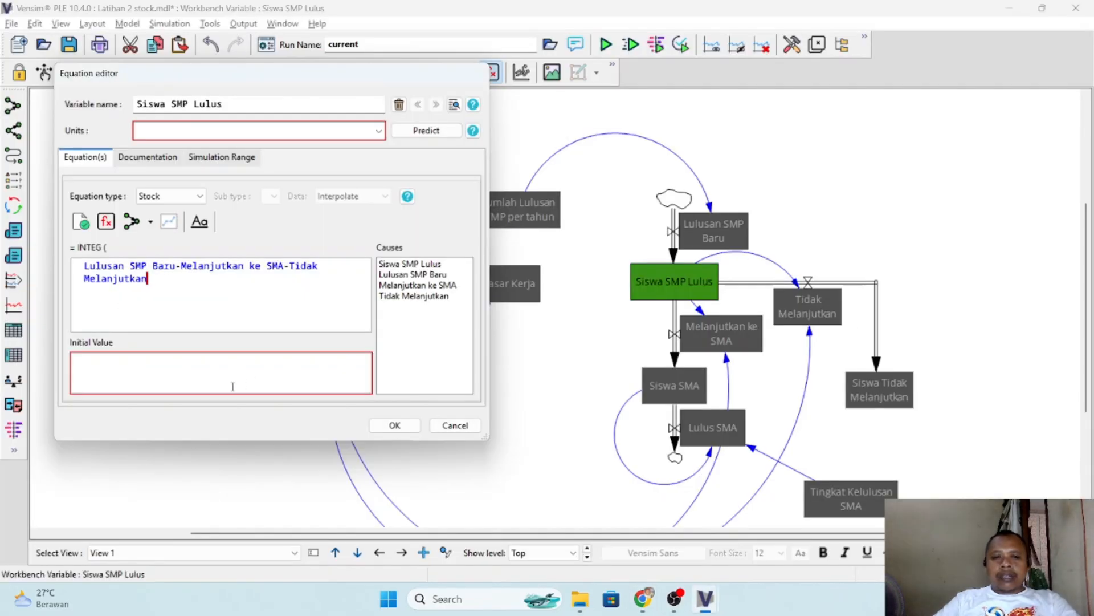
{"action": "left_click", "coordinate": [150, 369]}
{"action": "type", "text": "0"}
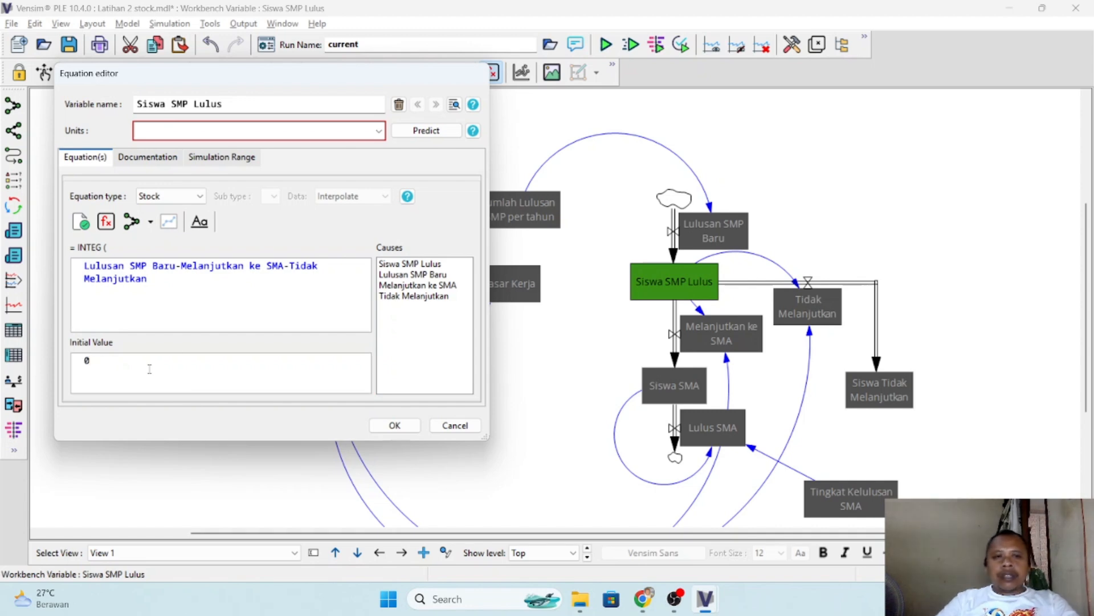
- Set the units of Siswa SMP Lulus to orang, checking the unit against the PDF, and accept the equation
{"action": "left_click", "coordinate": [181, 134]}
{"action": "type", "text": "orang"}
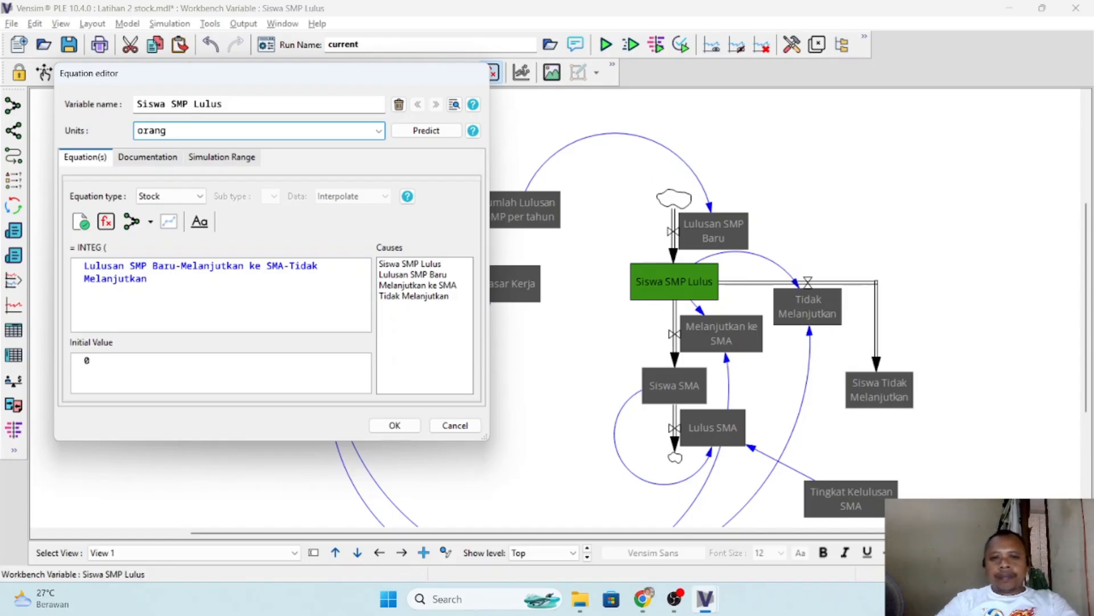
{"action": "key", "text": "alt+Tab"}
{"action": "key", "text": "alt+Tab"}
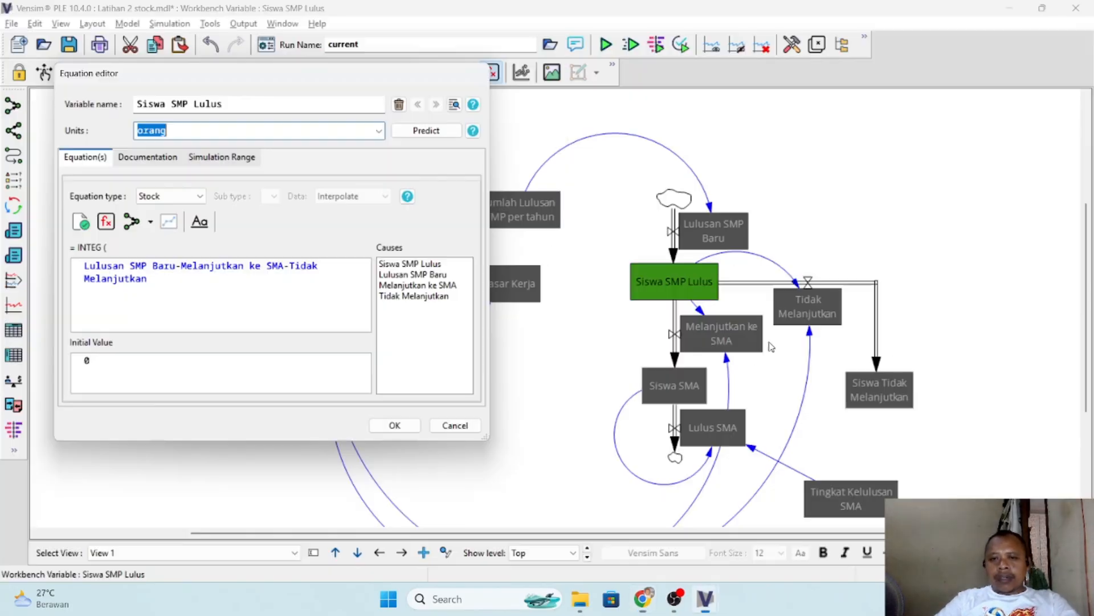
{"action": "left_click", "coordinate": [395, 426]}
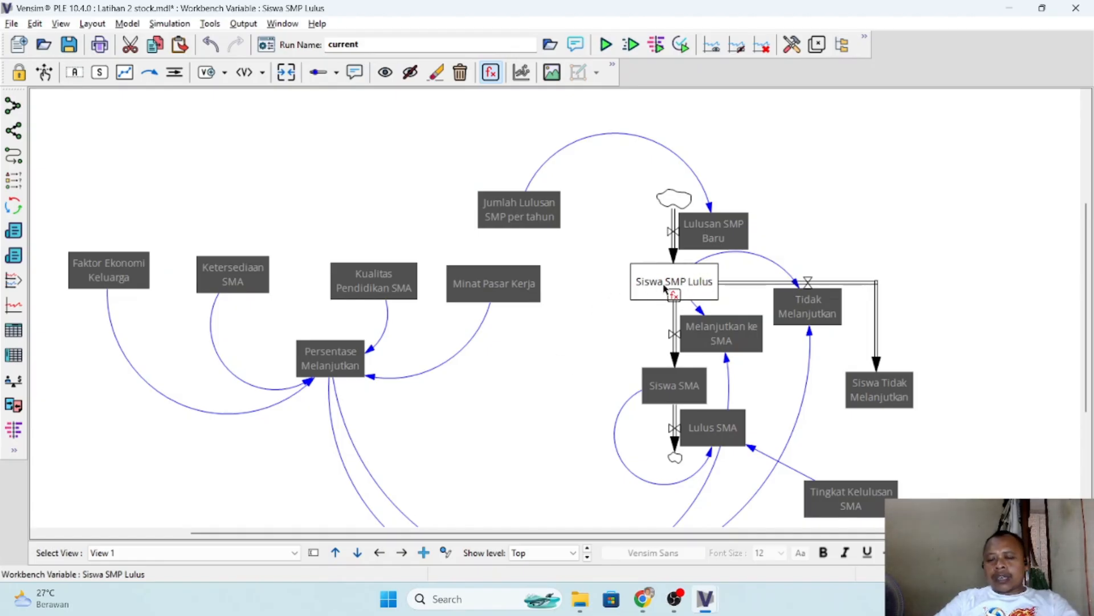
- Look up Siswa SMA in the PDF and give that stock an initial value of 30000 with units orang
{"action": "key", "text": "alt+Tab"}
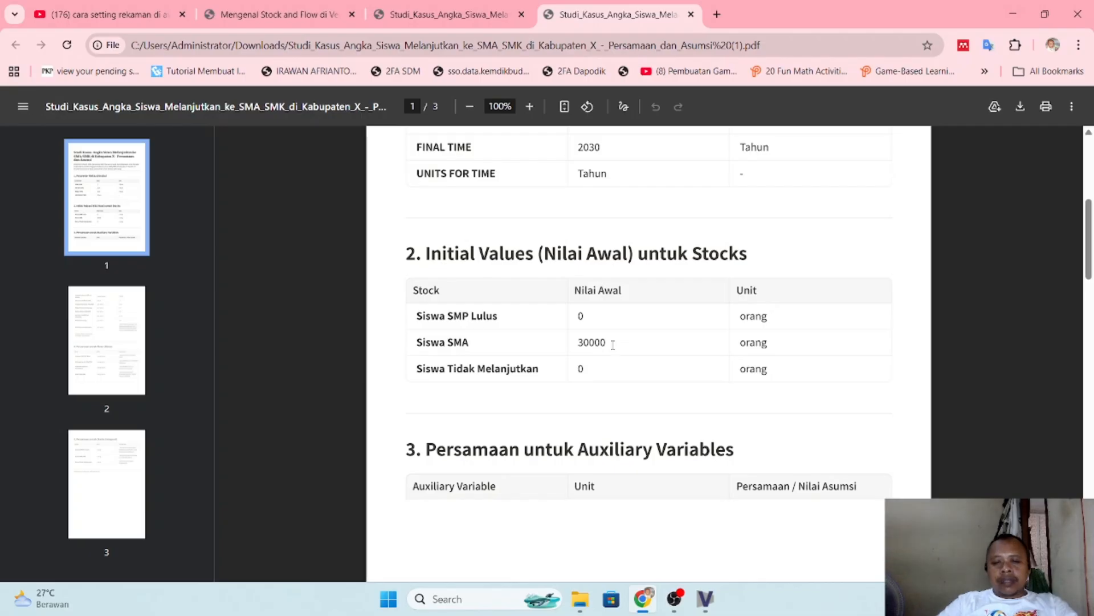
{"action": "key", "text": "alt+Tab"}
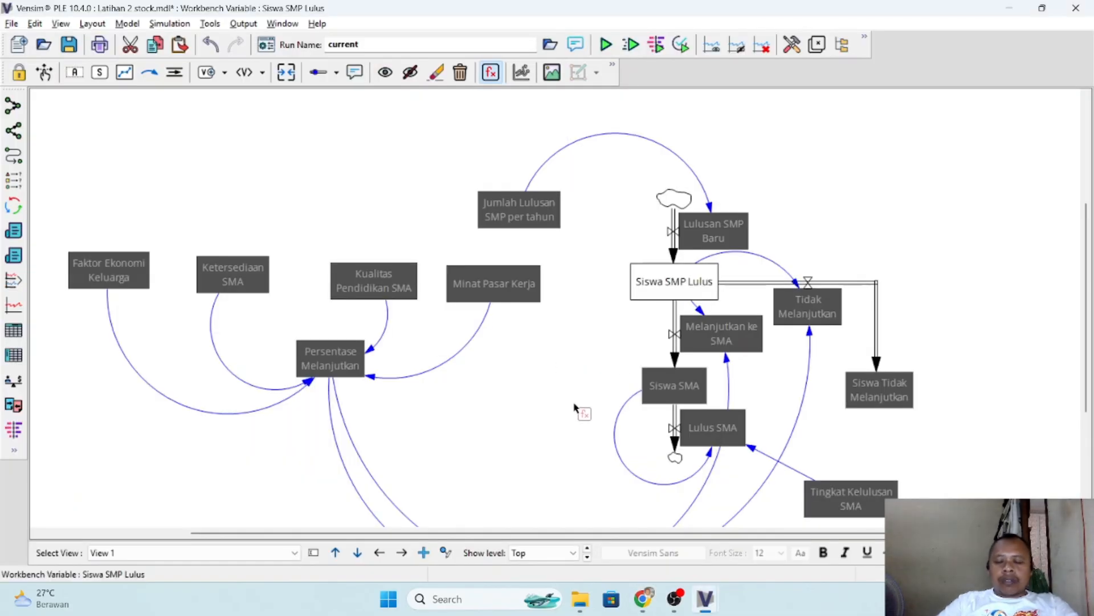
{"action": "left_click", "coordinate": [680, 388]}
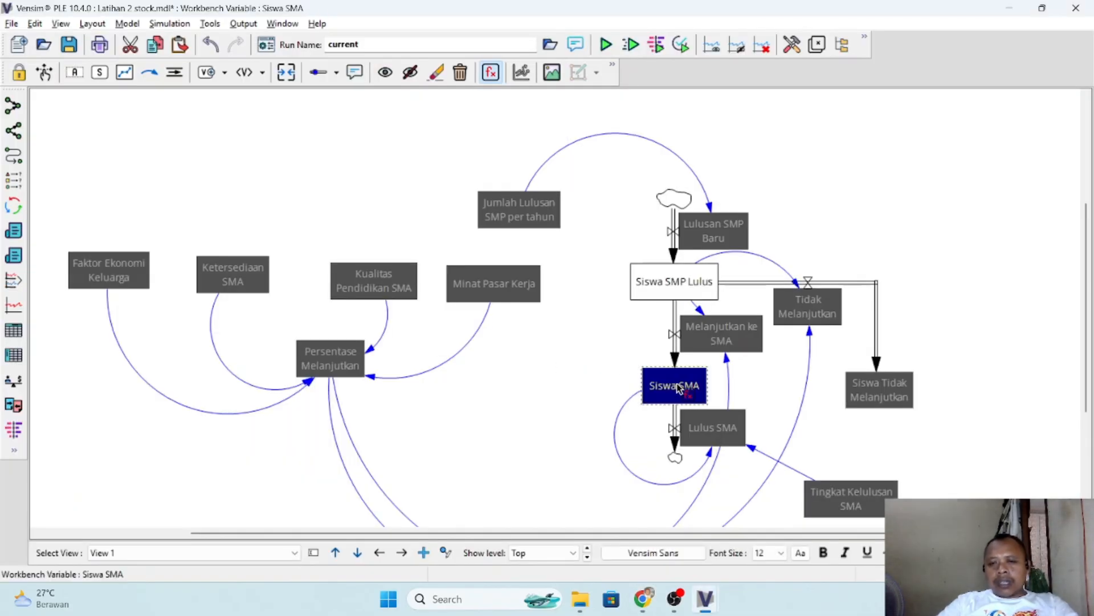
{"action": "left_click", "coordinate": [652, 388]}
{"action": "left_click", "coordinate": [229, 369]}
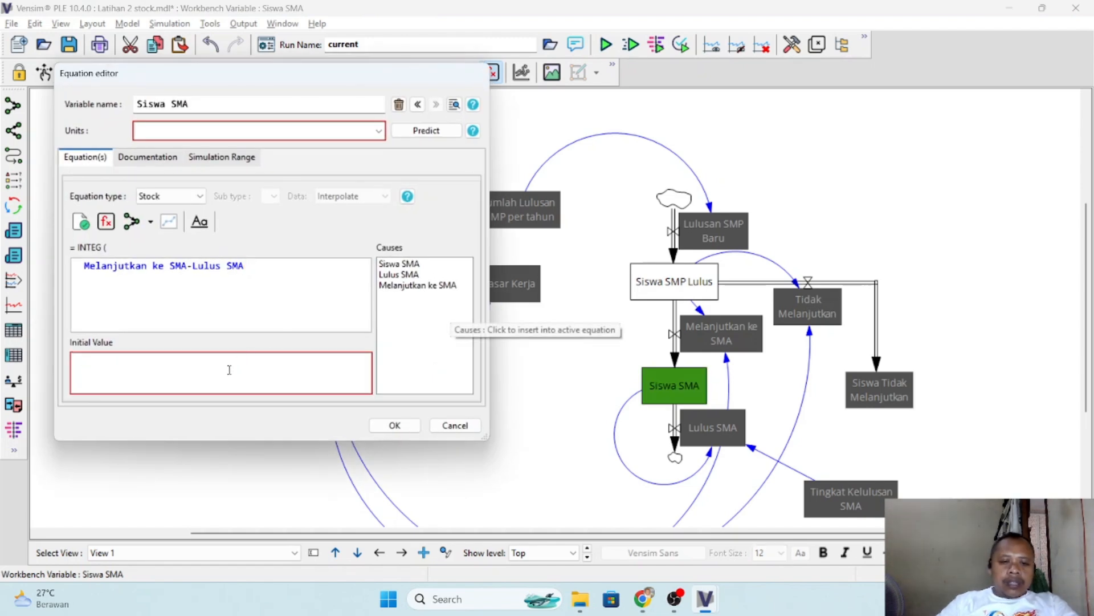
{"action": "type", "text": "30000"}
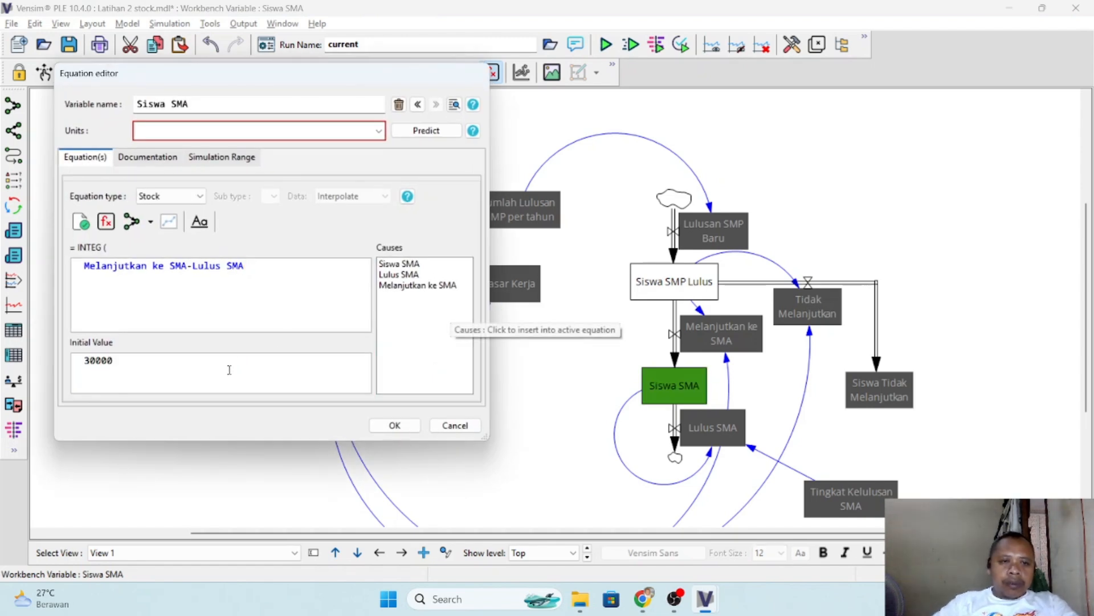
{"action": "left_click", "coordinate": [286, 131]}
{"action": "type", "text": "o"}
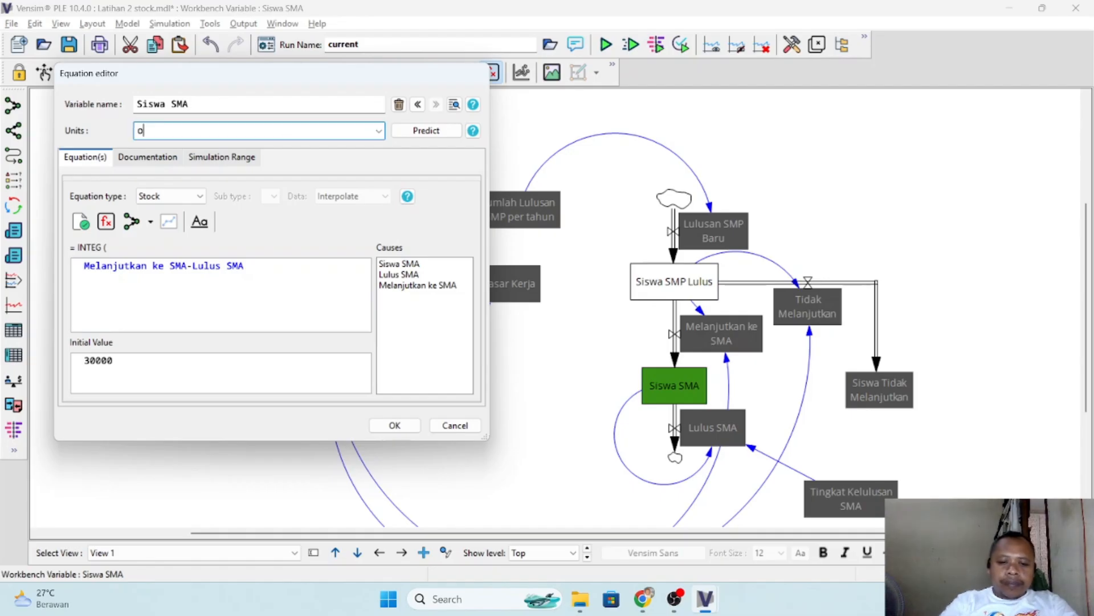
{"action": "type", "text": "rang"}
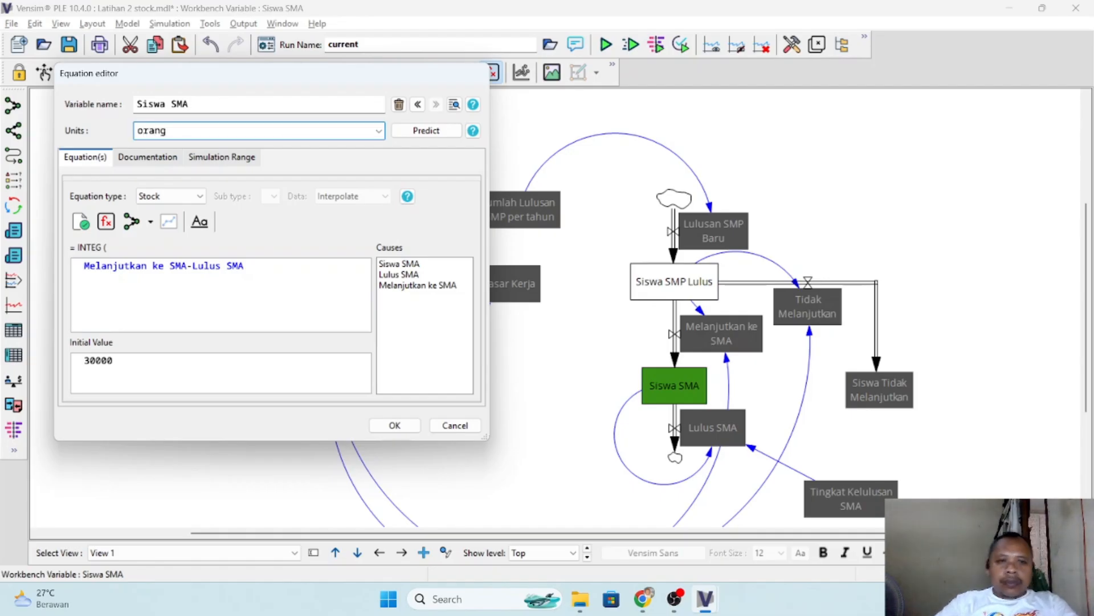
{"action": "left_click", "coordinate": [395, 425]}
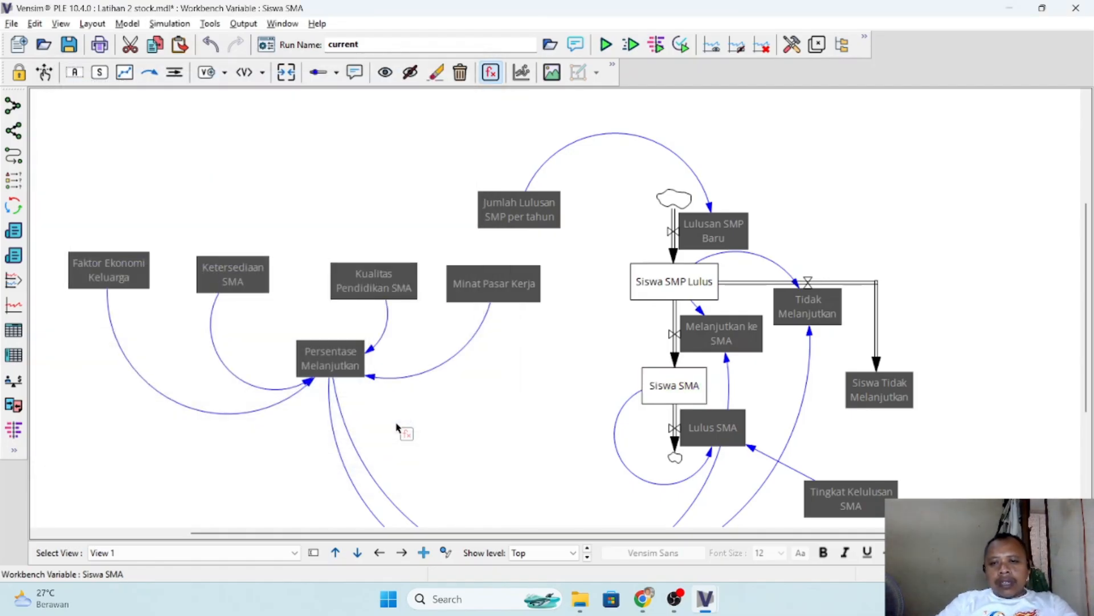
- Check the initial value and unit for Siswa Tidak Melanjutkan in the PDF and return to the Vensim model
{"action": "key", "text": "alt+Tab"}
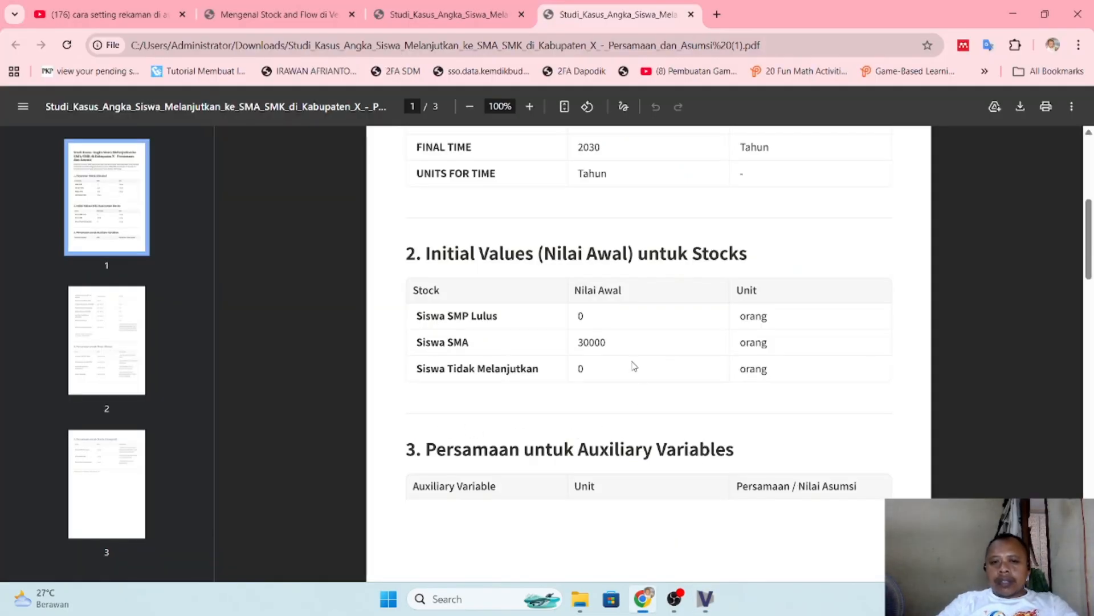
{"action": "key", "text": "alt+Tab"}
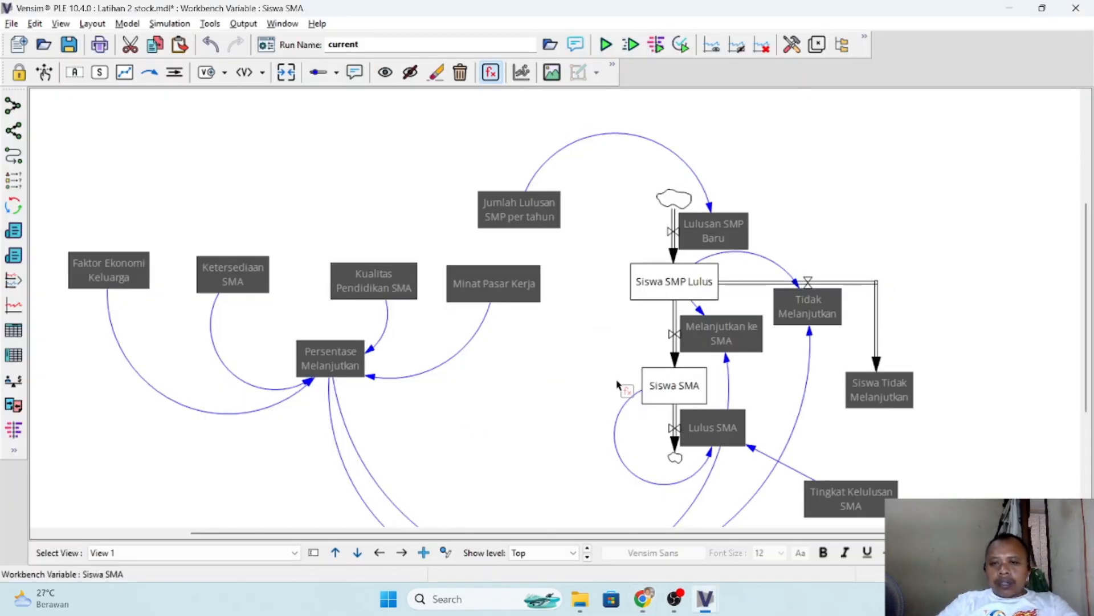